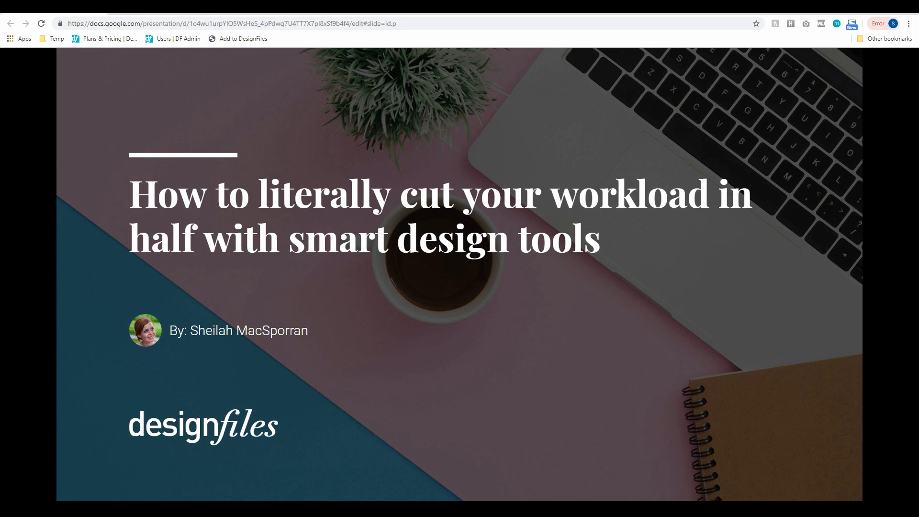
# Switch to the browser tab showing the RunAround.jpg clock illustration
pyautogui.click(156, 13)
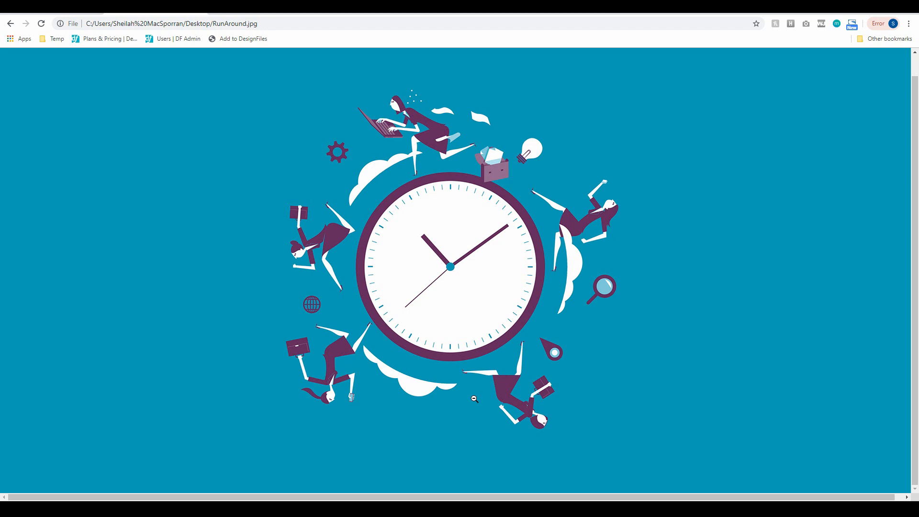
# Return to the Google Slides slide with the Browser Clipper diagram of DesignFiles features
pyautogui.click(266, 12)
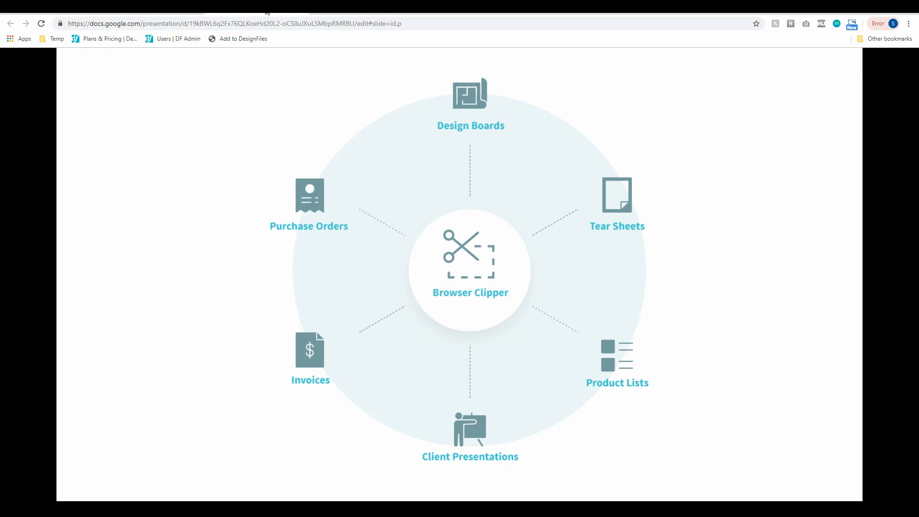
# Switch to the DesignFiles editor showing the 'Condo Living/Dining Space (2)' board totaling $16,003.84
pyautogui.click(356, 13)
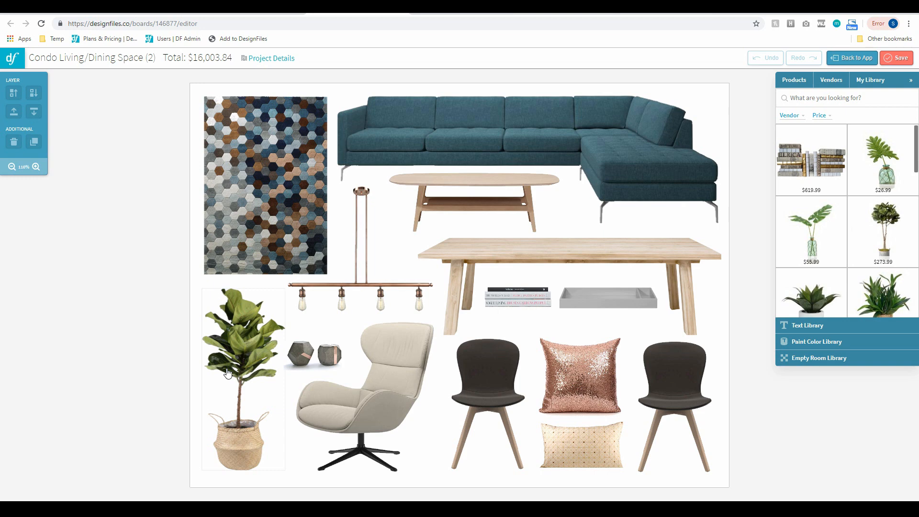
# View the Condo floor-plan and Richardson Project boards, then open the blank Condo Living/Dining Space (1) board
pyautogui.click(456, 13)
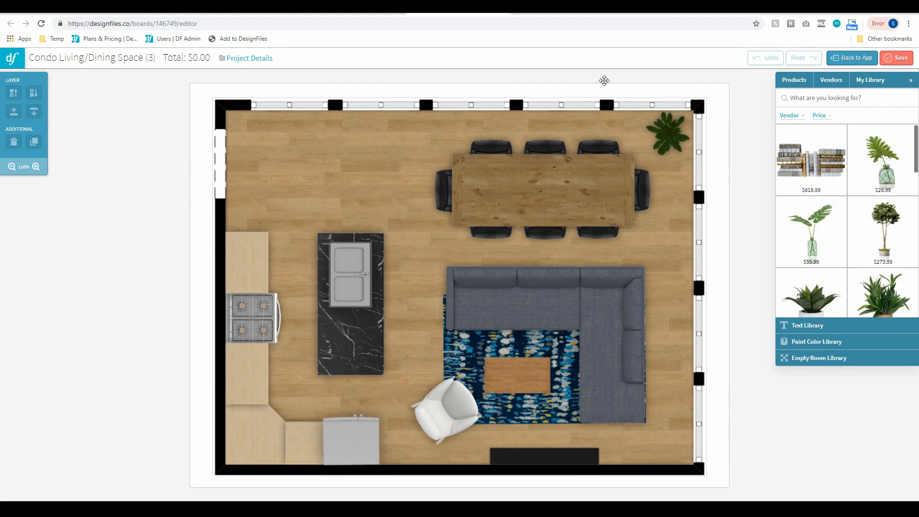
pyautogui.click(550, 15)
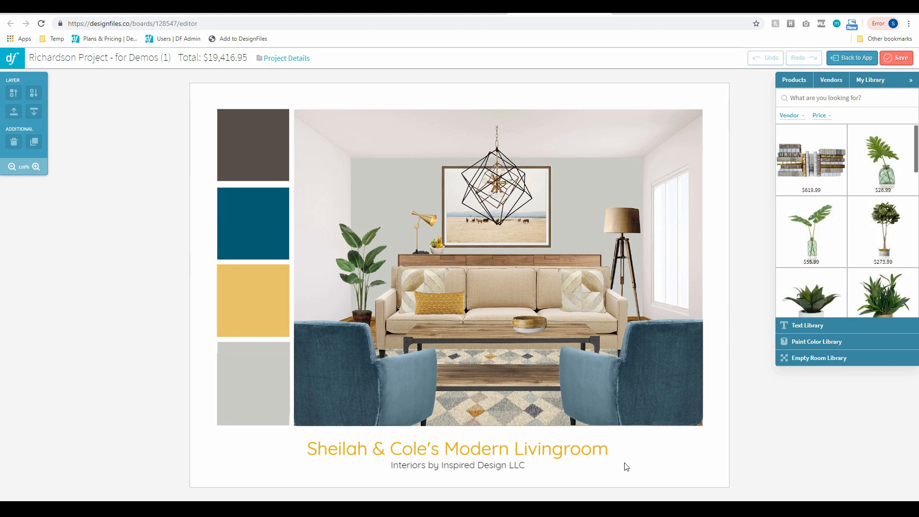
pyautogui.click(634, 9)
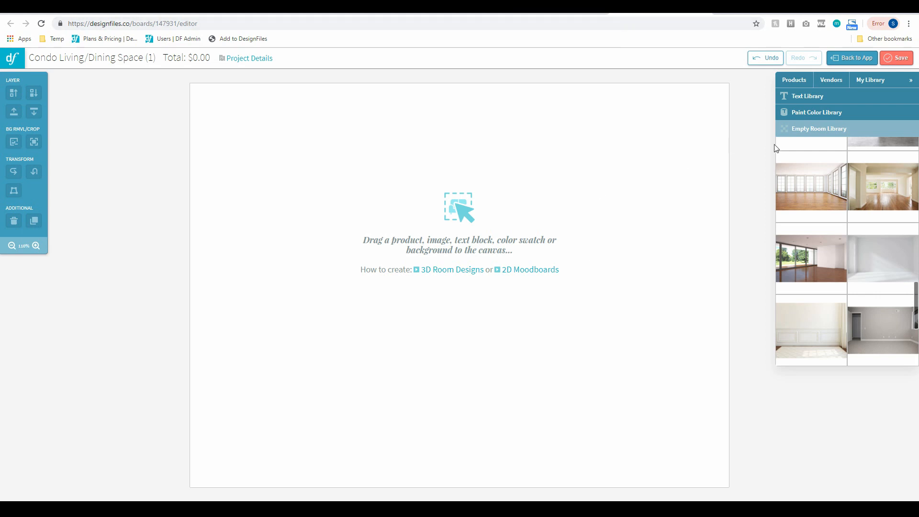
# Place the first Empty Room Library photo on the board and resize it to fit the canvas
pyautogui.moveTo(797, 184); pyautogui.dragTo(420, 237)
pyautogui.moveTo(520, 287); pyautogui.dragTo(340, 180)
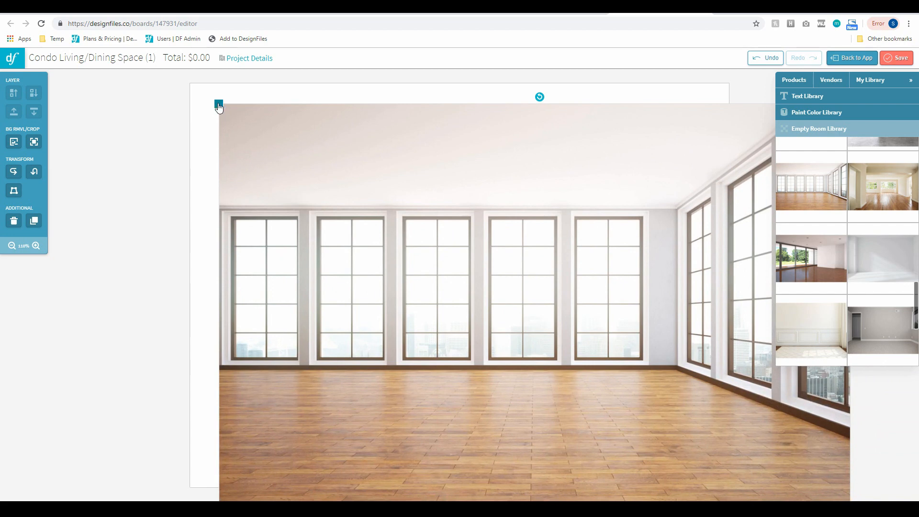
pyautogui.moveTo(218, 105); pyautogui.dragTo(263, 134)
pyautogui.moveTo(458, 193); pyautogui.dragTo(400, 158)
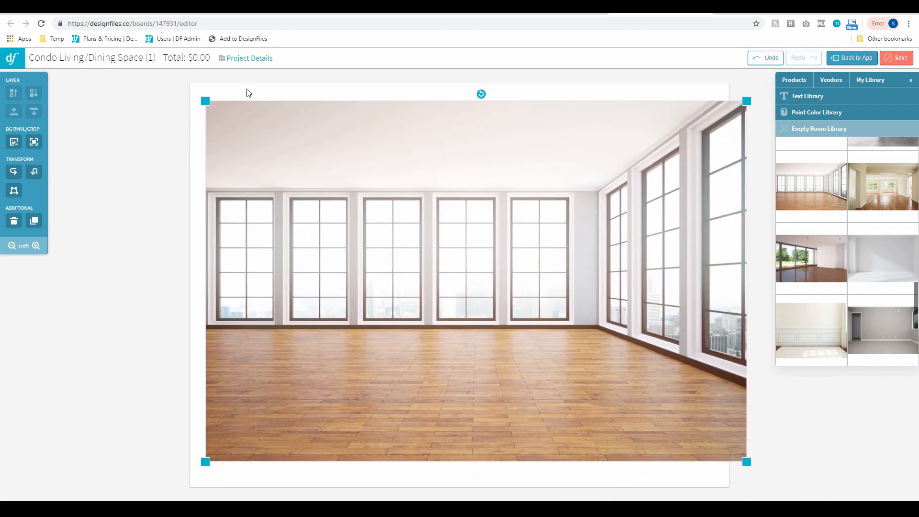
pyautogui.moveTo(207, 105); pyautogui.dragTo(217, 110)
pyautogui.moveTo(414, 170); pyautogui.dragTo(398, 154)
pyautogui.click(751, 152)
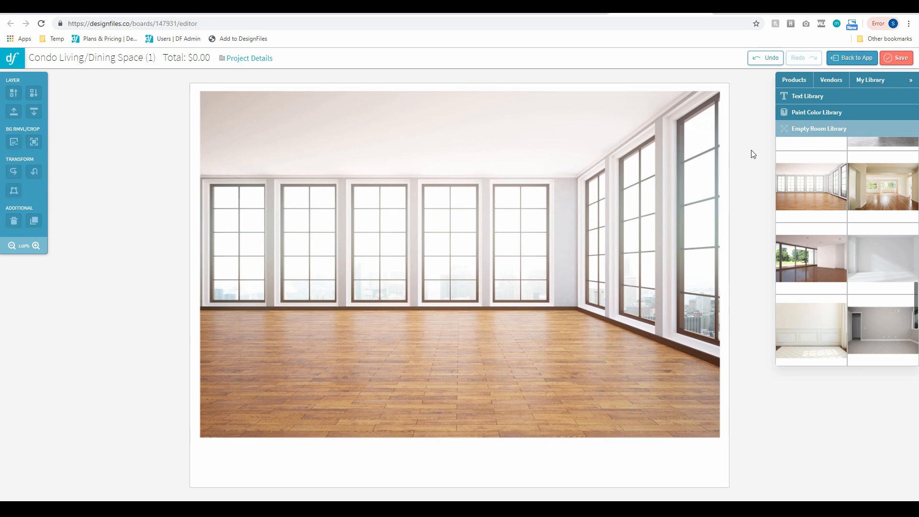
pyautogui.click(871, 80)
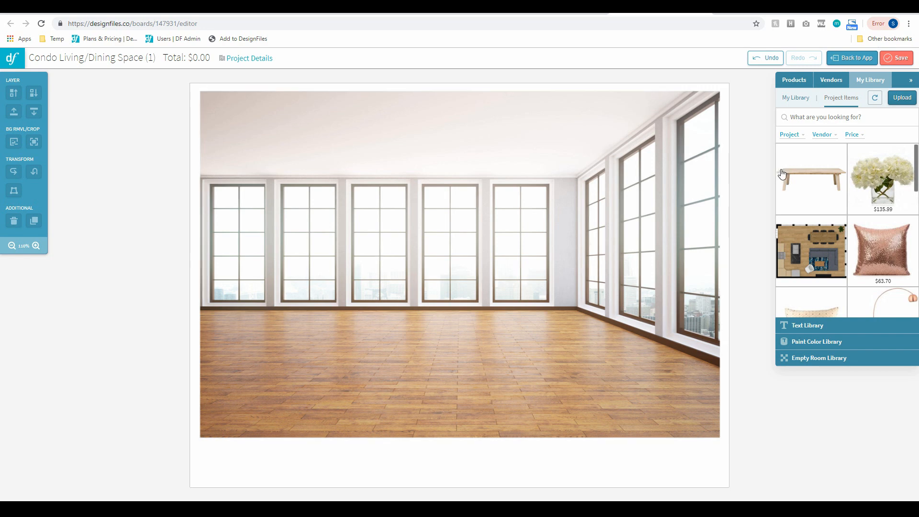
# Search the product catalogue for 'floor lamp' and browse the results
pyautogui.click(796, 80)
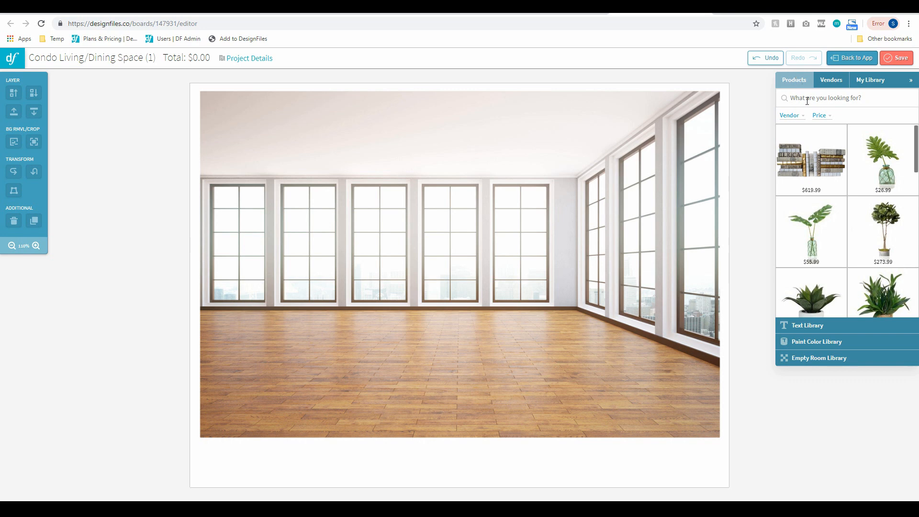
pyautogui.click(804, 98)
pyautogui.write('floor')
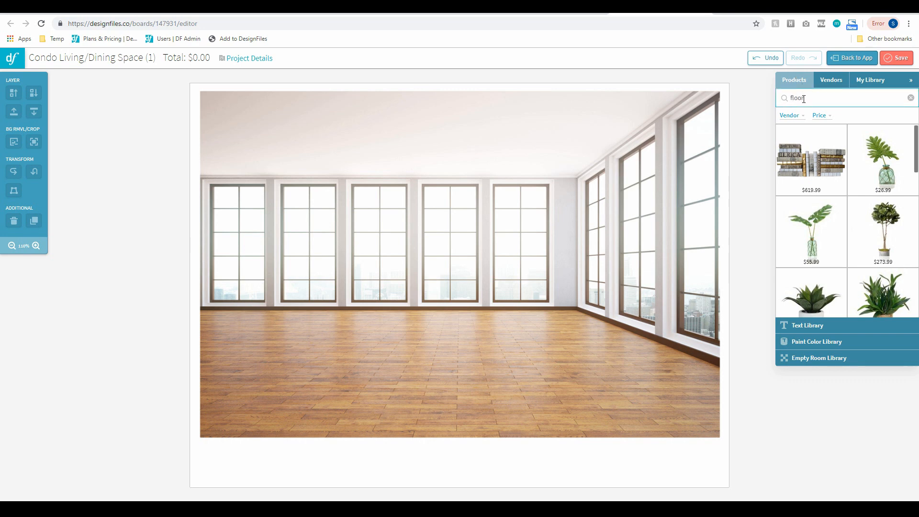
pyautogui.write(' lamp')
pyautogui.press('Return')
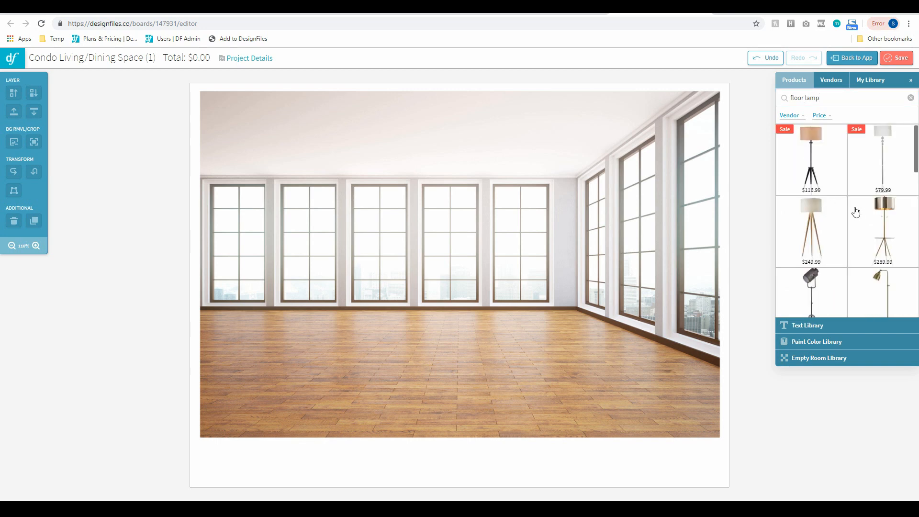
pyautogui.scroll(-5, 856, 212)
pyautogui.scroll(-3, 856, 212)
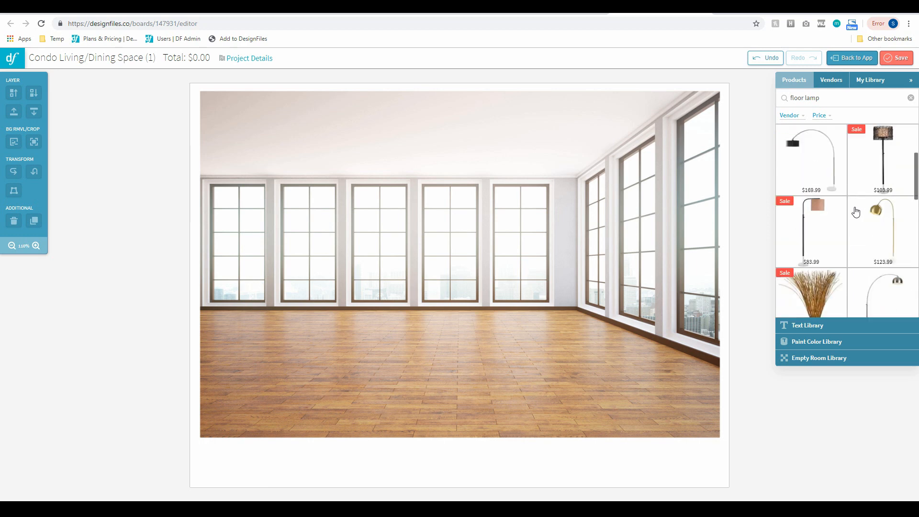
pyautogui.scroll(4, 855, 213)
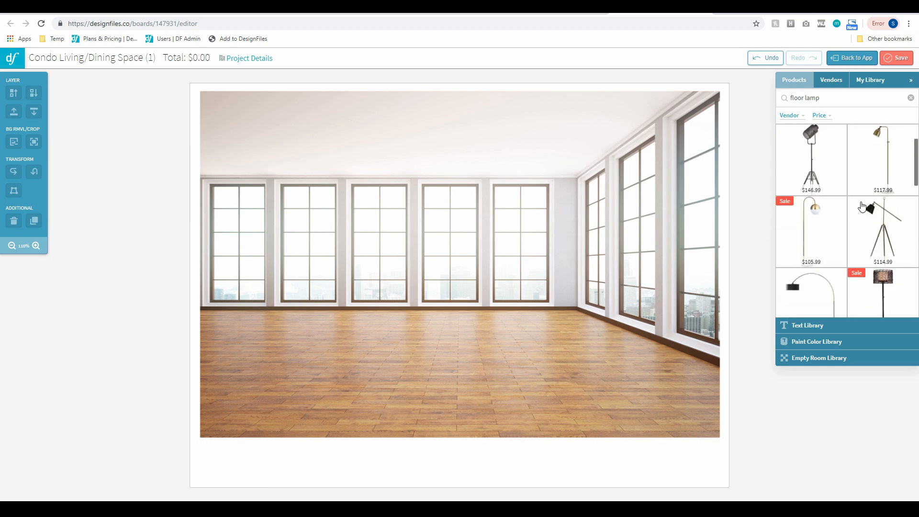
# Drop a floor lamp into the room, shrink it, then delete it from the board
pyautogui.moveTo(884, 158); pyautogui.dragTo(550, 143)
pyautogui.moveTo(618, 115); pyautogui.dragTo(599, 172)
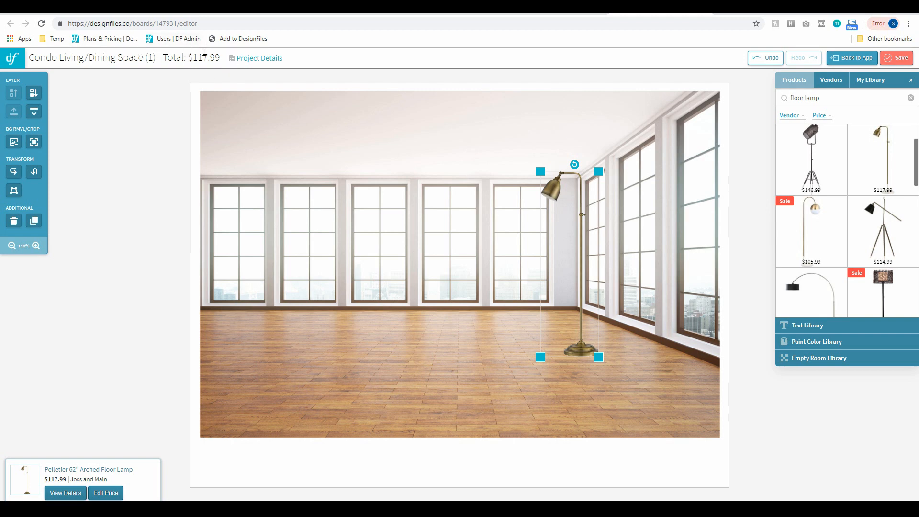
pyautogui.press('Delete')
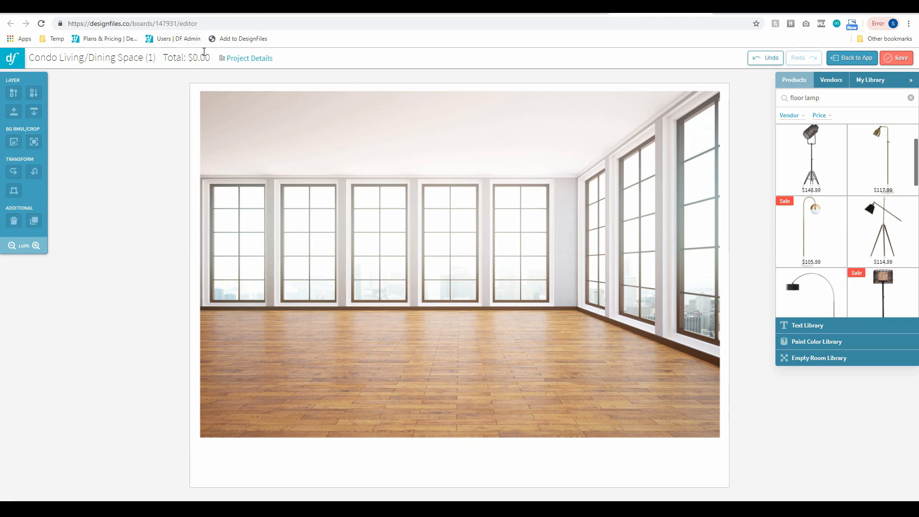
# Look over the vendor list, project items library and image upload dialog, then go to the Crate and Barrel chair page
pyautogui.click(828, 81)
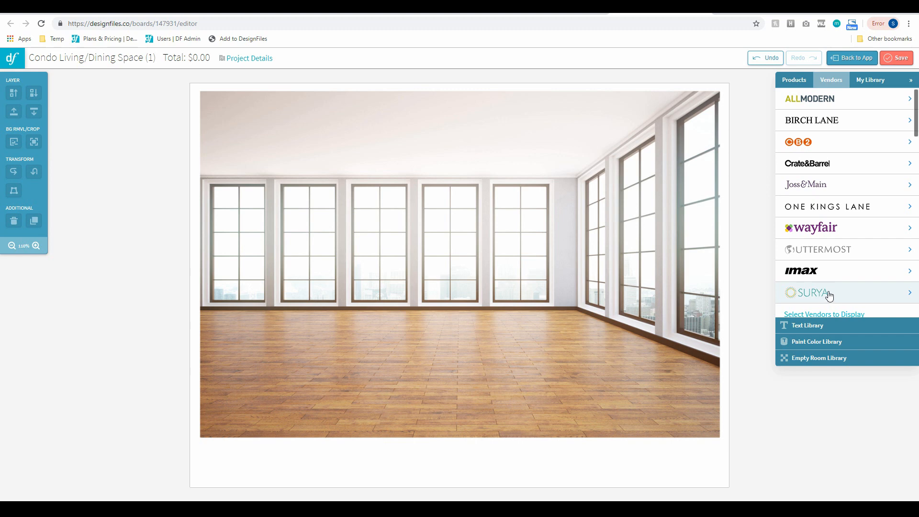
pyautogui.click(872, 83)
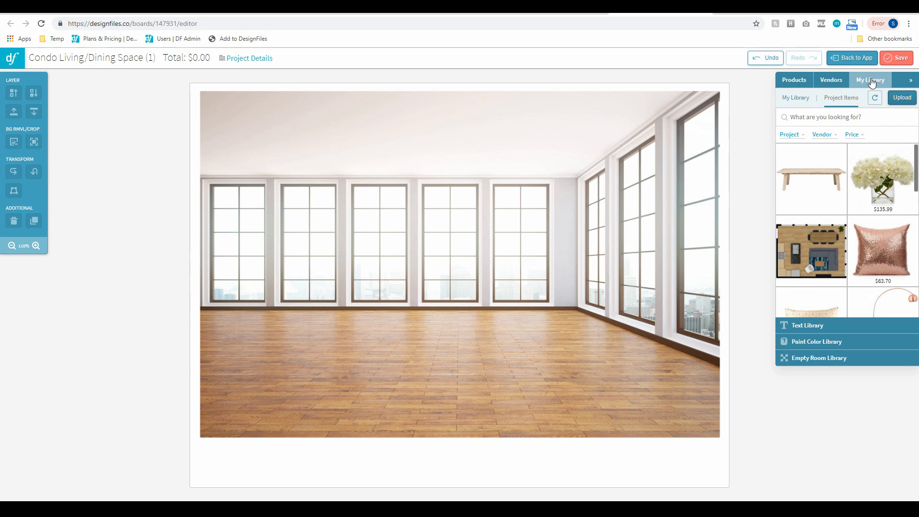
pyautogui.click(904, 97)
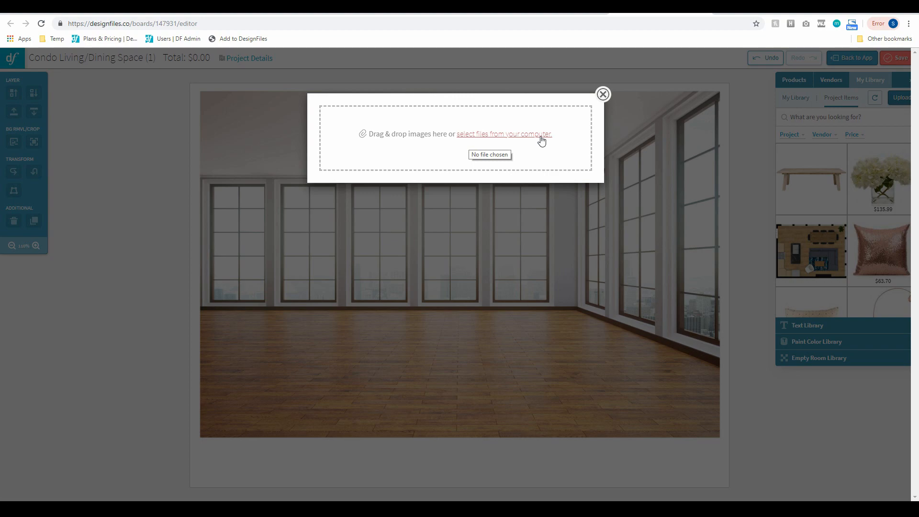
pyautogui.click(603, 94)
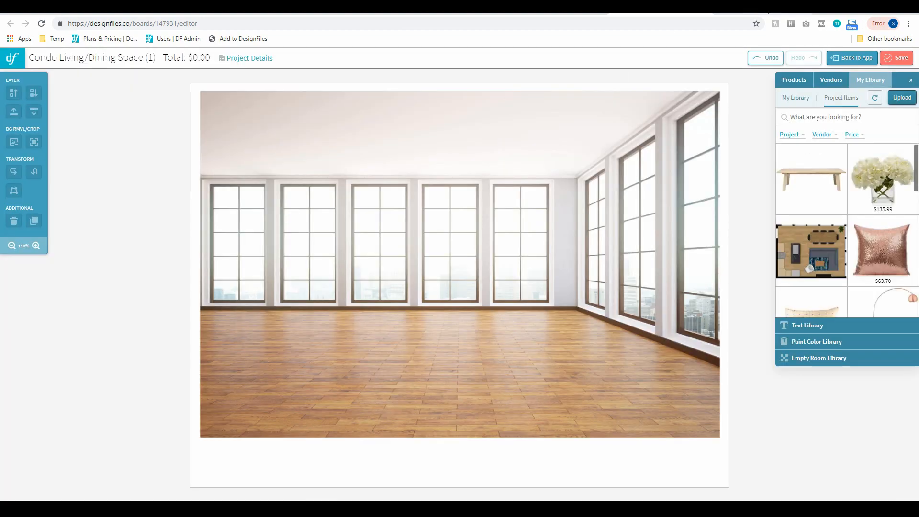
pyautogui.click(766, 7)
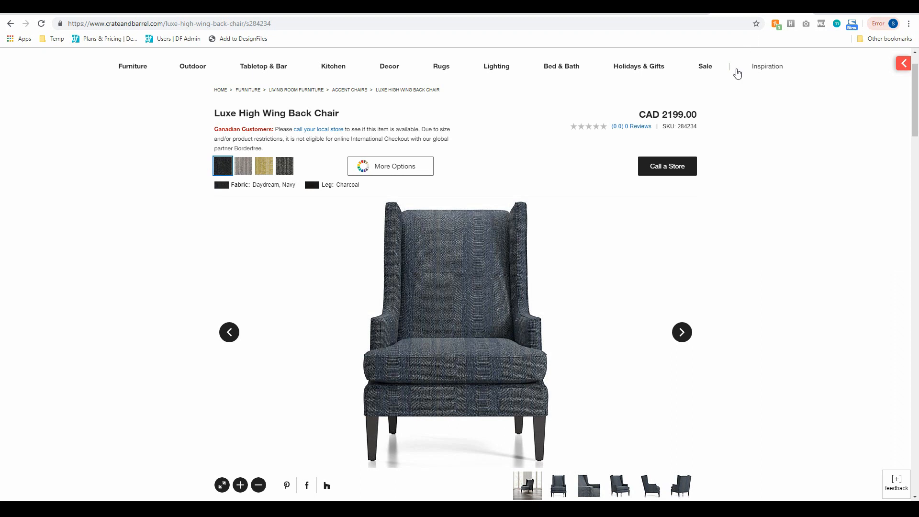
# Open the DesignFiles clipper for the Luxe High Wing Back Chair, SKU 284234 from crateandbarrel.com
pyautogui.moveTo(738, 76)
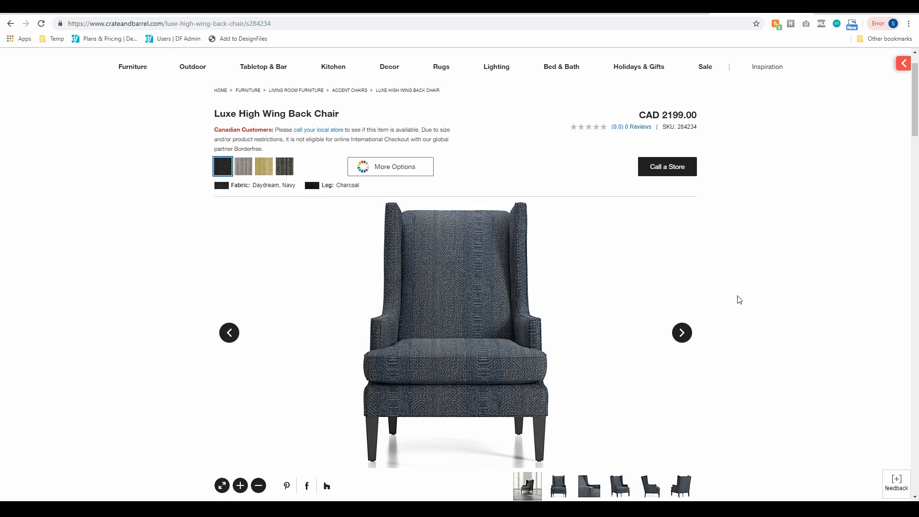
pyautogui.scroll(1, 738, 299)
pyautogui.scroll(-1, 738, 299)
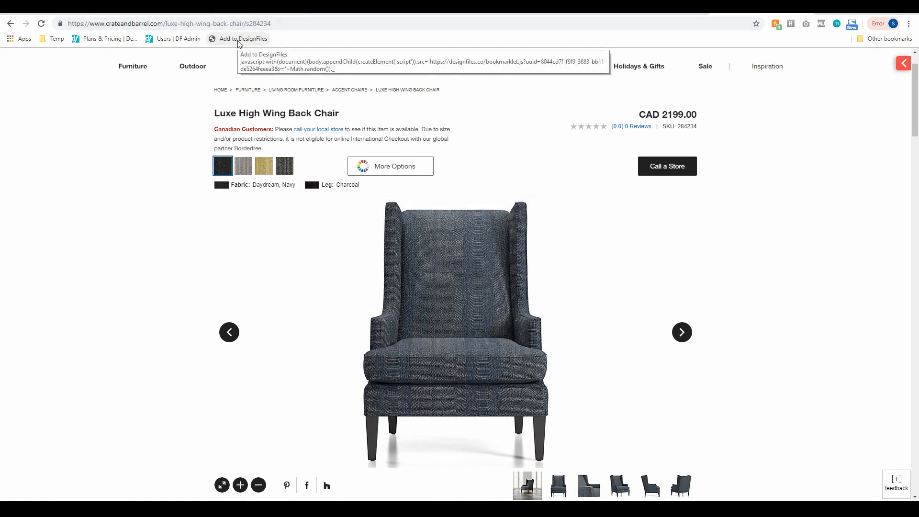
pyautogui.click(906, 63)
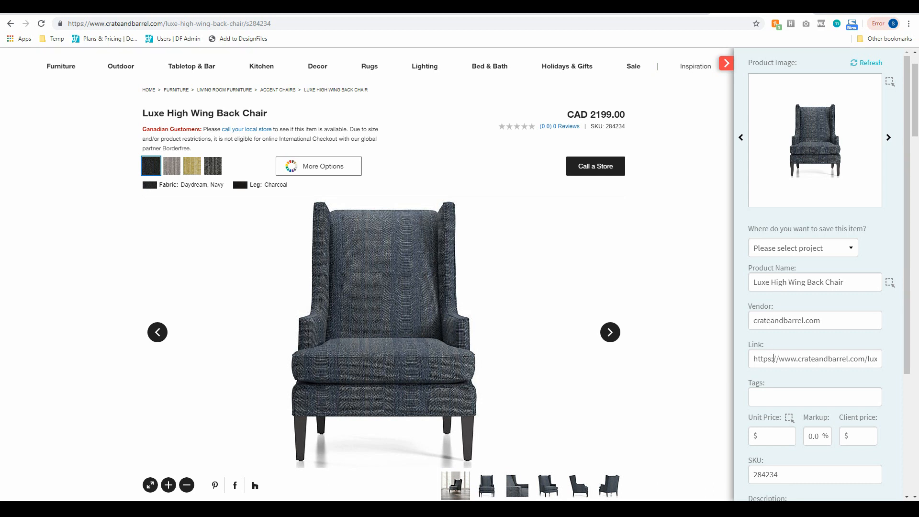
# Set the clipped chair's unit price to 1500.00 and its markup to 2
pyautogui.scroll(-2, 774, 358)
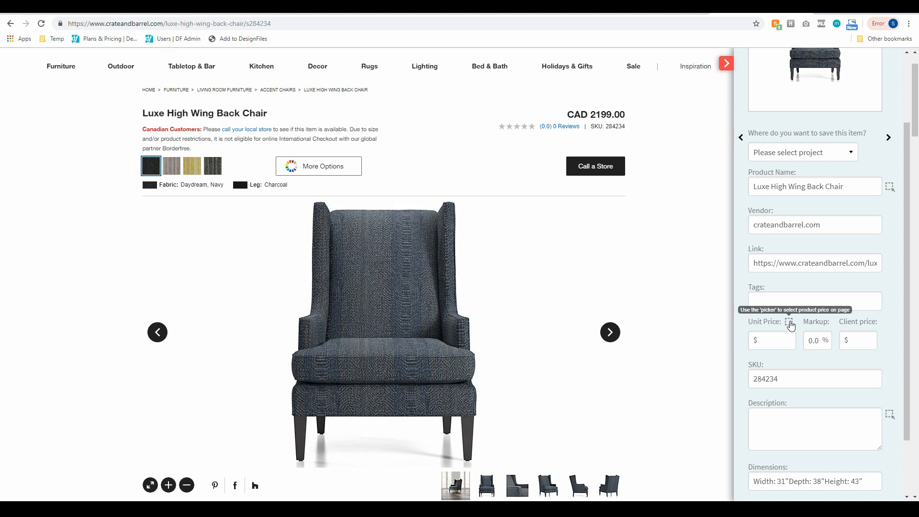
pyautogui.click(789, 322)
pyautogui.click(617, 117)
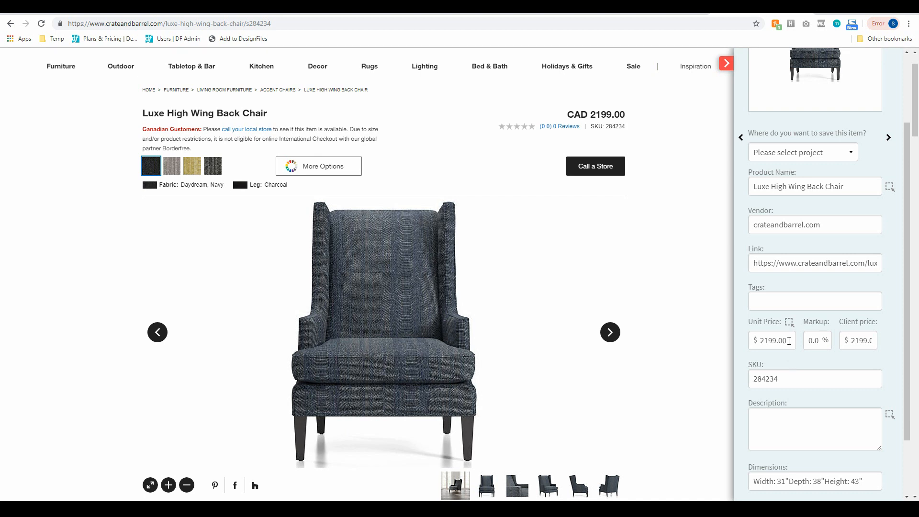
pyautogui.moveTo(790, 340); pyautogui.dragTo(760, 340)
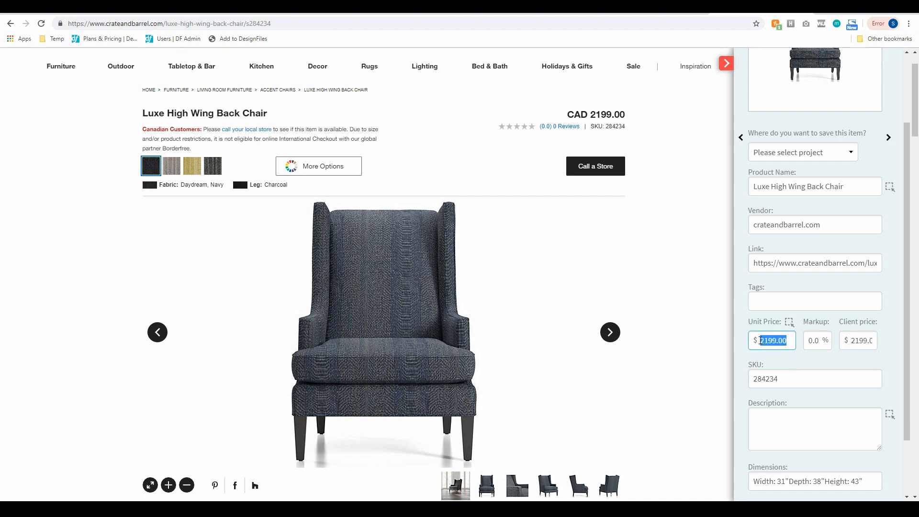
pyautogui.write('1500.00')
pyautogui.click(809, 341)
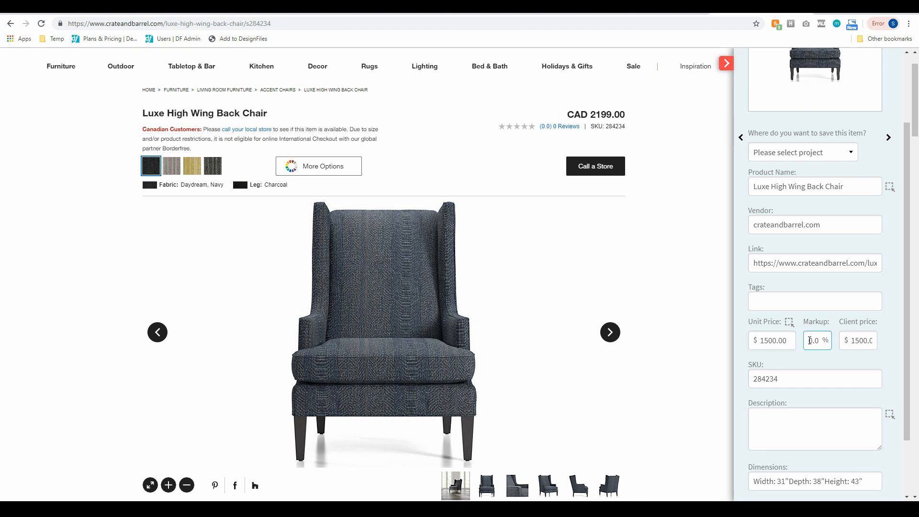
pyautogui.write('2')
# Fill the clipper description with the chair's description paragraph picked from the page
pyautogui.scroll(-2, 876, 338)
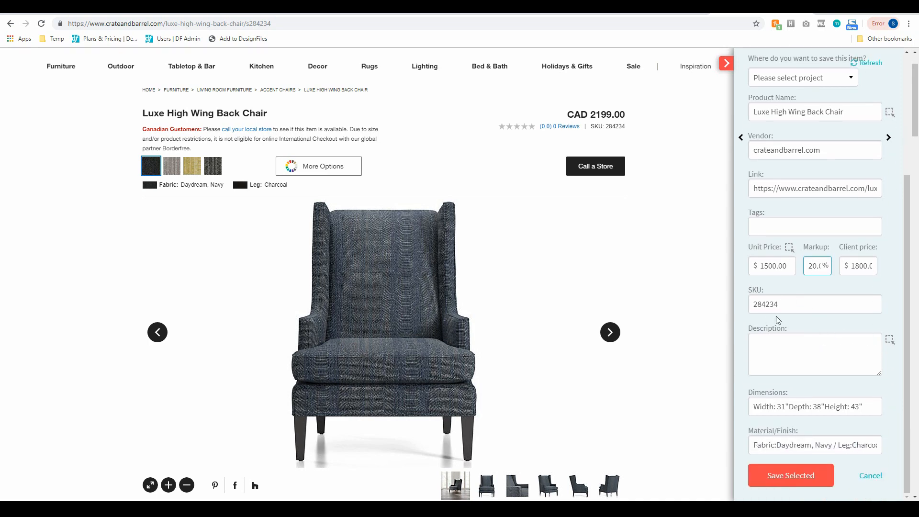
pyautogui.scroll(-3, 801, 342)
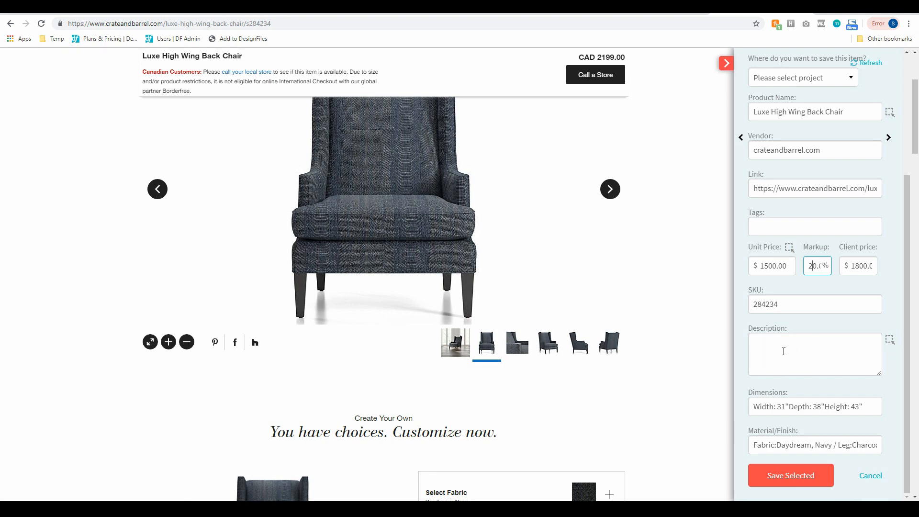
pyautogui.scroll(-10, 388, 353)
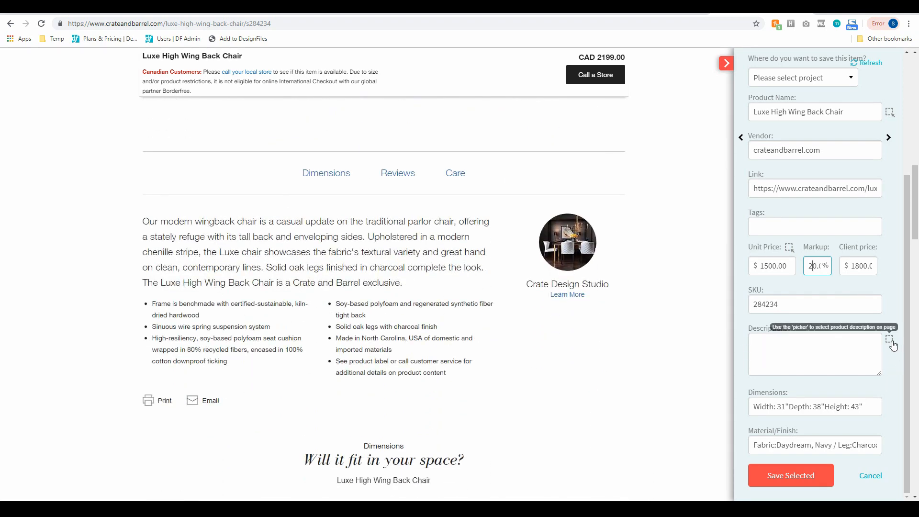
pyautogui.click(891, 341)
pyautogui.click(385, 265)
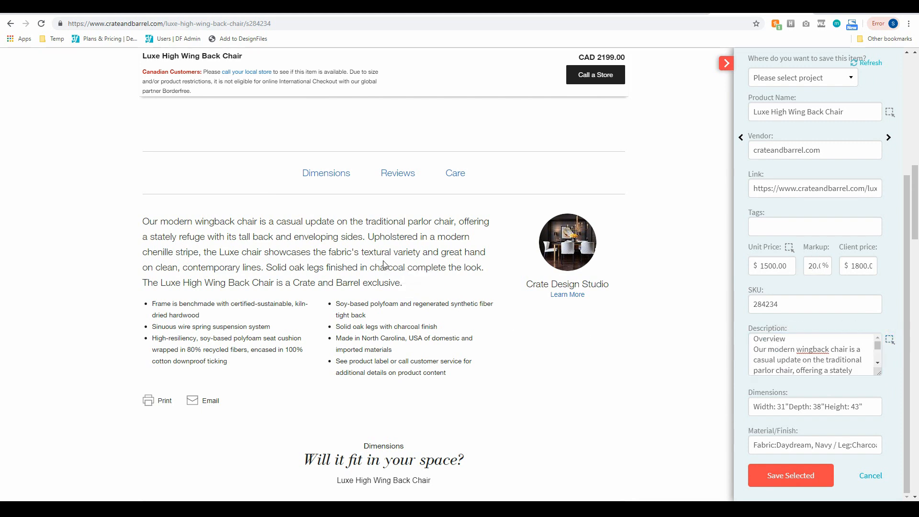
pyautogui.scroll(-5, 823, 352)
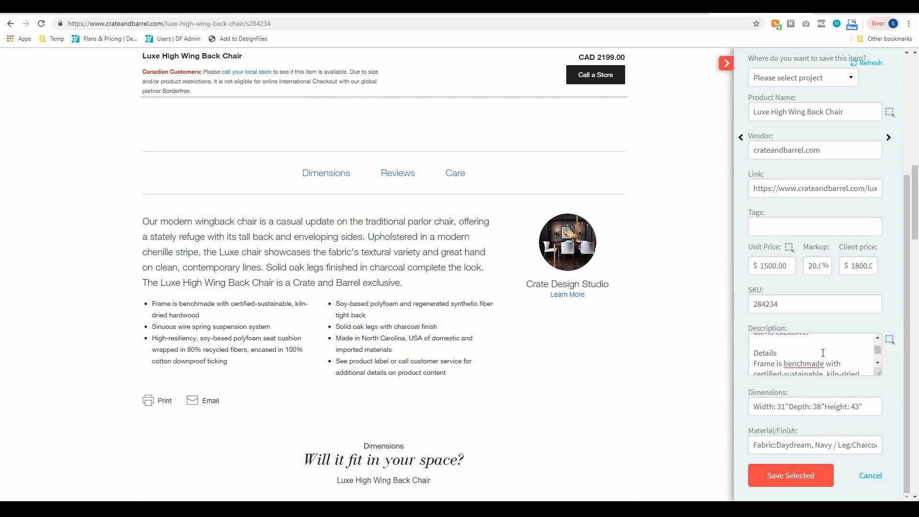
pyautogui.scroll(5, 822, 353)
pyautogui.scroll(3, 846, 102)
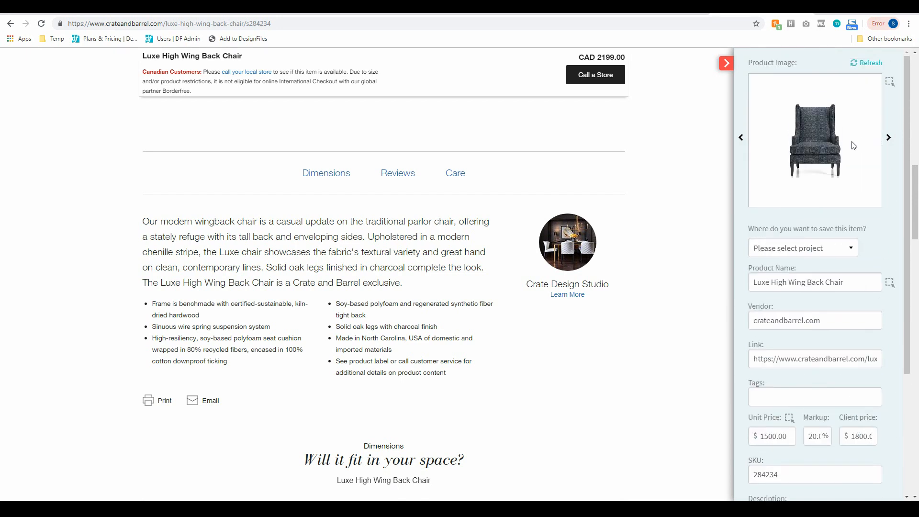
# Save the chair to Condo Living/Dining Space as well as My Library, then return to DesignFiles
pyautogui.click(797, 254)
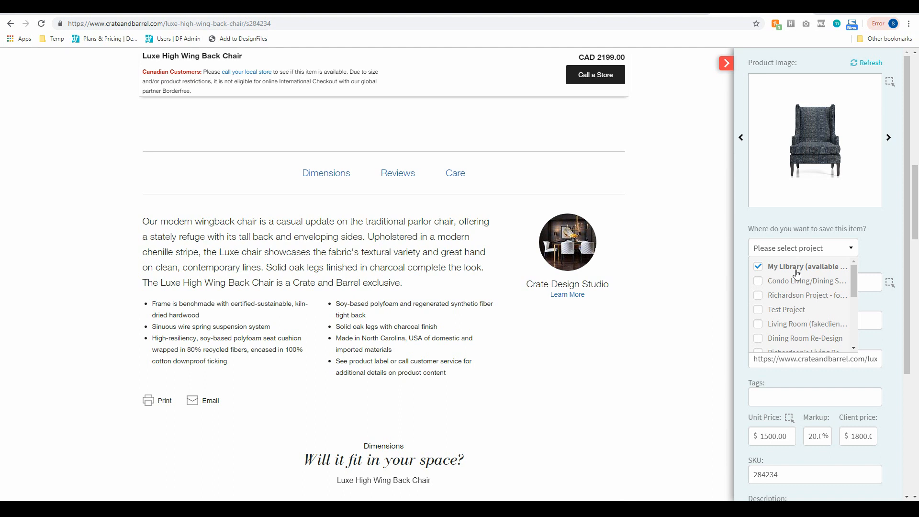
pyautogui.click(759, 282)
pyautogui.click(880, 253)
pyautogui.scroll(-4, 885, 268)
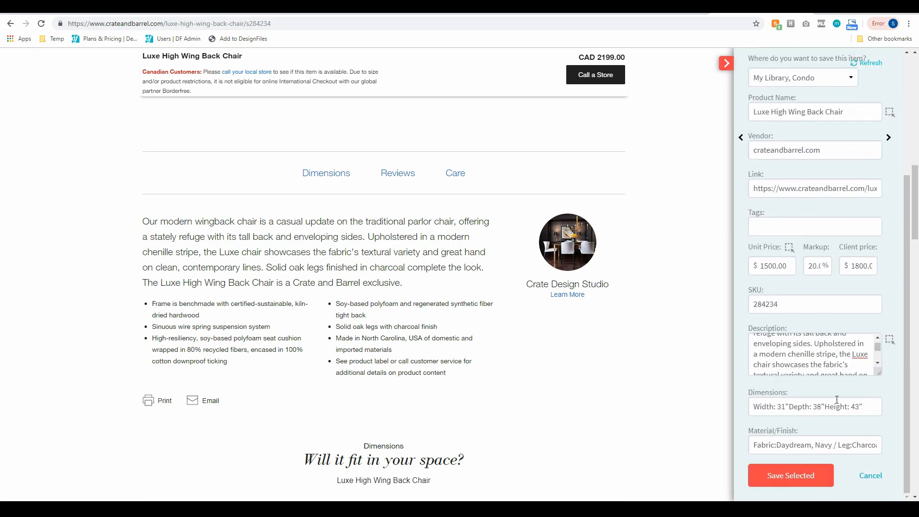
pyautogui.click(788, 475)
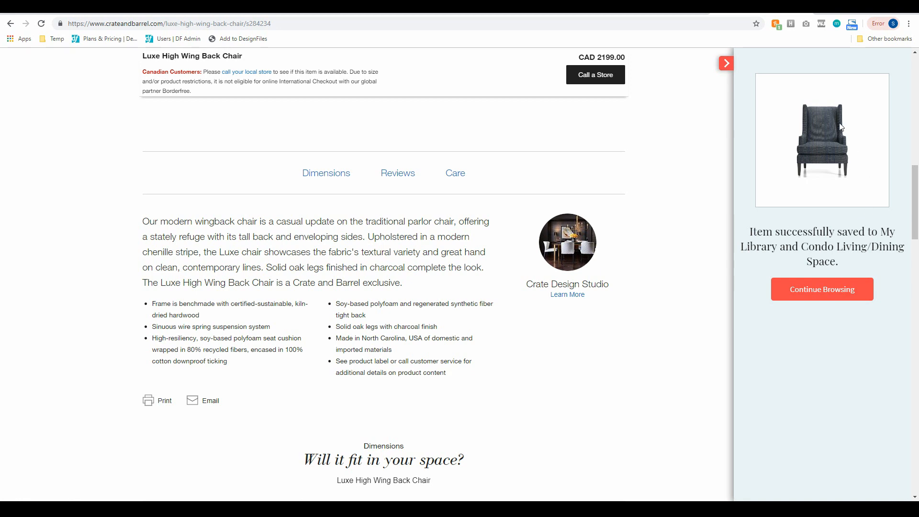
pyautogui.click(644, 13)
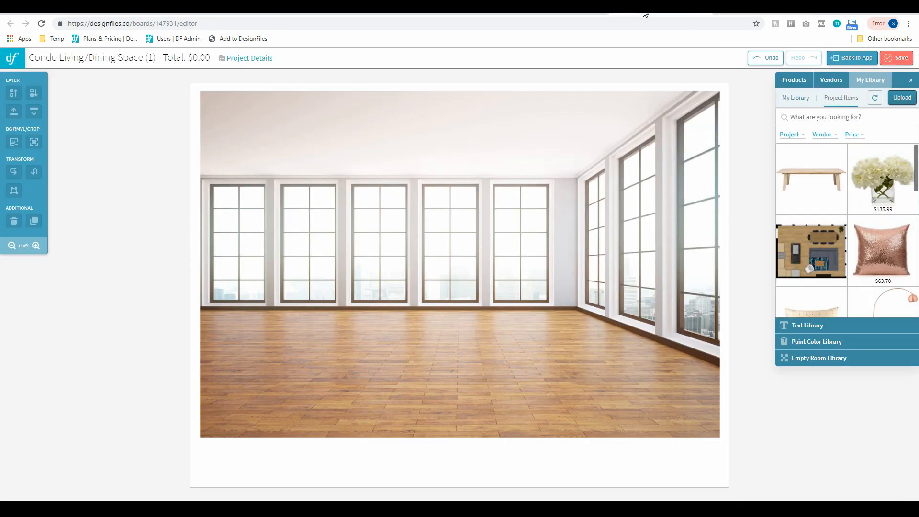
# Refresh the Project Items list so the $1,800.00 chair shows up
pyautogui.click(875, 98)
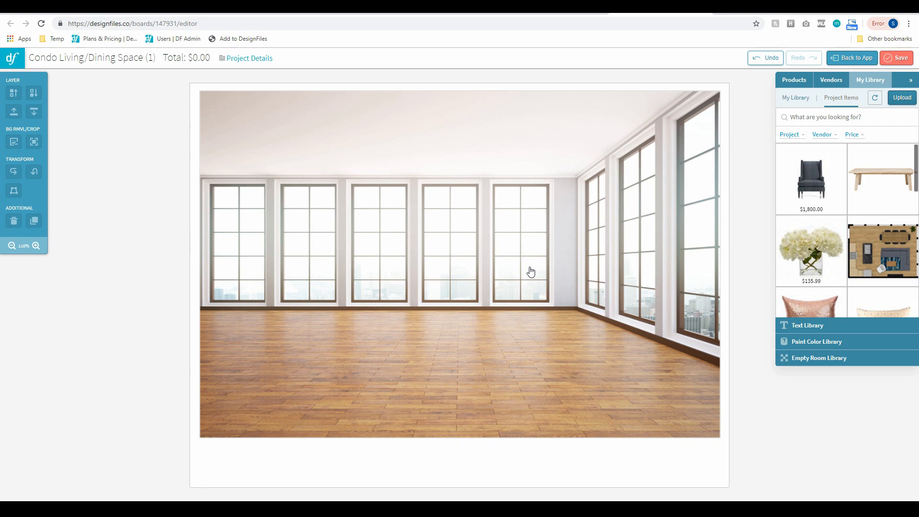
# Place the Osaka corner sofa into the empty room
pyautogui.scroll(-5, 822, 249)
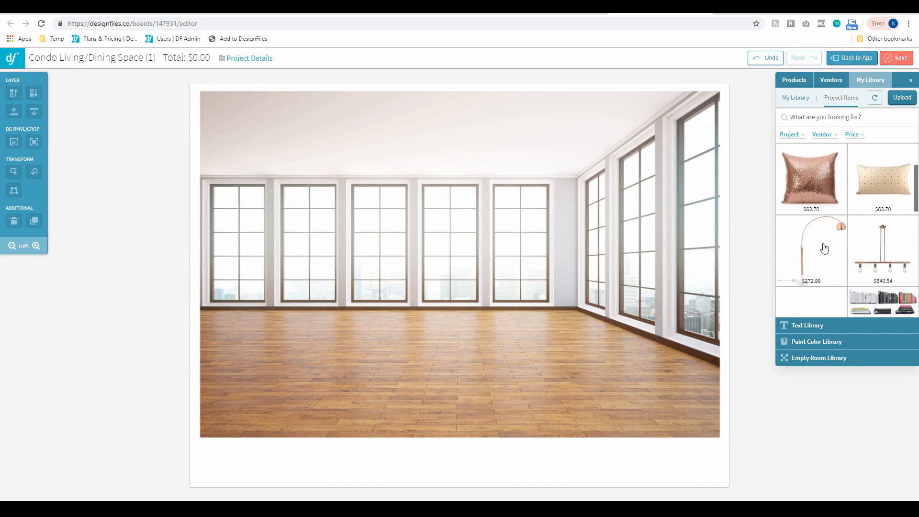
pyautogui.scroll(-4, 823, 247)
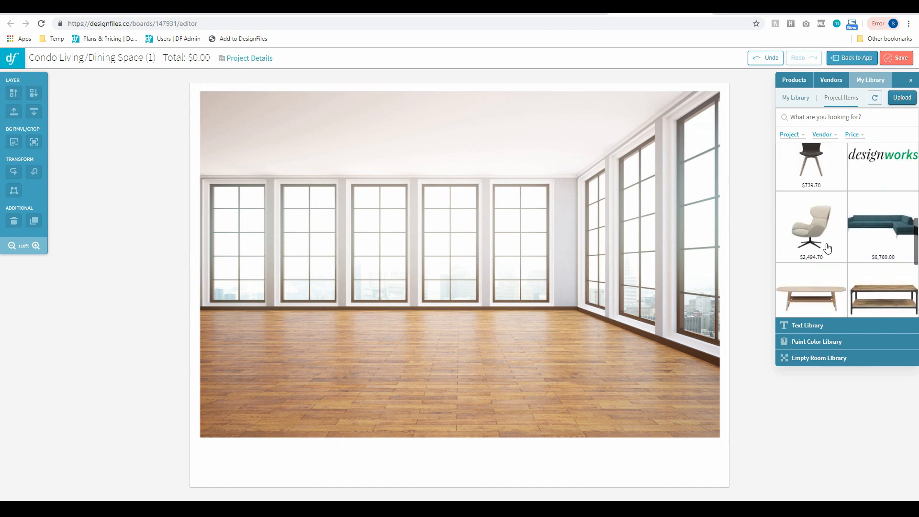
pyautogui.moveTo(889, 224); pyautogui.dragTo(480, 308)
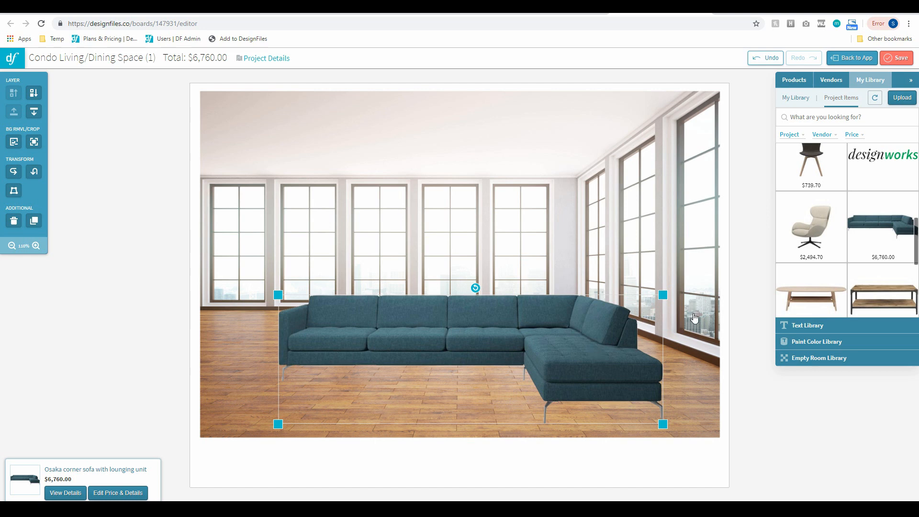
# Add the Reno living chair, flip it horizontally, and size it on the room's left floor
pyautogui.scroll(-2, 839, 272)
pyautogui.scroll(1, 834, 269)
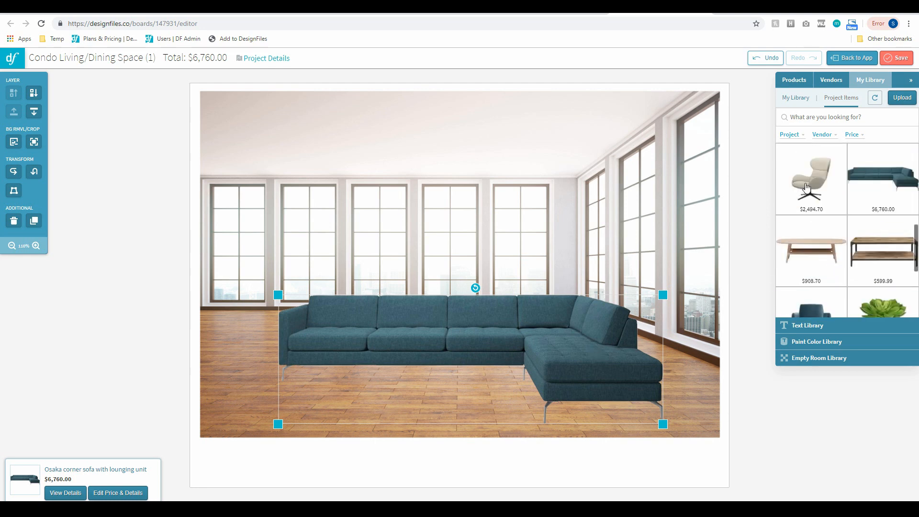
pyautogui.moveTo(806, 188); pyautogui.dragTo(468, 304)
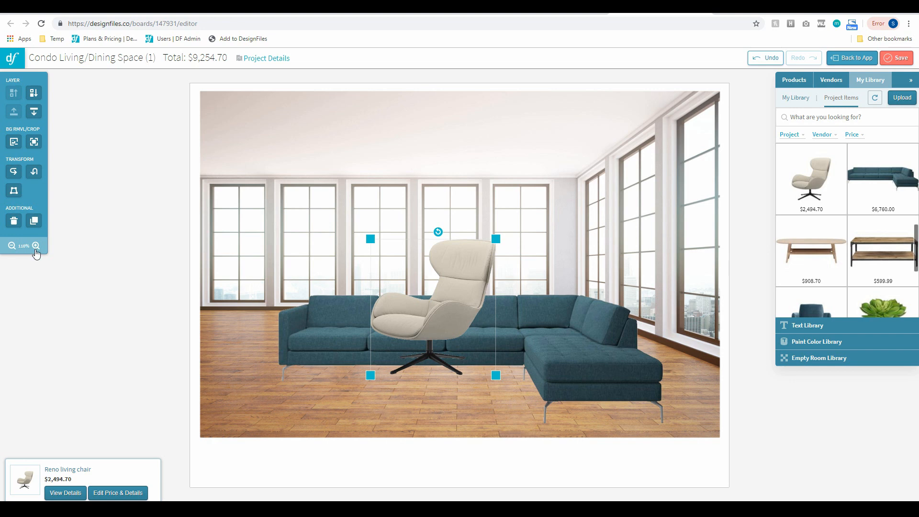
pyautogui.click(14, 174)
pyautogui.moveTo(441, 308); pyautogui.dragTo(299, 346)
pyautogui.moveTo(355, 275); pyautogui.dragTo(344, 299)
pyautogui.moveTo(302, 333); pyautogui.dragTo(289, 342)
pyautogui.moveTo(327, 307); pyautogui.dragTo(335, 296)
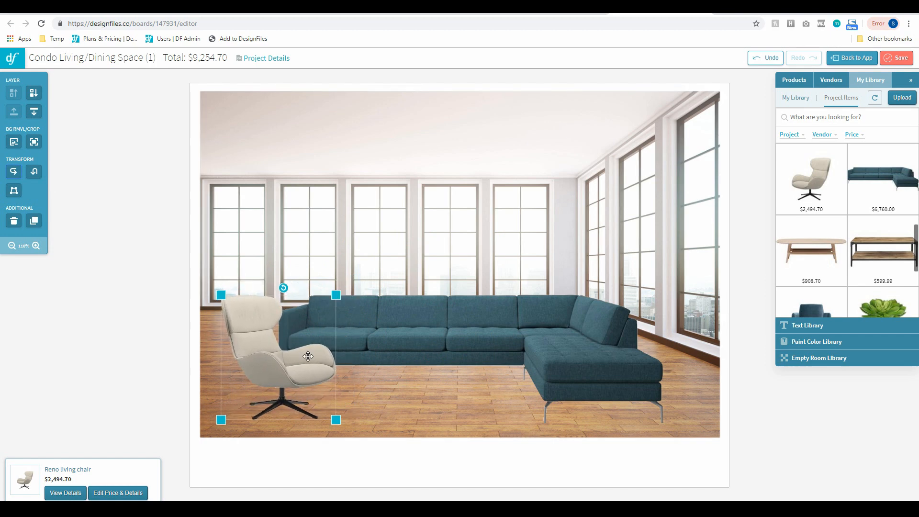
pyautogui.moveTo(300, 371); pyautogui.dragTo(294, 378)
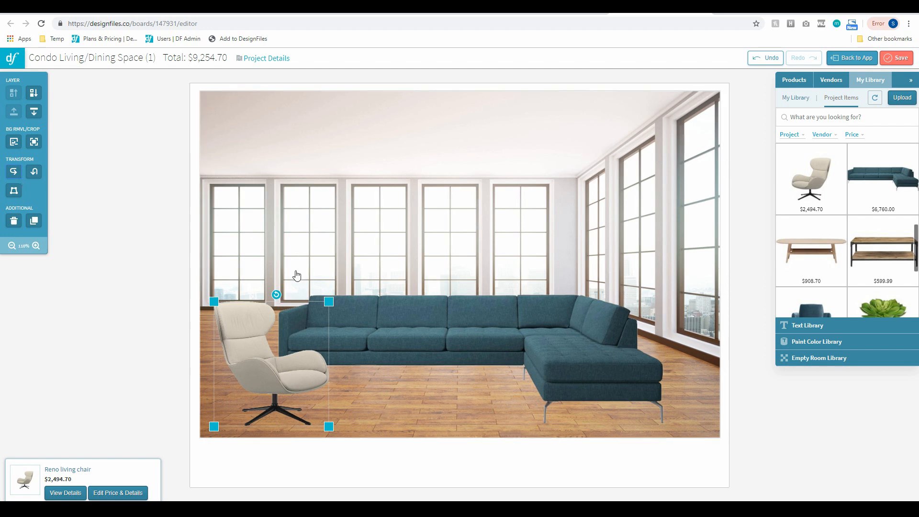
# Add the Adelaide coffee table and shrink it to sit in front of the sofa
pyautogui.moveTo(828, 244); pyautogui.dragTo(466, 318)
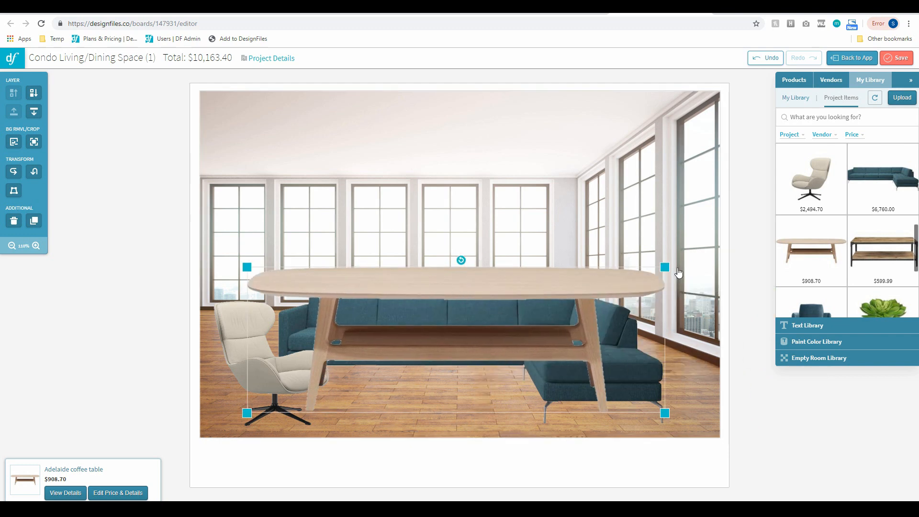
pyautogui.moveTo(667, 269); pyautogui.dragTo(507, 347)
pyautogui.scroll(-2, 838, 232)
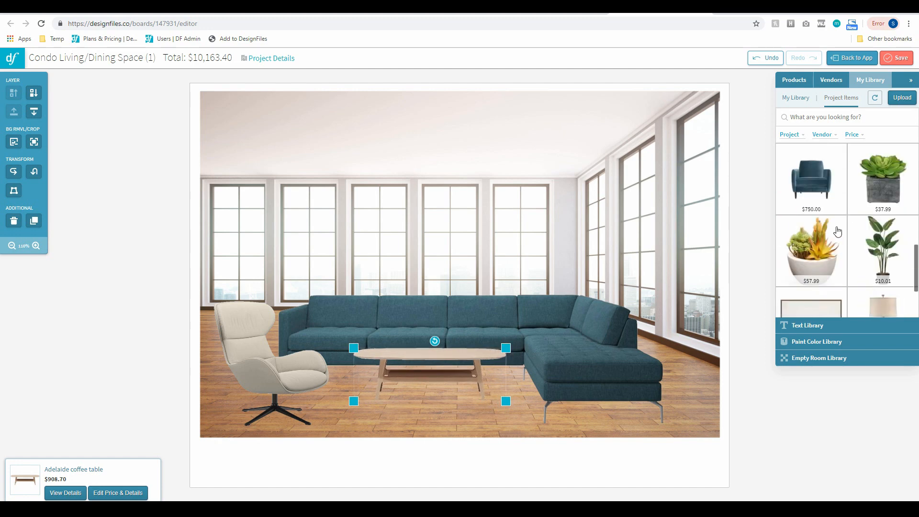
pyautogui.scroll(5, 838, 232)
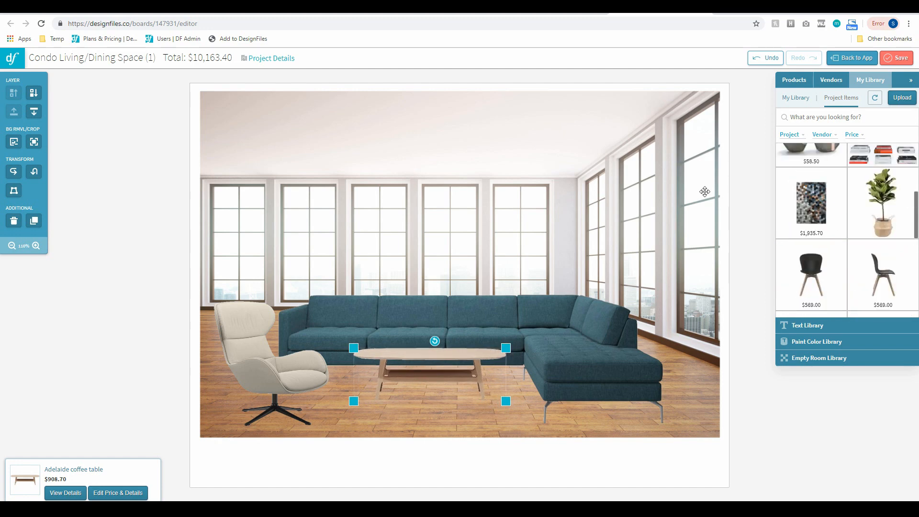
# Place the Kaleidoscope rug, trim its top-left edge, and rotate it 90° to lie horizontally
pyautogui.moveTo(530, 278); pyautogui.dragTo(459, 154)
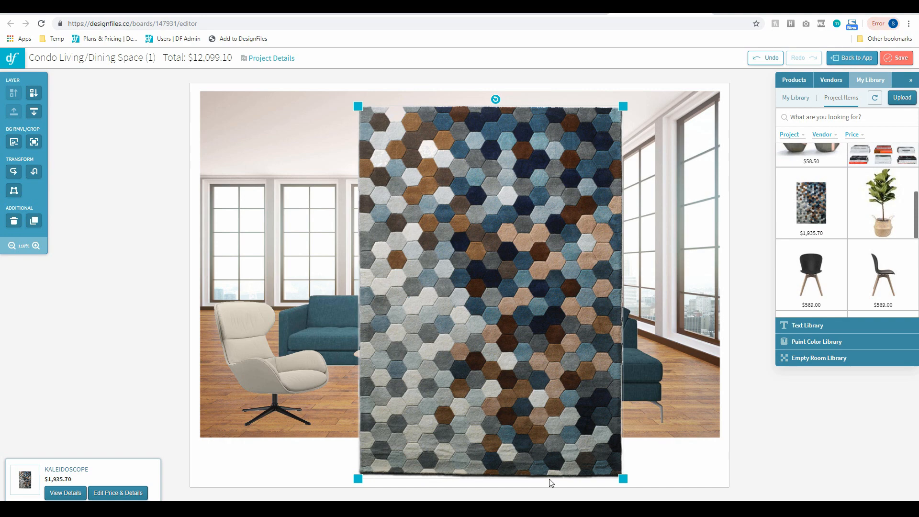
pyautogui.click(33, 142)
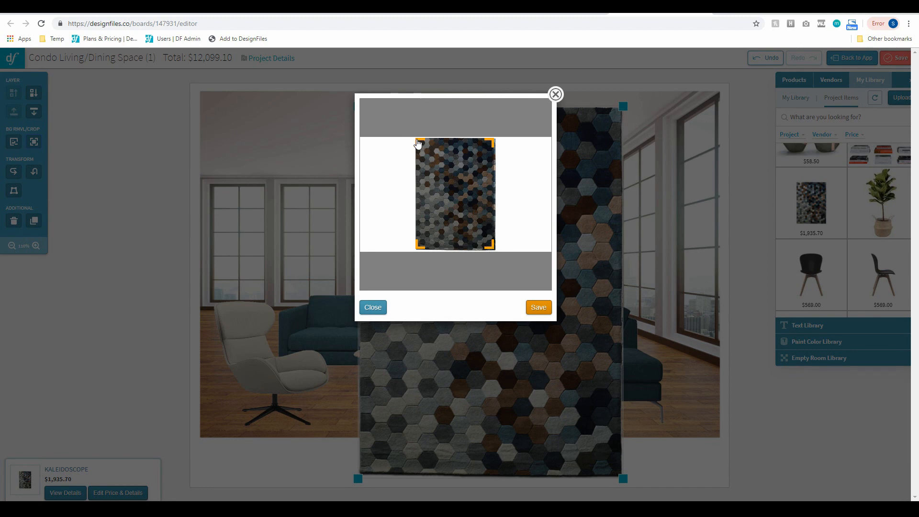
pyautogui.moveTo(418, 142); pyautogui.dragTo(420, 145)
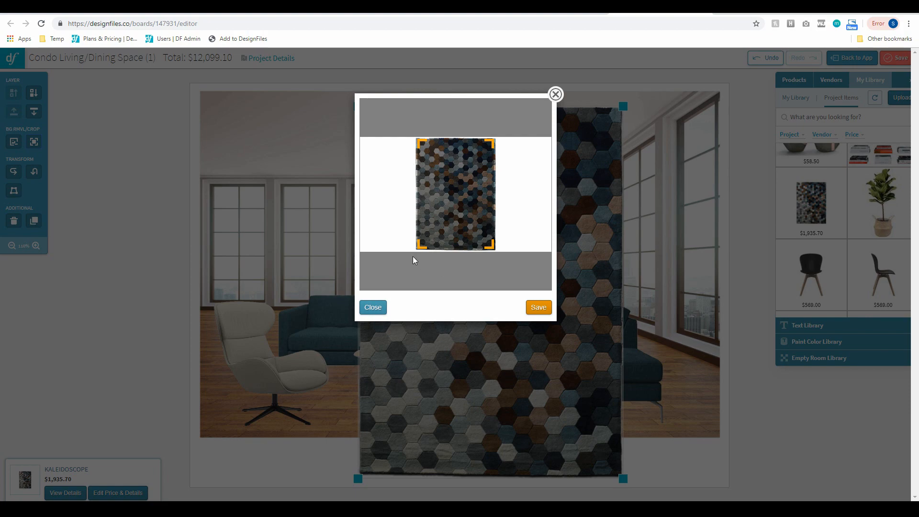
pyautogui.click(538, 307)
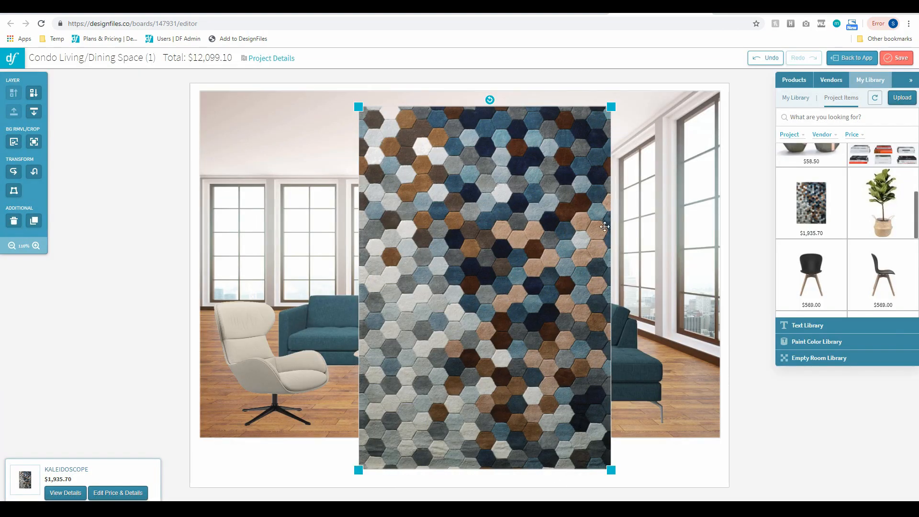
pyautogui.moveTo(490, 100); pyautogui.dragTo(698, 299)
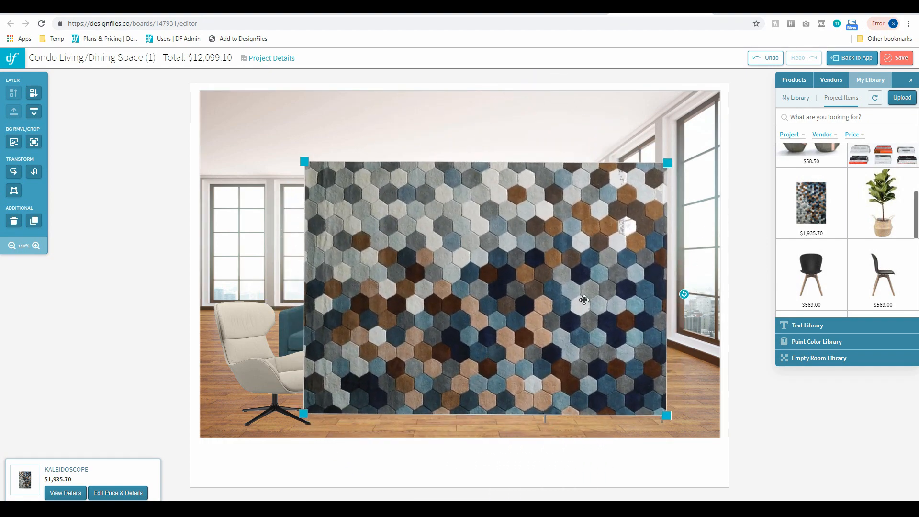
pyautogui.moveTo(495, 252); pyautogui.dragTo(458, 276)
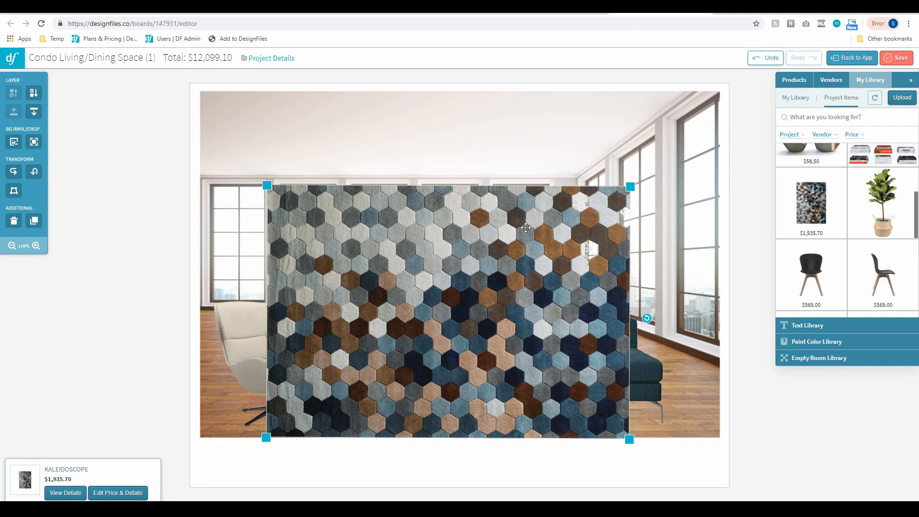
# Apply BG Remove to the rug with colour range 0, then nudge it slightly right
pyautogui.click(13, 142)
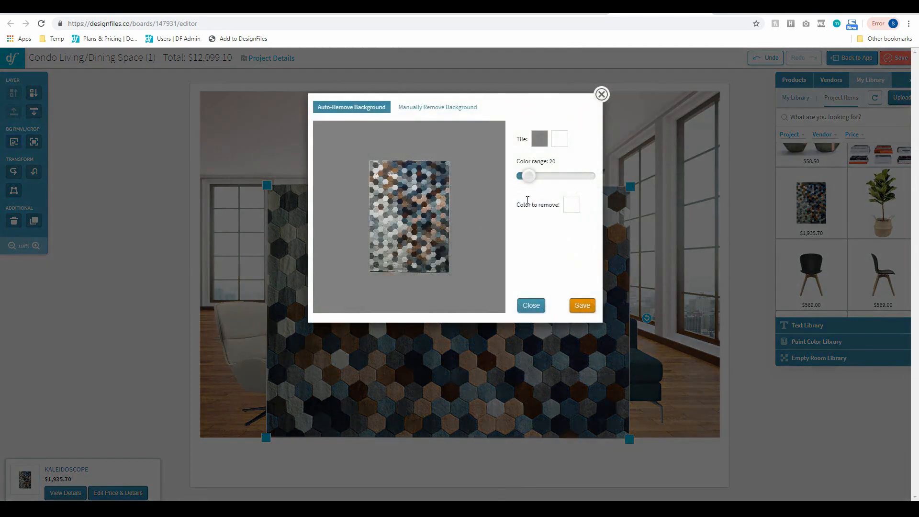
pyautogui.moveTo(526, 178); pyautogui.dragTo(521, 177)
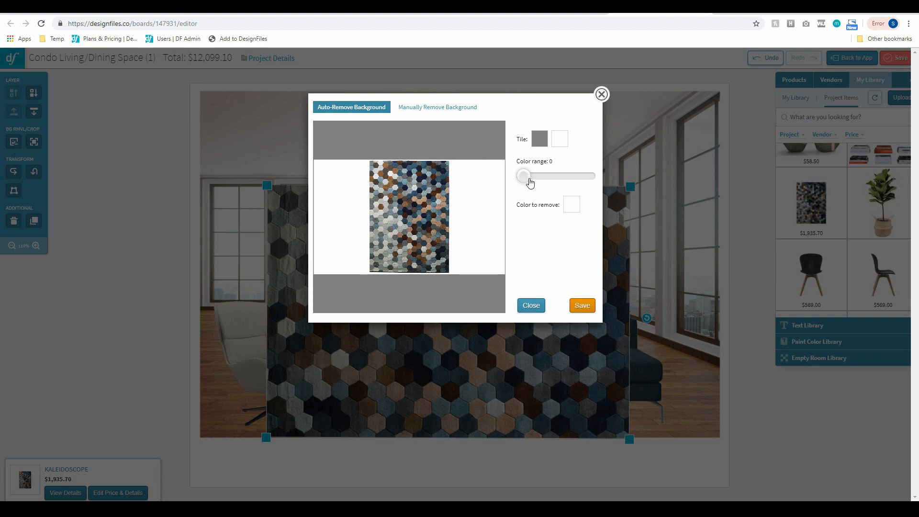
pyautogui.moveTo(530, 182); pyautogui.dragTo(524, 179)
pyautogui.click(585, 308)
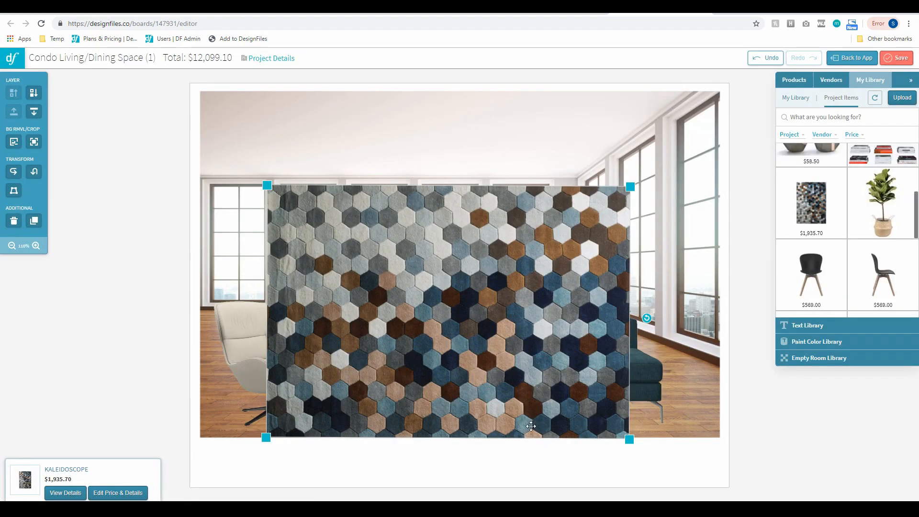
pyautogui.moveTo(487, 340)
pyautogui.mouseDown()
pyautogui.moveTo(486, 323)
pyautogui.moveTo(493, 339)
pyautogui.mouseUp()
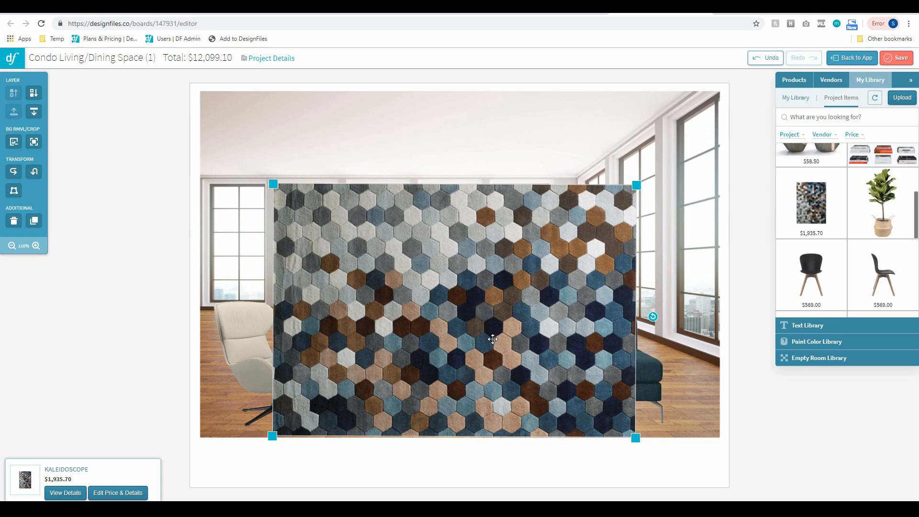
# Distort the rug's four corners into a floor-perspective trapezoid before the sofa and apply it
pyautogui.click(14, 191)
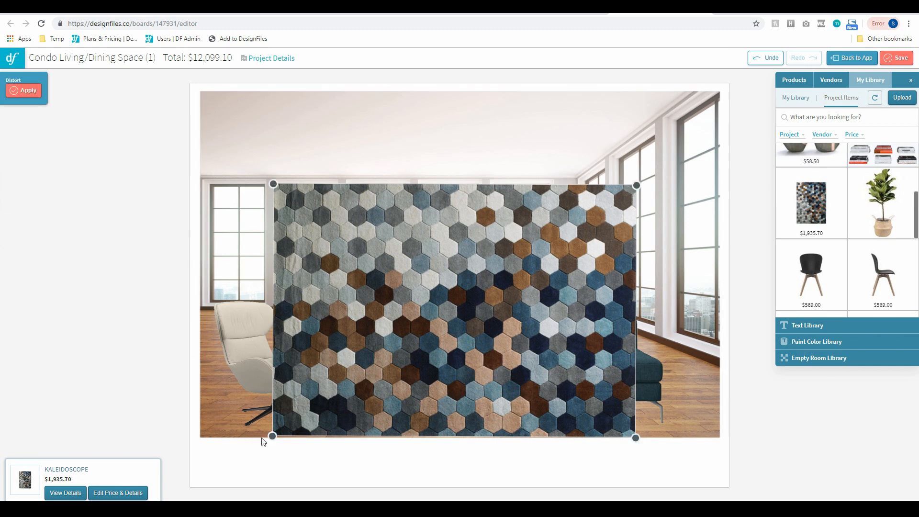
pyautogui.moveTo(273, 437); pyautogui.dragTo(203, 438)
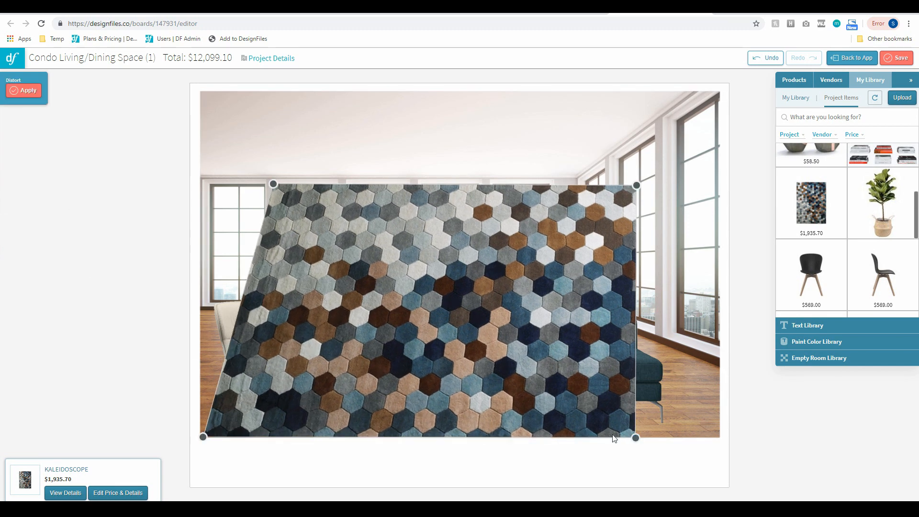
pyautogui.moveTo(637, 438); pyautogui.dragTo(717, 437)
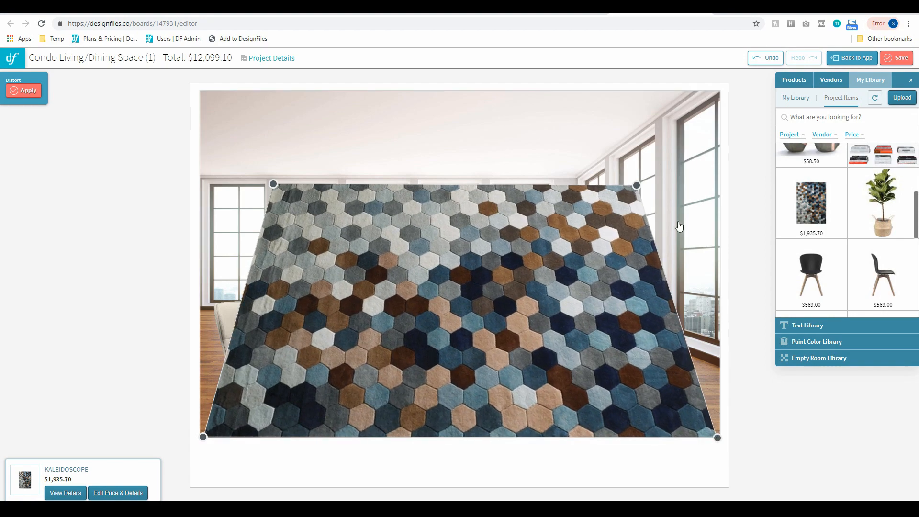
pyautogui.moveTo(636, 186); pyautogui.dragTo(633, 331)
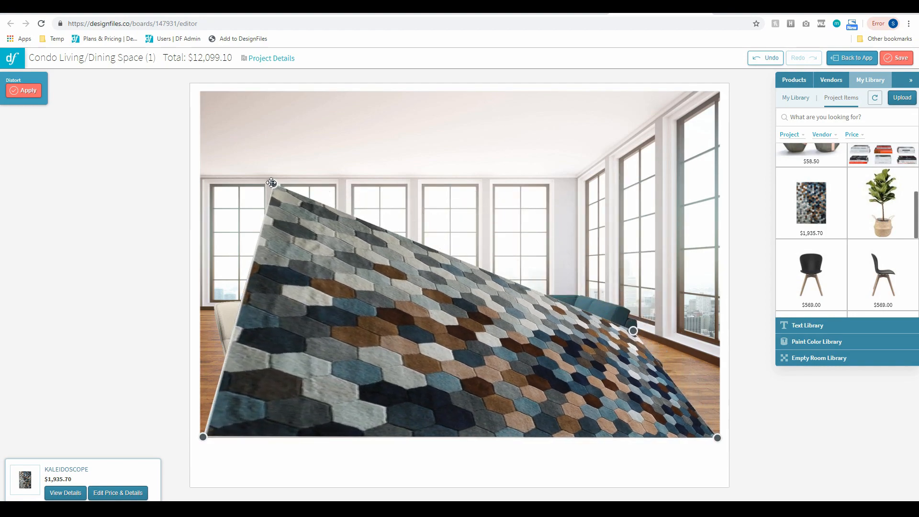
pyautogui.moveTo(273, 184); pyautogui.dragTo(278, 364)
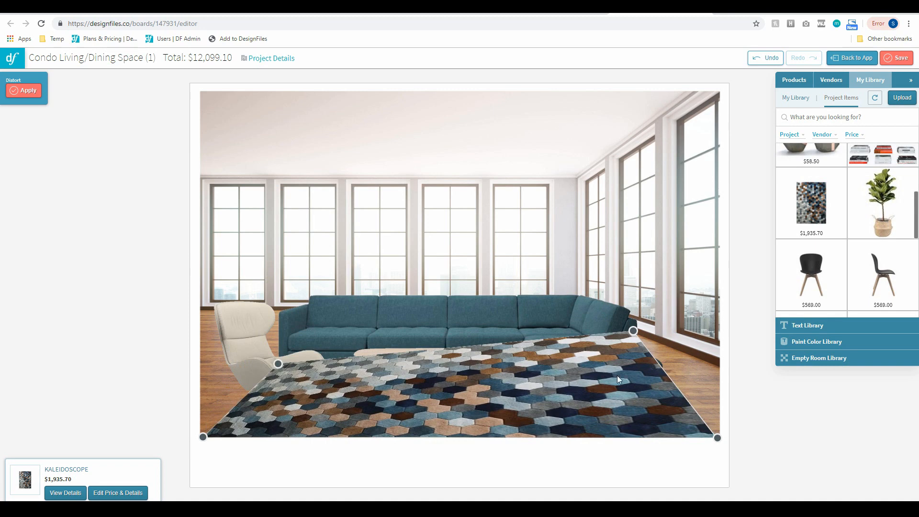
pyautogui.moveTo(634, 331); pyautogui.dragTo(625, 366)
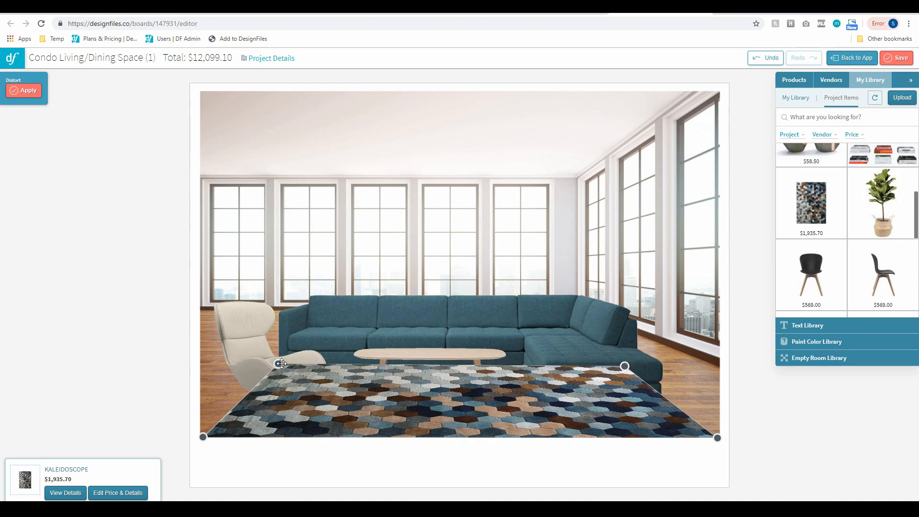
pyautogui.moveTo(281, 363); pyautogui.dragTo(288, 363)
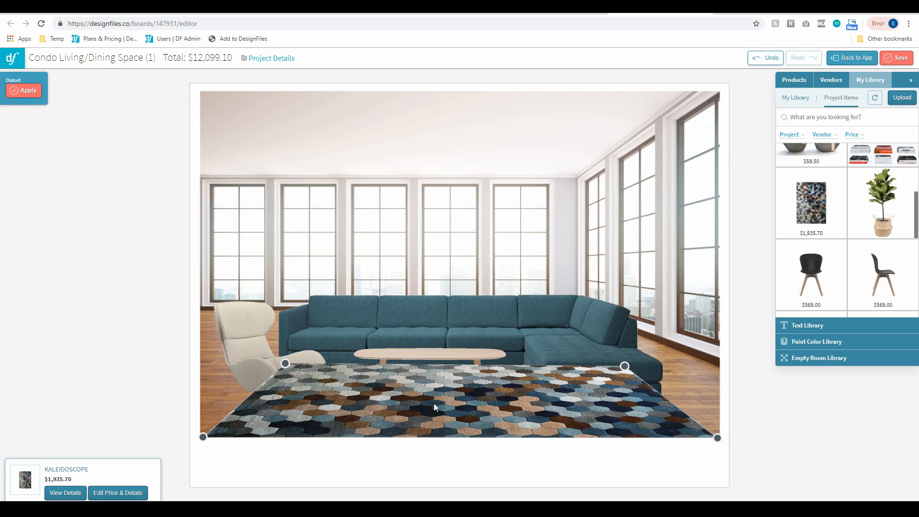
pyautogui.click(33, 93)
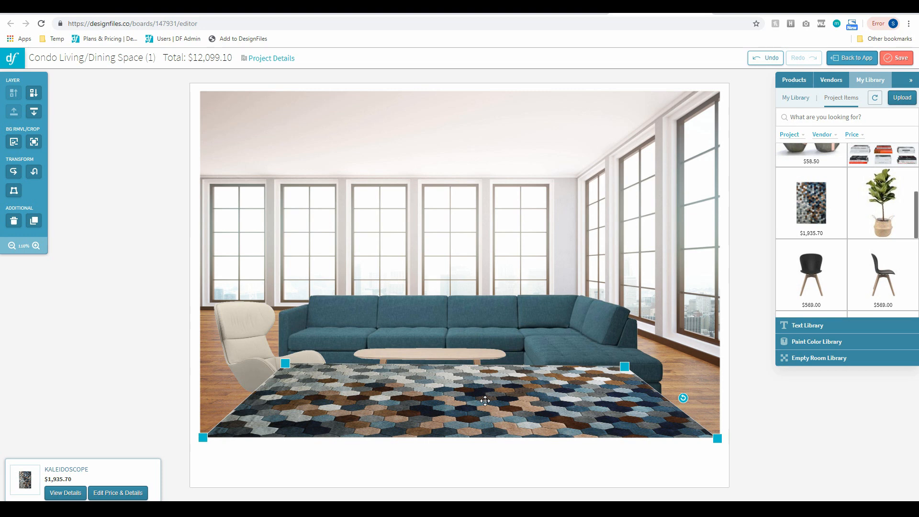
# Send the rug to the bottom, then one layer ahead so it lies under the furniture
pyautogui.click(34, 111)
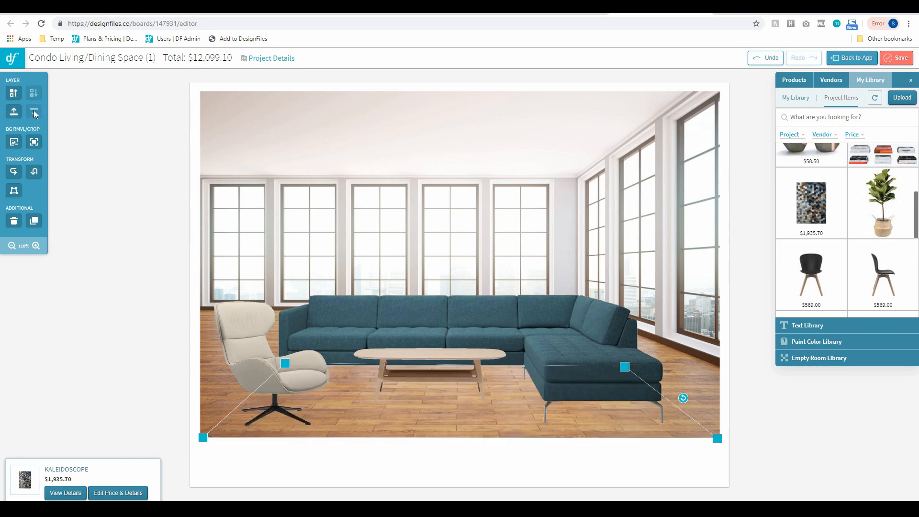
pyautogui.click(13, 94)
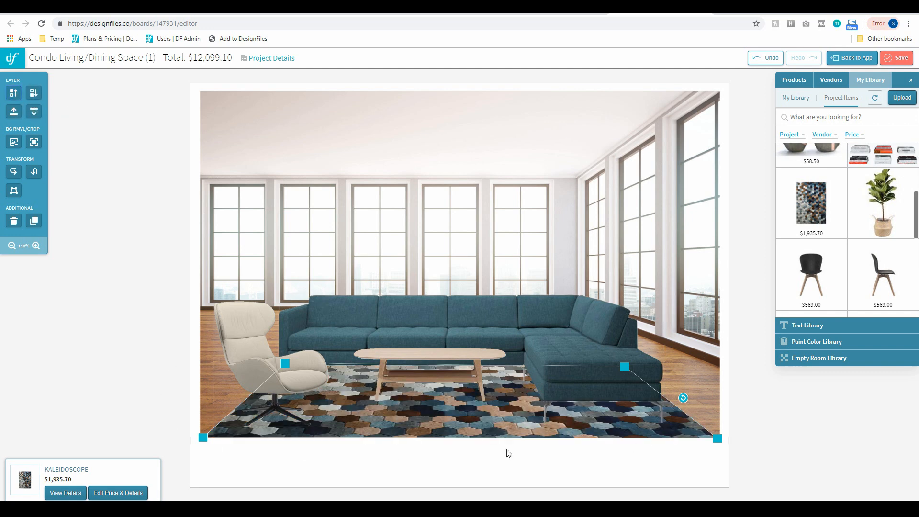
pyautogui.scroll(5, 833, 251)
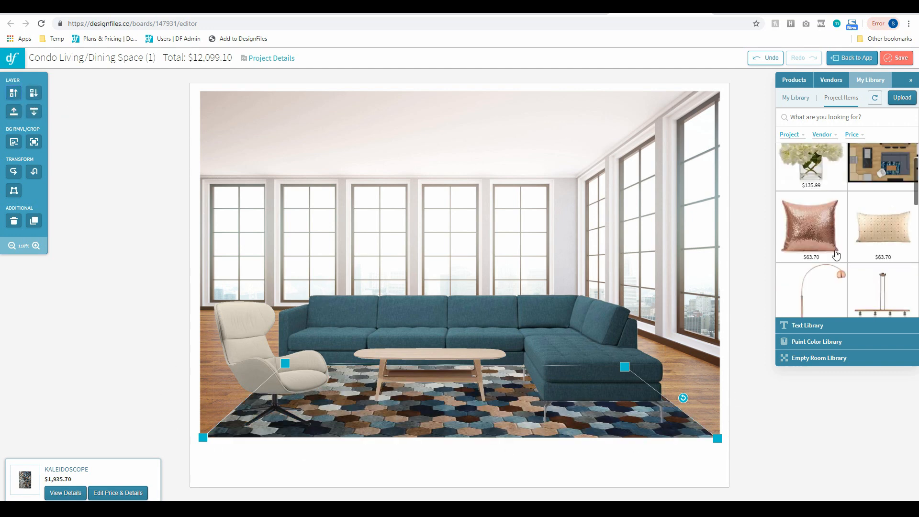
# Add the Teaka Dining Table, shrink it, and layer it behind the sofa
pyautogui.moveTo(873, 176); pyautogui.dragTo(452, 273)
pyautogui.moveTo(579, 279); pyautogui.dragTo(372, 241)
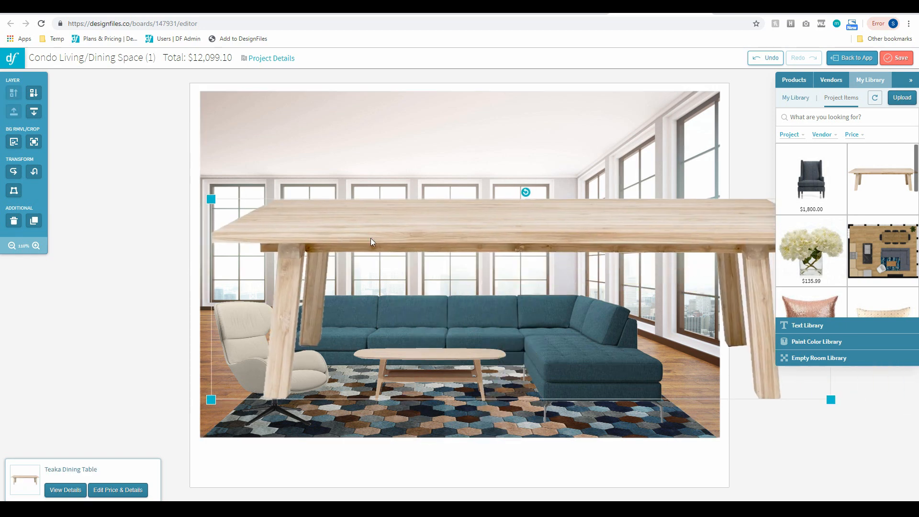
pyautogui.moveTo(217, 201); pyautogui.dragTo(383, 256)
pyautogui.moveTo(565, 273); pyautogui.dragTo(510, 283)
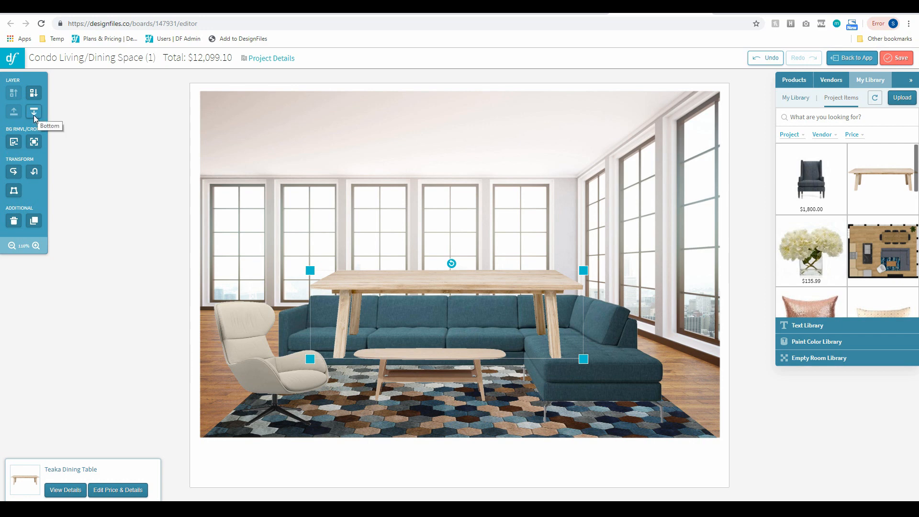
pyautogui.click(33, 114)
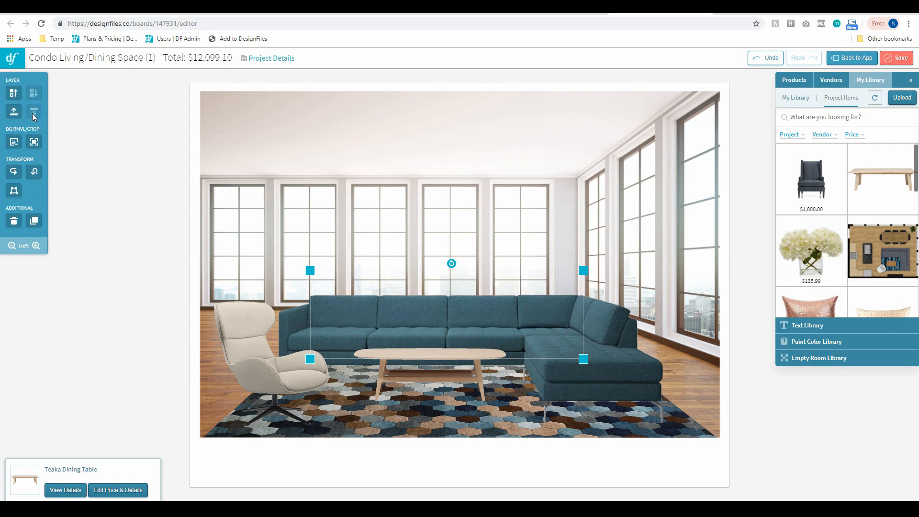
pyautogui.click(14, 94)
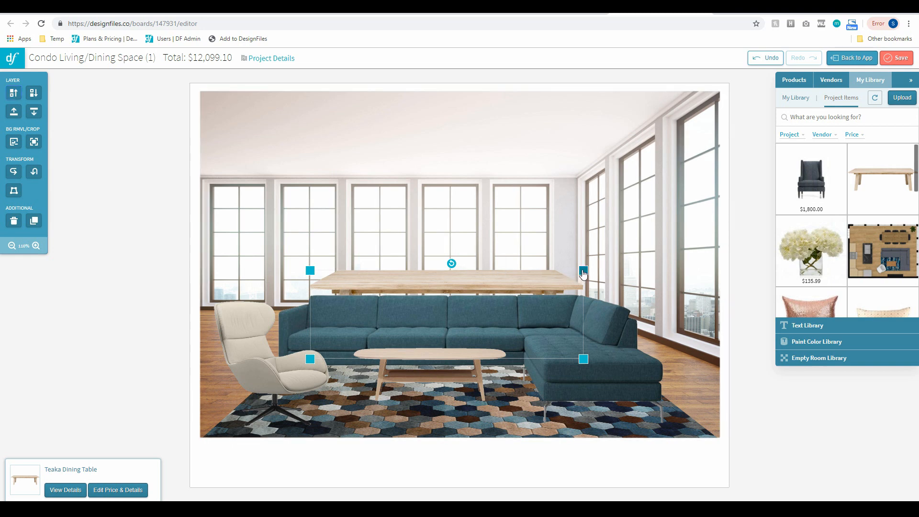
pyautogui.moveTo(583, 270); pyautogui.dragTo(509, 279)
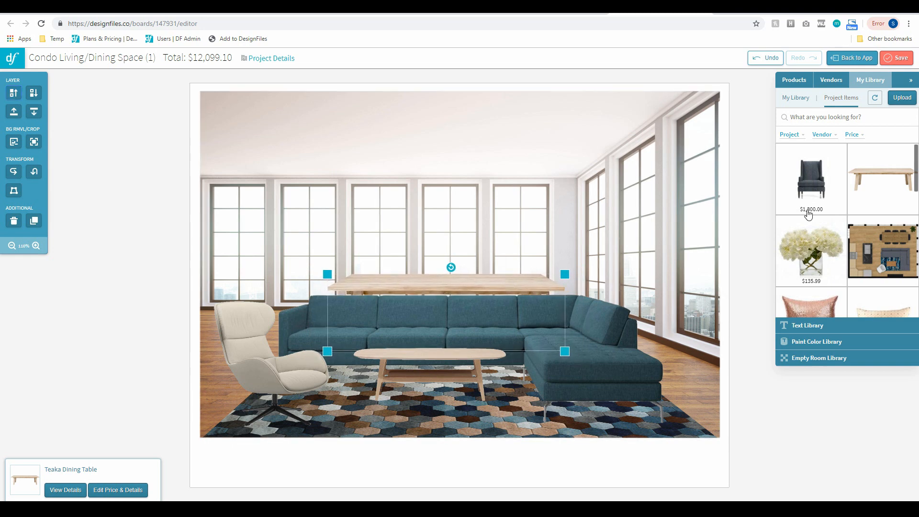
# Add a black Adelaide chair, nudge it upward, and show its product details
pyautogui.scroll(-3, 822, 232)
pyautogui.scroll(-5, 822, 232)
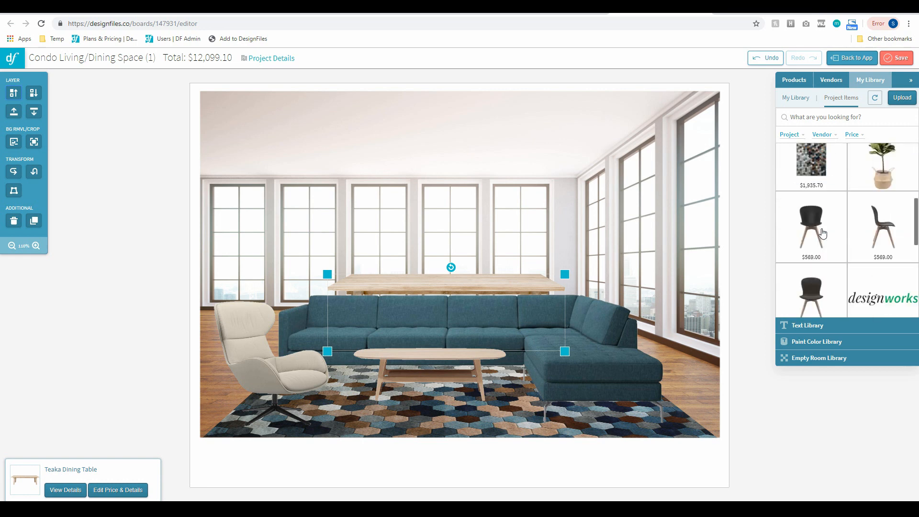
pyautogui.moveTo(812, 229); pyautogui.dragTo(378, 278)
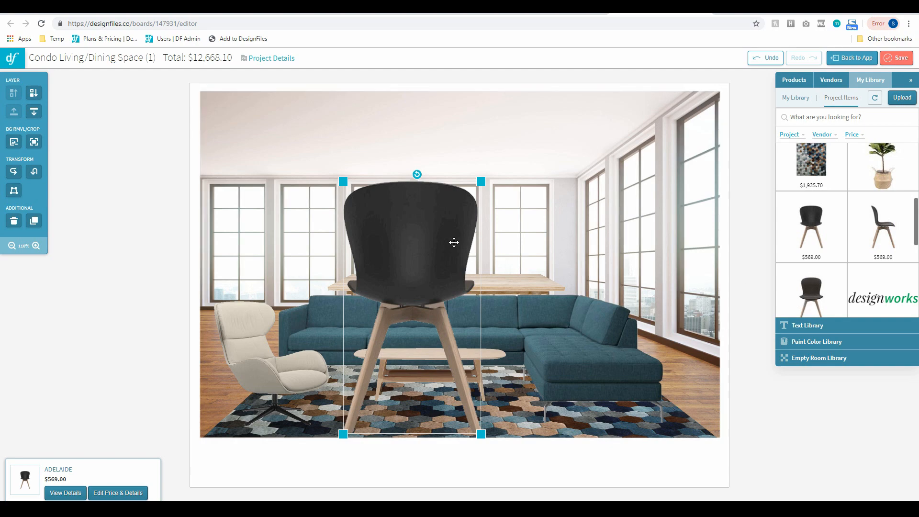
pyautogui.moveTo(418, 264); pyautogui.dragTo(418, 256)
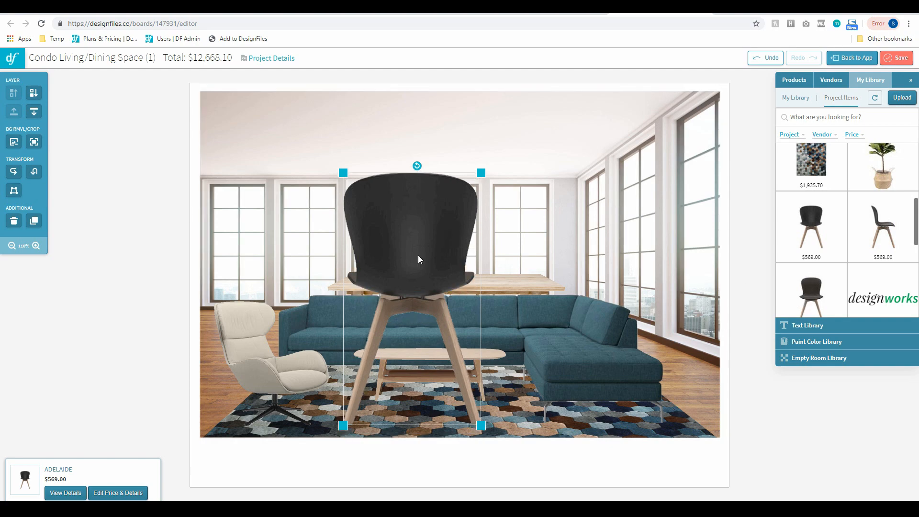
pyautogui.click(71, 494)
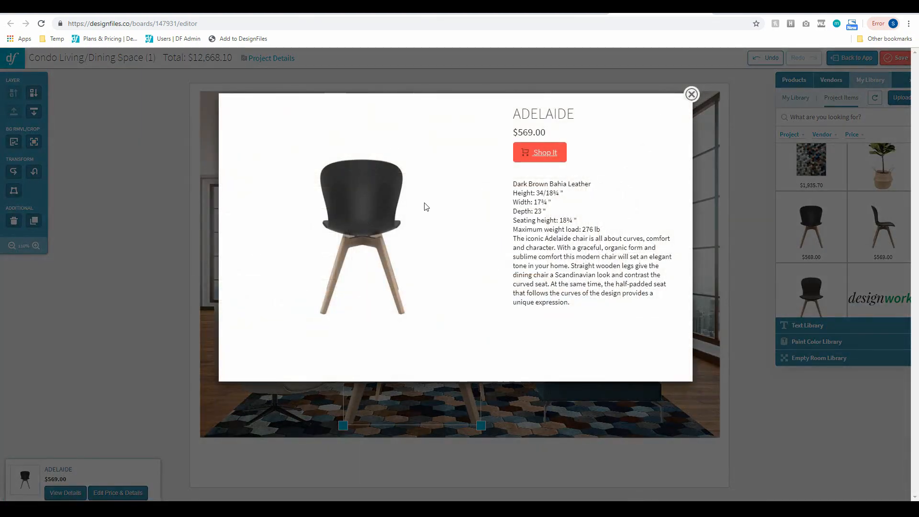
# View the Adelaide chair on BoConcept, cycling its side, front and back photos, then return
pyautogui.click(546, 153)
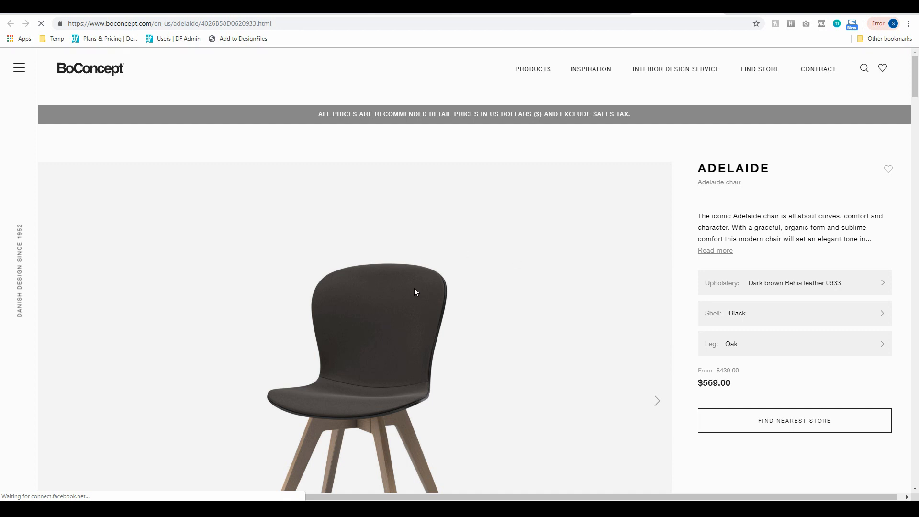
pyautogui.scroll(-2, 679, 409)
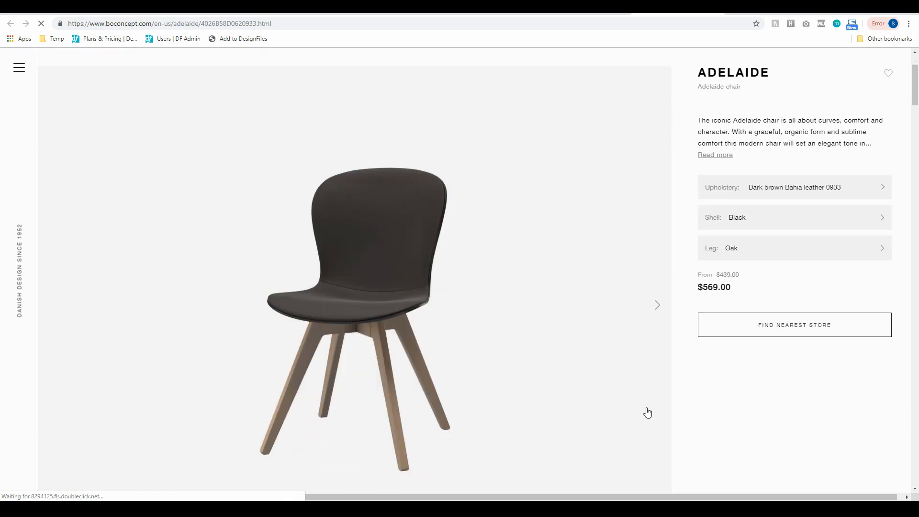
pyautogui.click(657, 306)
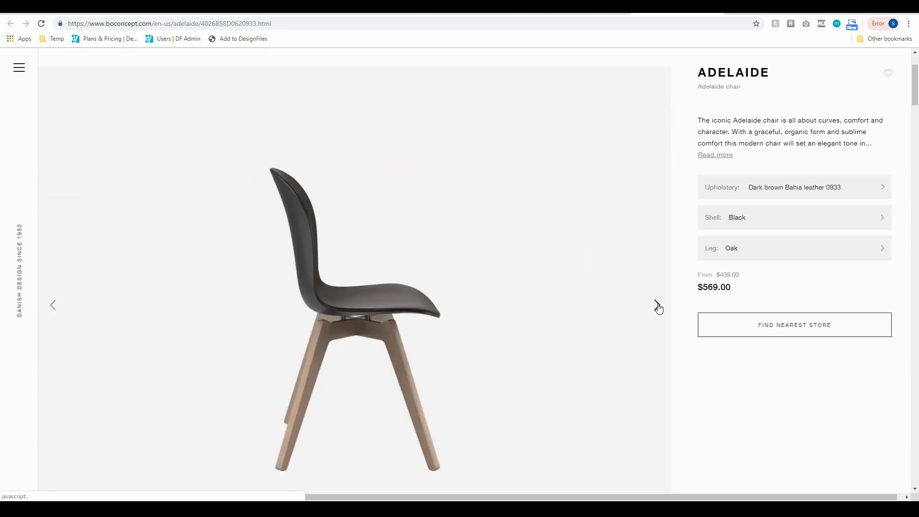
pyautogui.click(657, 306)
pyautogui.click(658, 305)
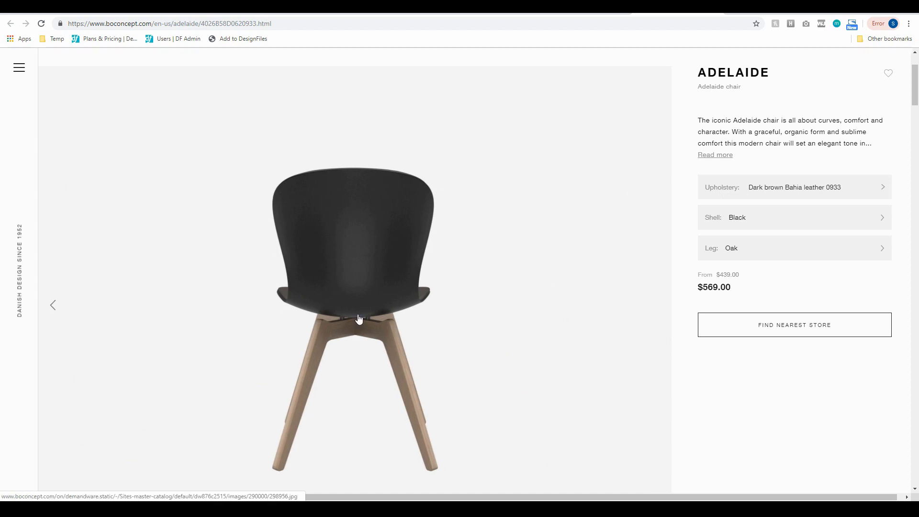
pyautogui.click(596, 15)
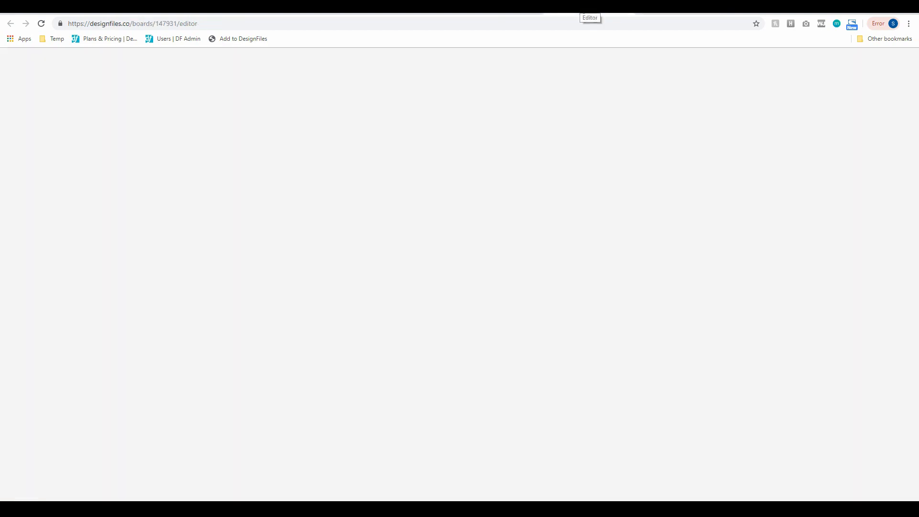
# Close the details, shrink the Adelaide chair by the sofa, and layer it behind the sofa
pyautogui.click(691, 95)
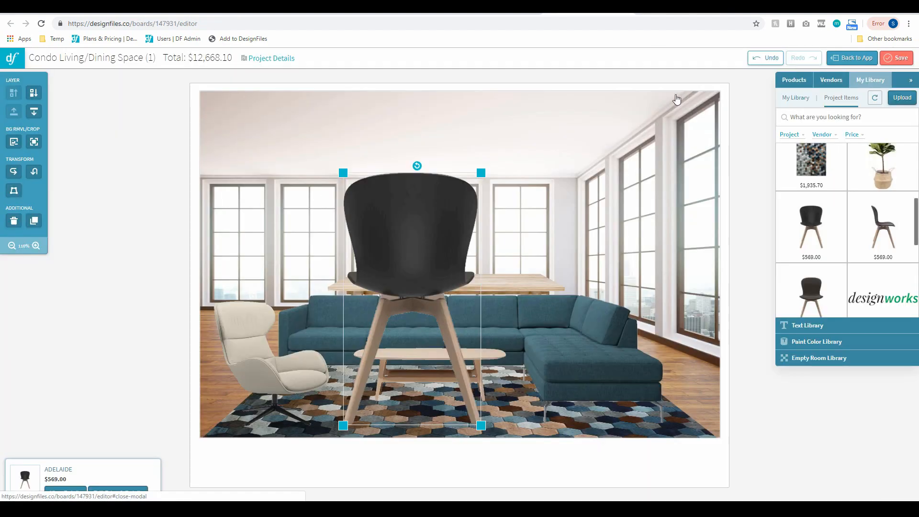
pyautogui.moveTo(481, 172); pyautogui.dragTo(443, 295)
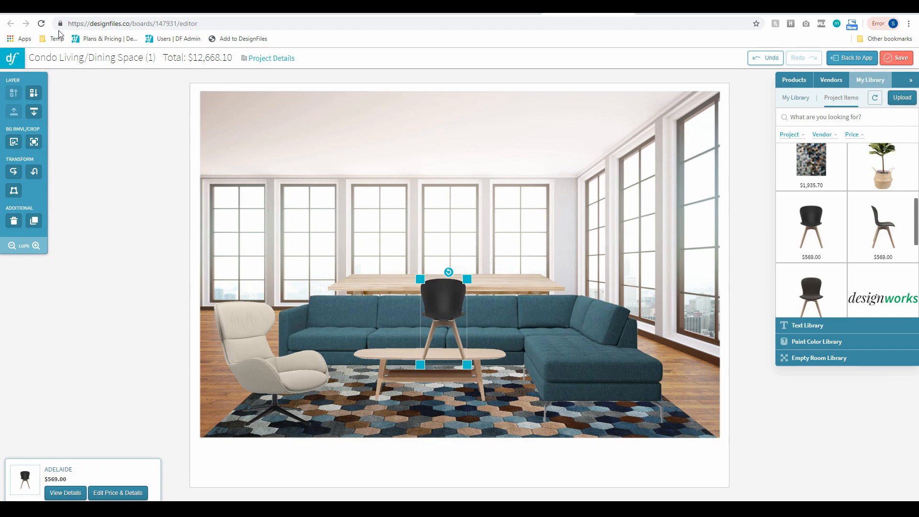
pyautogui.click(34, 113)
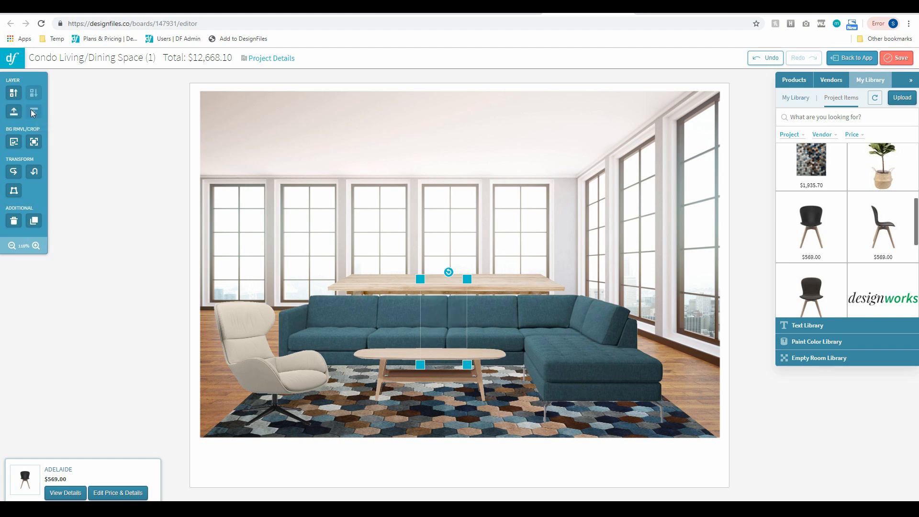
pyautogui.click(14, 93)
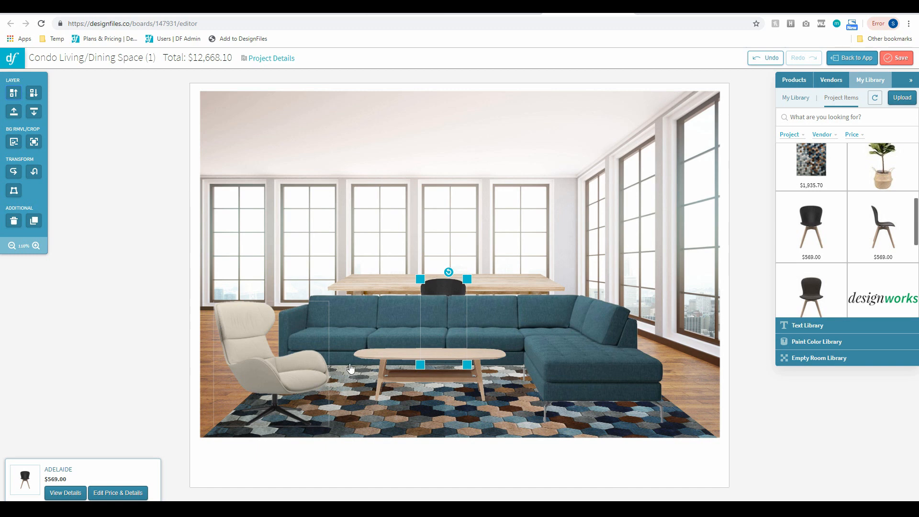
# Duplicate the chair and place the copy at the sofa's left, layered behind the sofa
pyautogui.click(34, 220)
pyautogui.moveTo(463, 334); pyautogui.dragTo(498, 307)
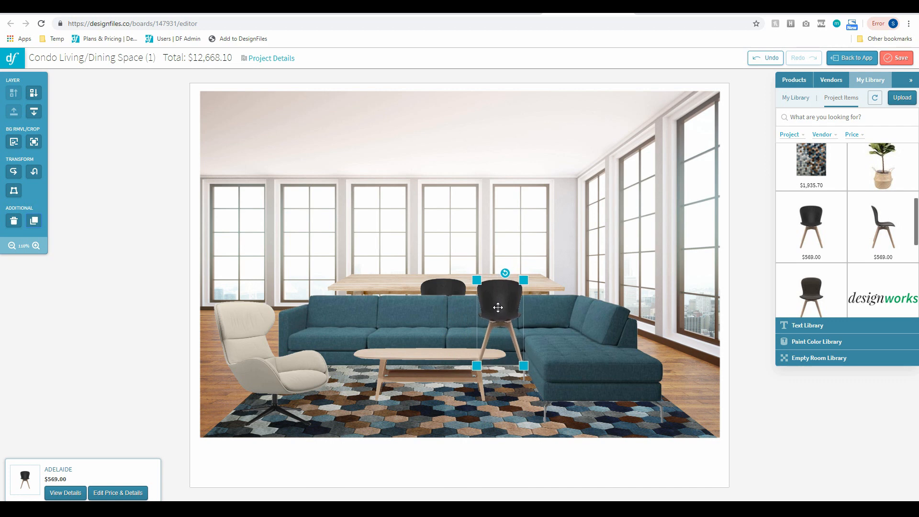
pyautogui.click(40, 112)
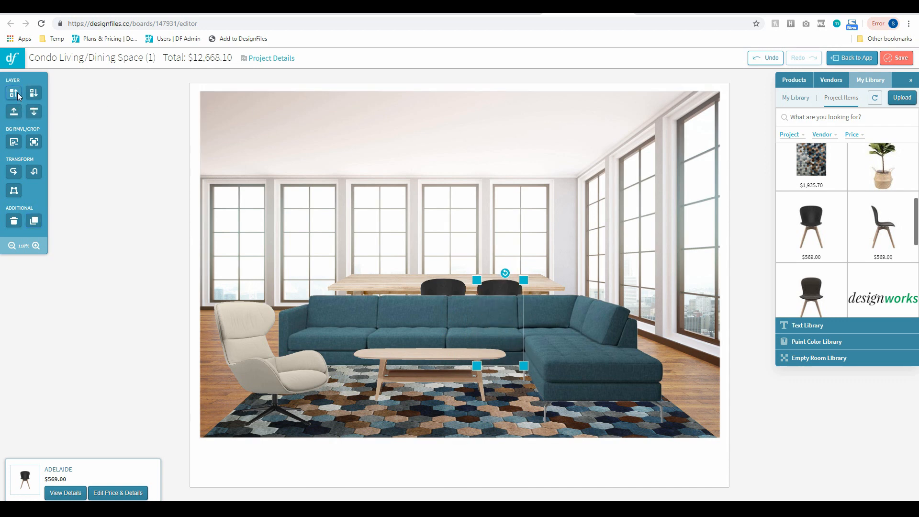
pyautogui.click(18, 96)
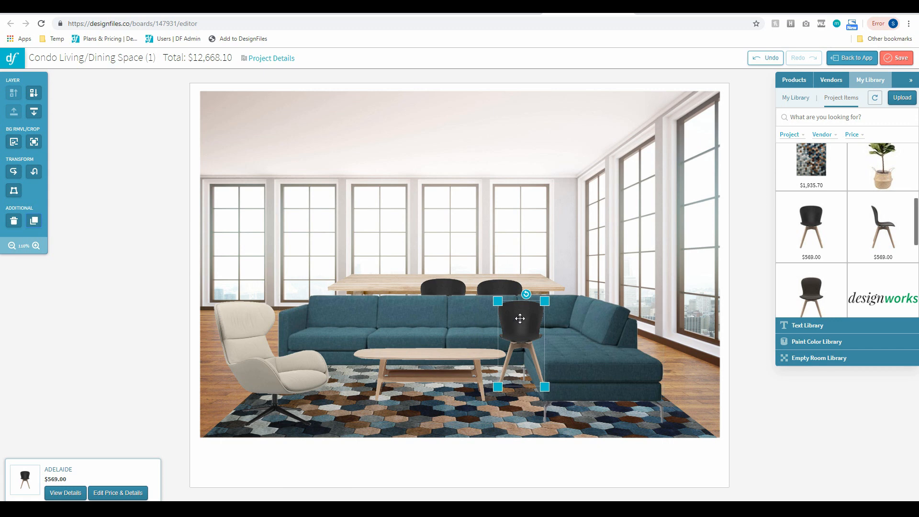
pyautogui.moveTo(519, 318); pyautogui.dragTo(388, 297)
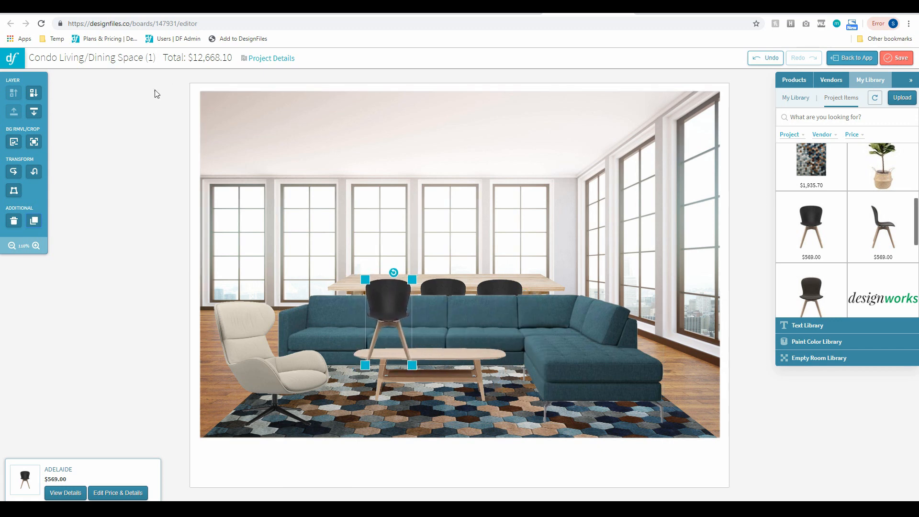
pyautogui.click(34, 111)
pyautogui.click(17, 94)
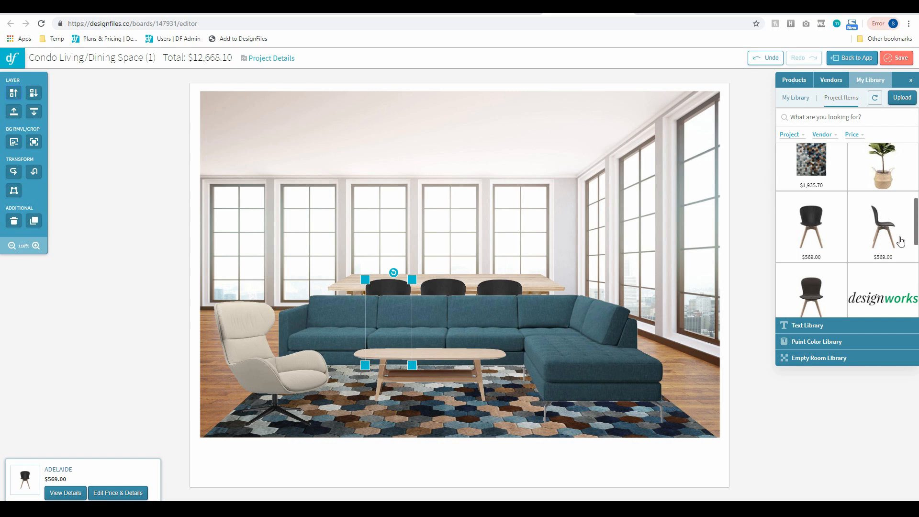
# Add the side-view $569 Adelaide chair behind the sofa, then duplicate it to the table's right end
pyautogui.moveTo(852, 229); pyautogui.dragTo(316, 313)
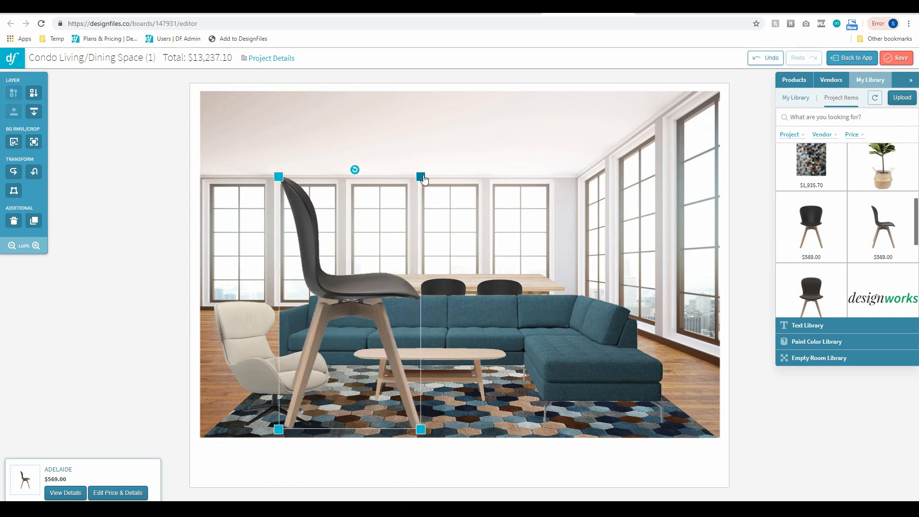
pyautogui.moveTo(421, 177); pyautogui.dragTo(338, 285)
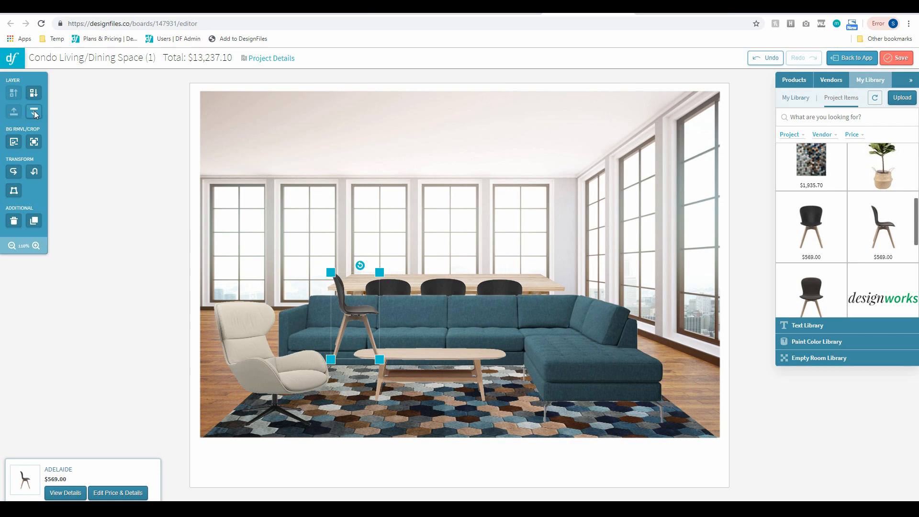
pyautogui.click(14, 94)
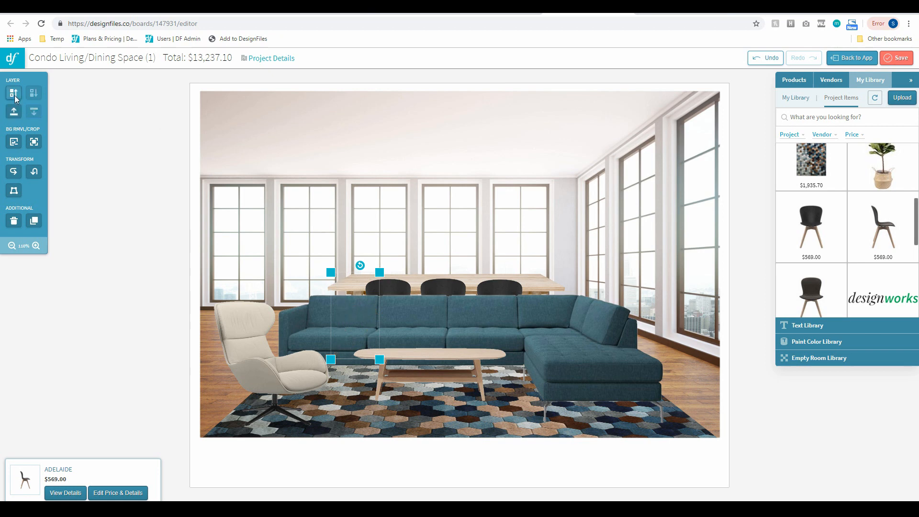
pyautogui.click(35, 220)
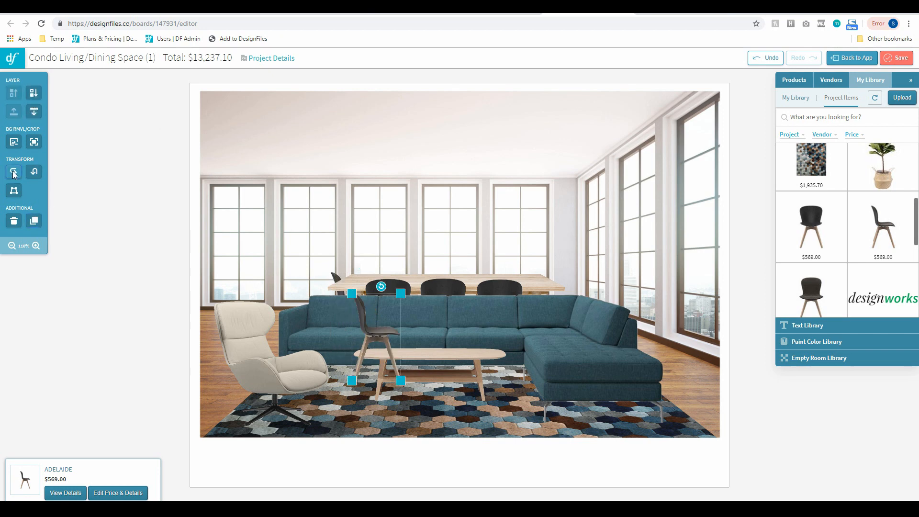
pyautogui.moveTo(384, 332); pyautogui.dragTo(547, 311)
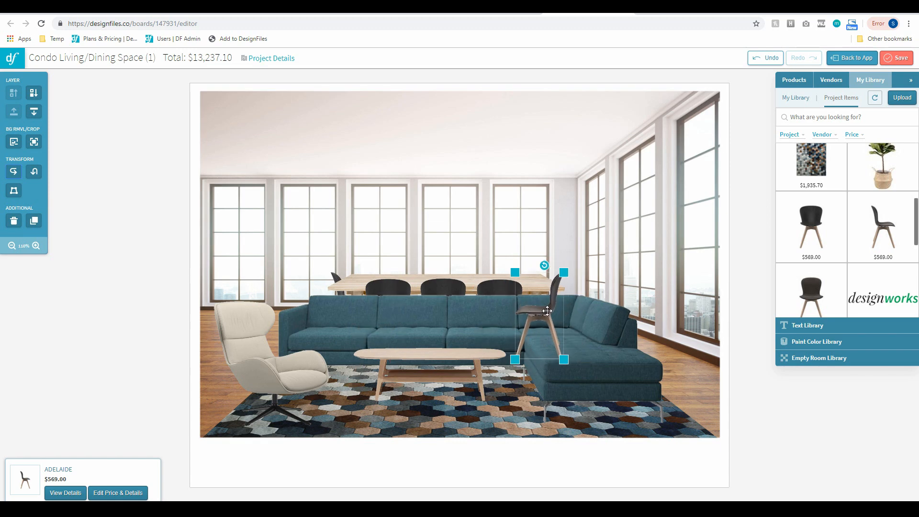
pyautogui.click(34, 113)
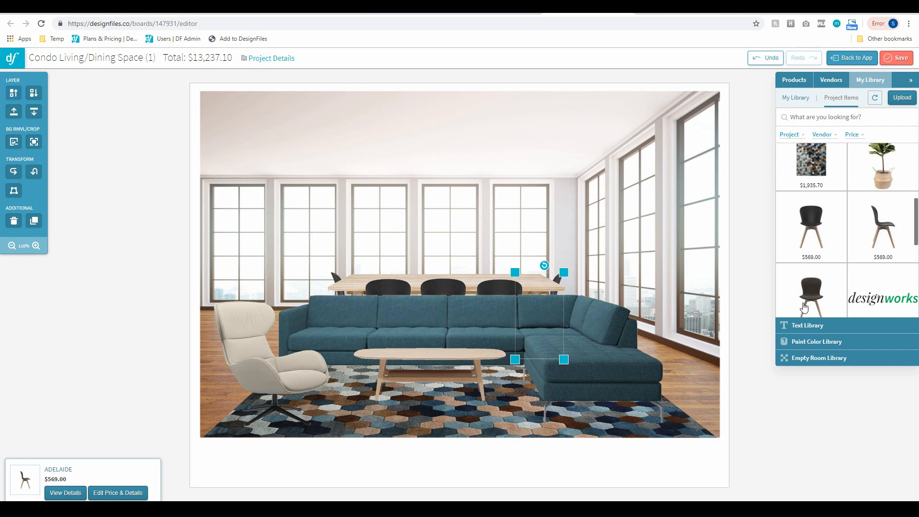
# Add a front-facing Adelaide chair, shrink it, and send it back to the table's far side
pyautogui.moveTo(804, 308); pyautogui.dragTo(421, 231)
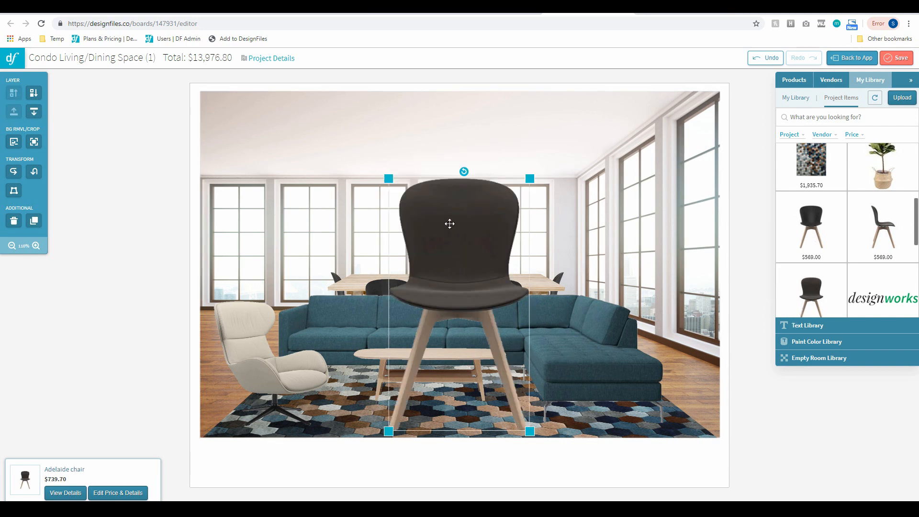
pyautogui.moveTo(495, 177); pyautogui.dragTo(390, 279)
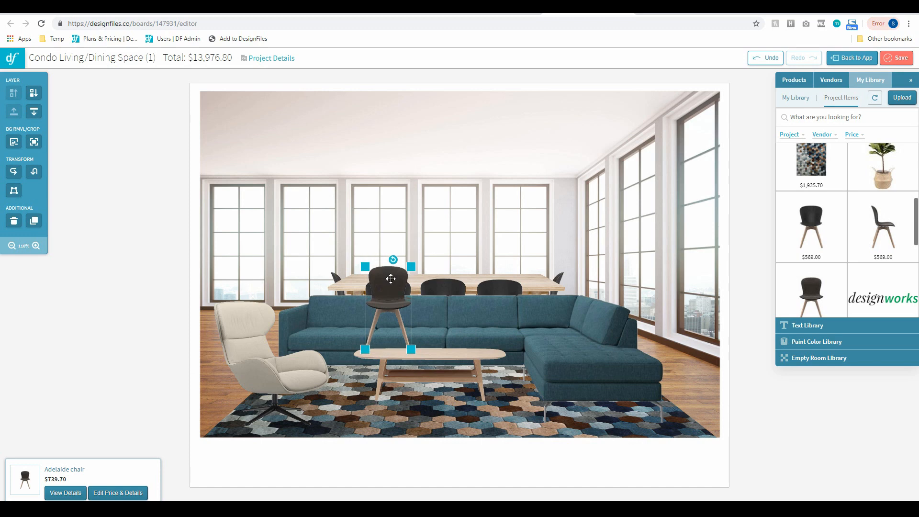
pyautogui.click(34, 112)
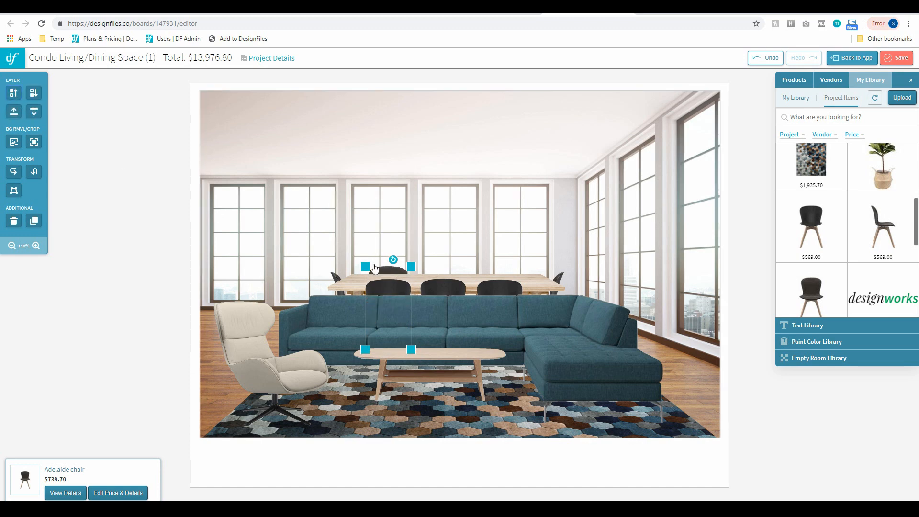
pyautogui.moveTo(389, 269); pyautogui.dragTo(389, 270)
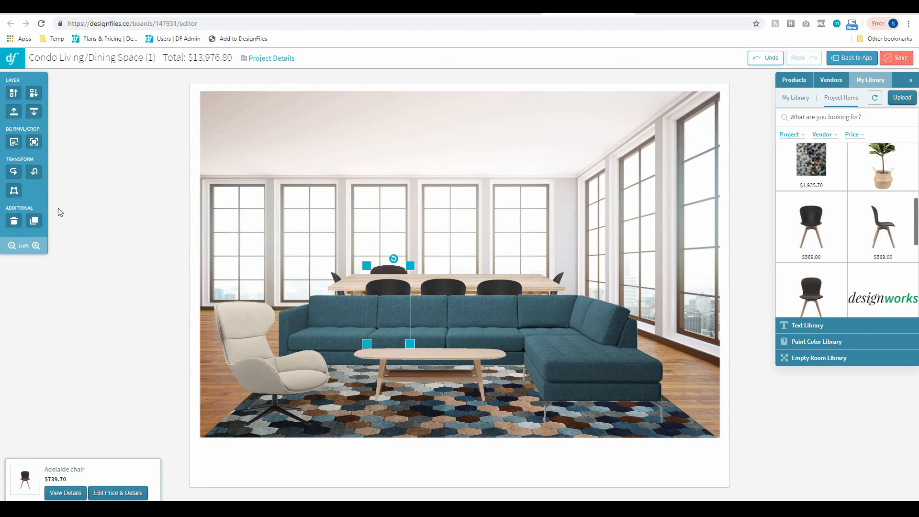
# Duplicate it twice, lining both copies along the far side behind the sofa
pyautogui.click(33, 220)
pyautogui.moveTo(411, 296); pyautogui.dragTo(446, 277)
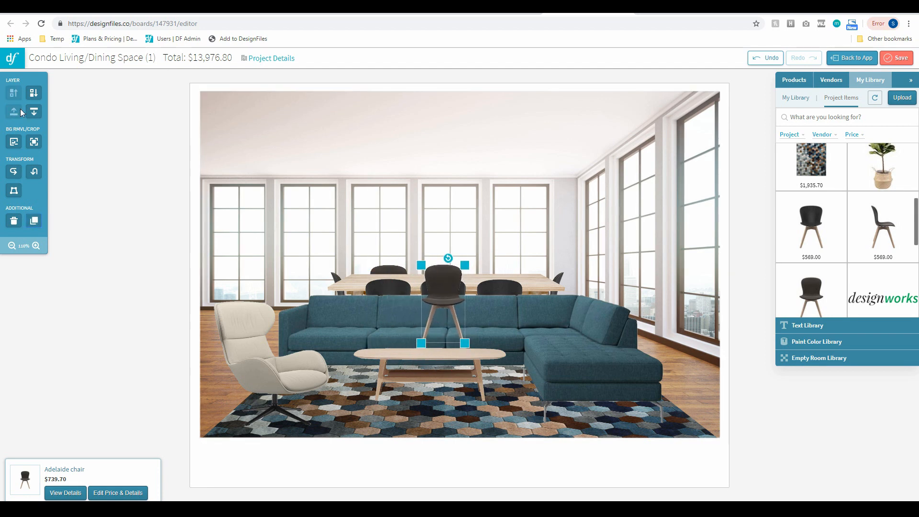
pyautogui.click(34, 112)
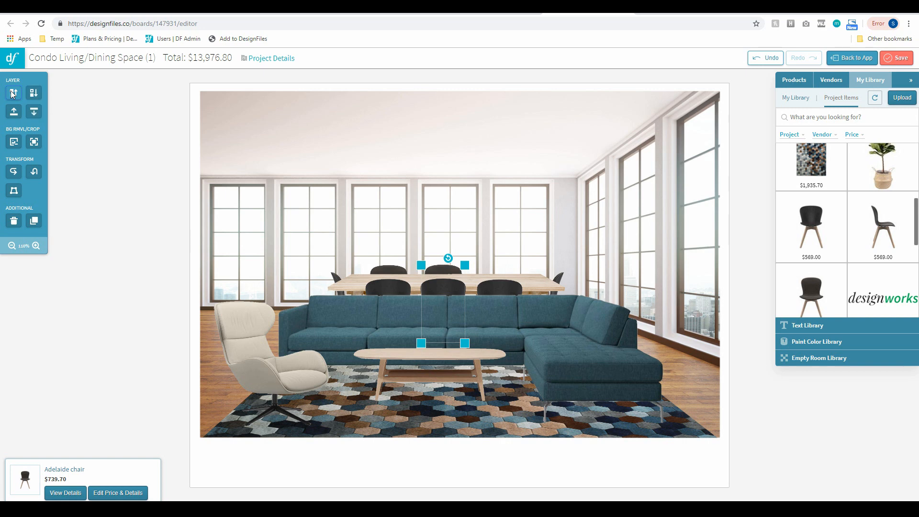
pyautogui.click(38, 225)
pyautogui.moveTo(475, 295); pyautogui.dragTo(509, 279)
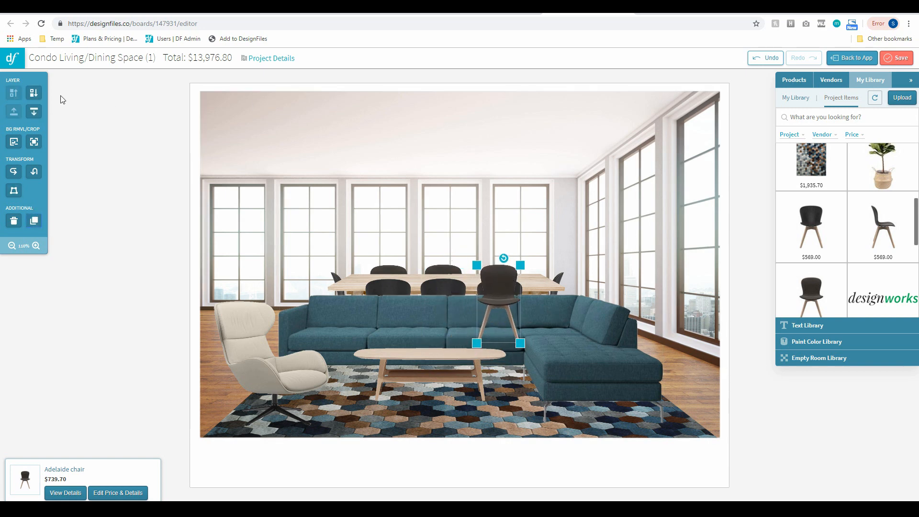
pyautogui.click(33, 111)
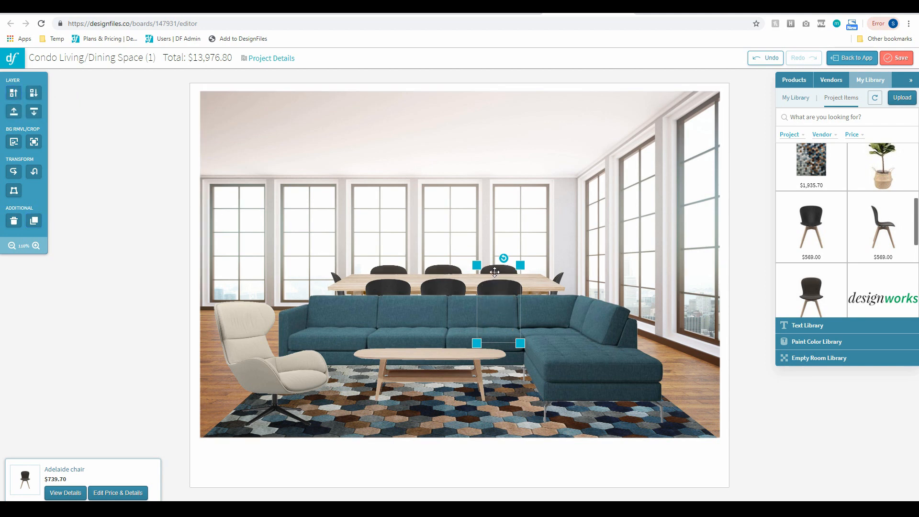
pyautogui.moveTo(494, 272); pyautogui.dragTo(495, 273)
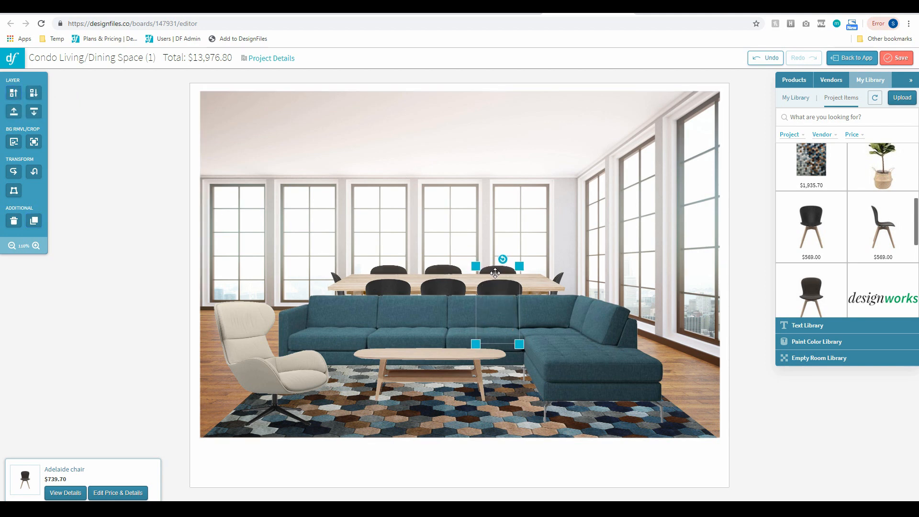
pyautogui.scroll(2, 851, 253)
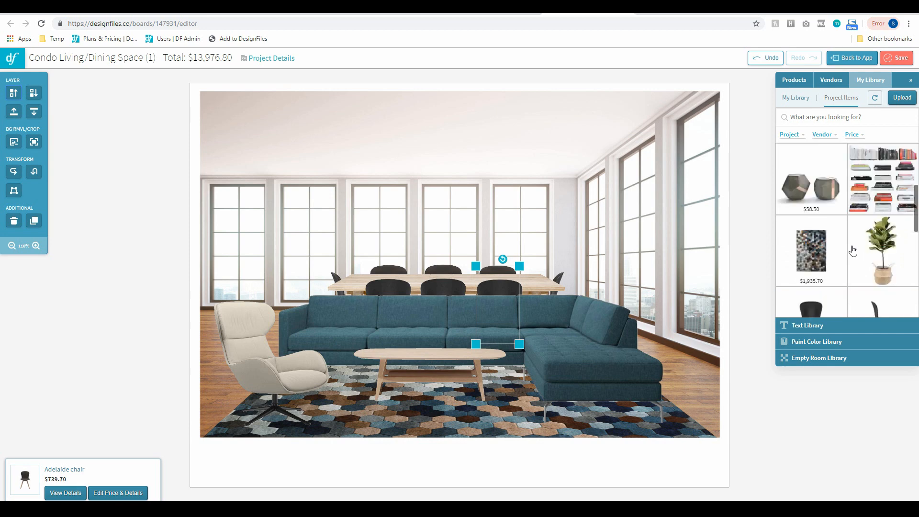
# Add the $540.54 copper pendant light and hang it, resized, over the dining table
pyautogui.scroll(3, 852, 251)
pyautogui.moveTo(880, 254); pyautogui.dragTo(443, 180)
pyautogui.moveTo(519, 294); pyautogui.dragTo(498, 223)
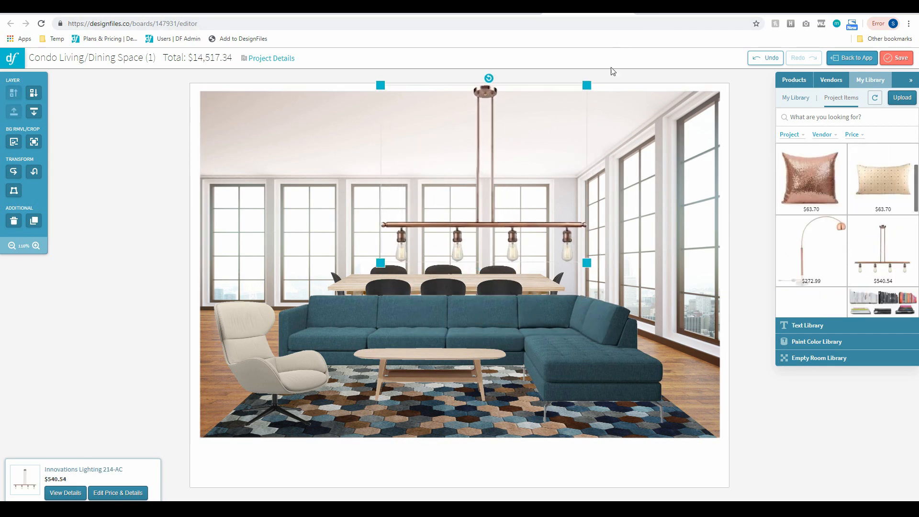
pyautogui.moveTo(589, 86); pyautogui.dragTo(552, 145)
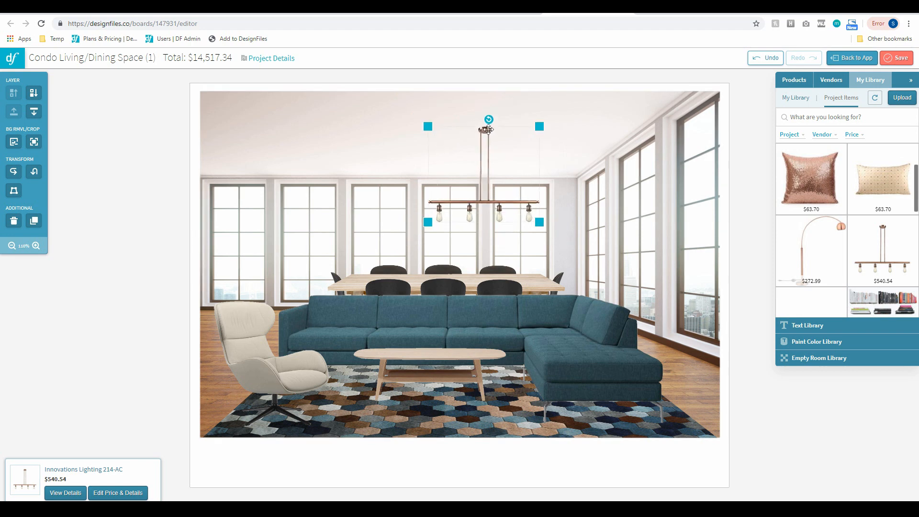
pyautogui.moveTo(486, 127); pyautogui.dragTo(497, 155)
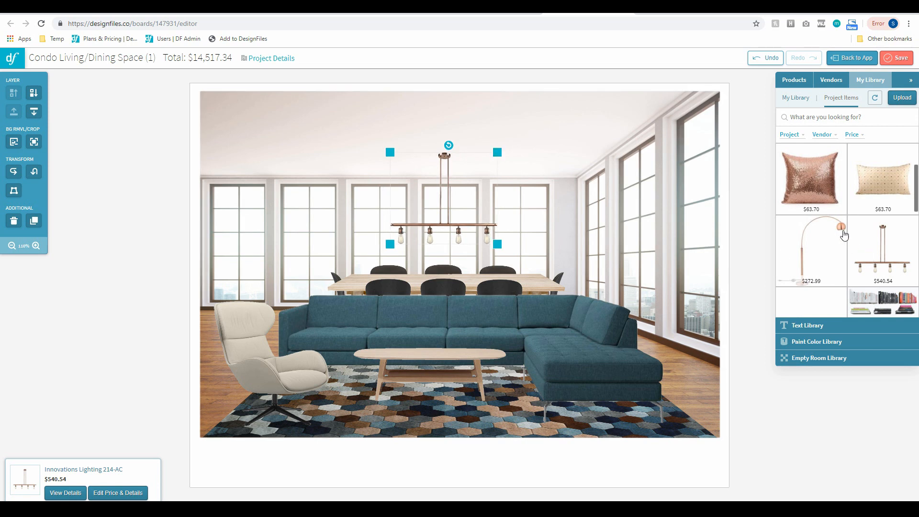
# Place the flipped Dion arched floor lamp two layers back behind the sofa's right end, then open Crop
pyautogui.moveTo(844, 235); pyautogui.dragTo(593, 290)
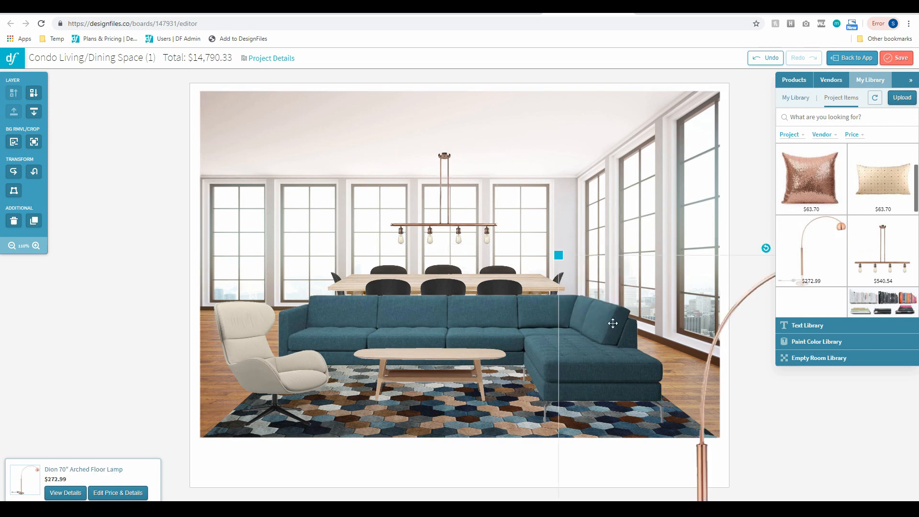
pyautogui.moveTo(709, 367); pyautogui.dragTo(399, 197)
pyautogui.moveTo(238, 85); pyautogui.dragTo(333, 181)
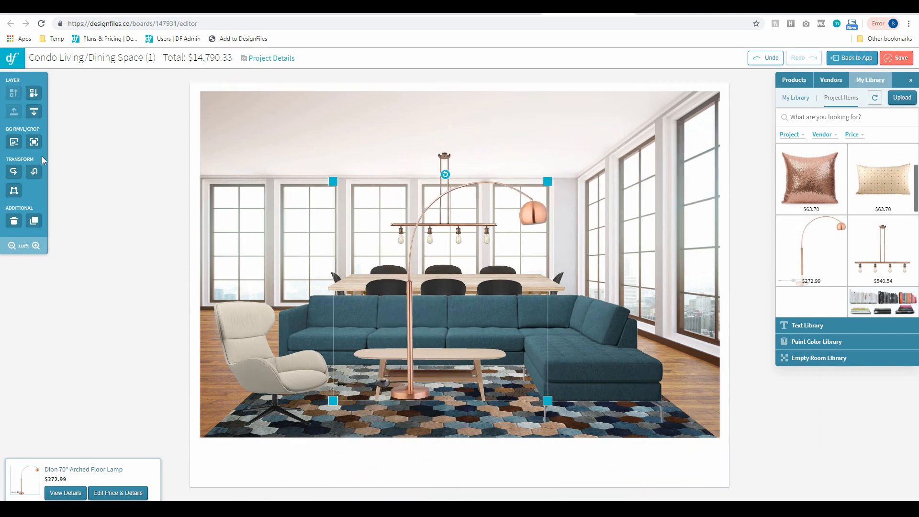
pyautogui.click(11, 173)
pyautogui.moveTo(470, 391); pyautogui.dragTo(660, 403)
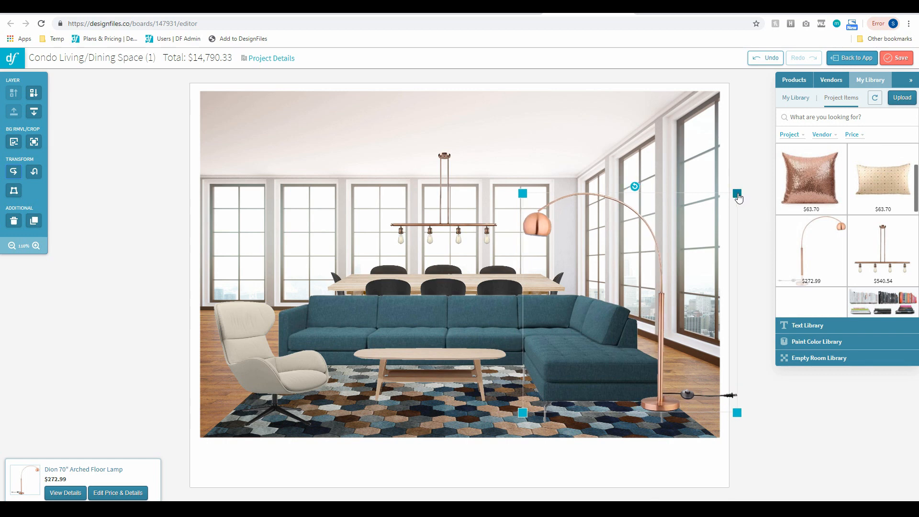
pyautogui.moveTo(737, 194); pyautogui.dragTo(735, 198)
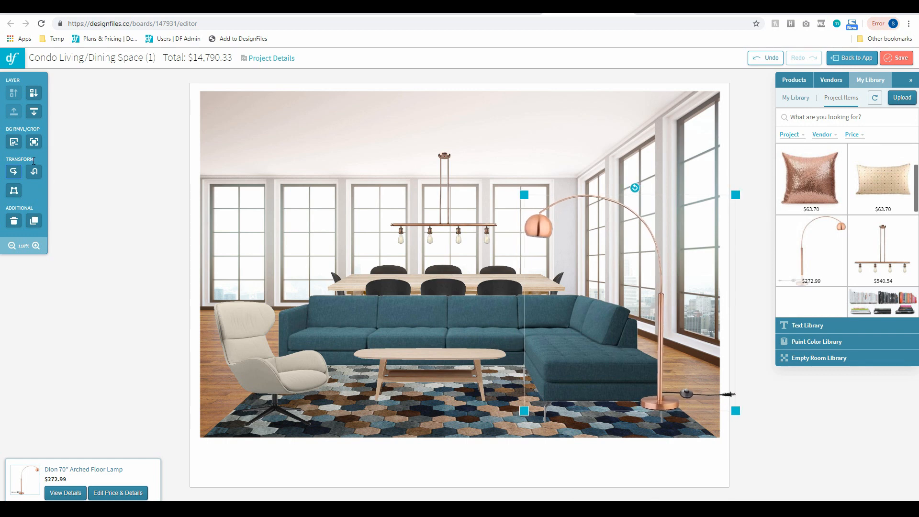
pyautogui.click(34, 96)
pyautogui.click(35, 96)
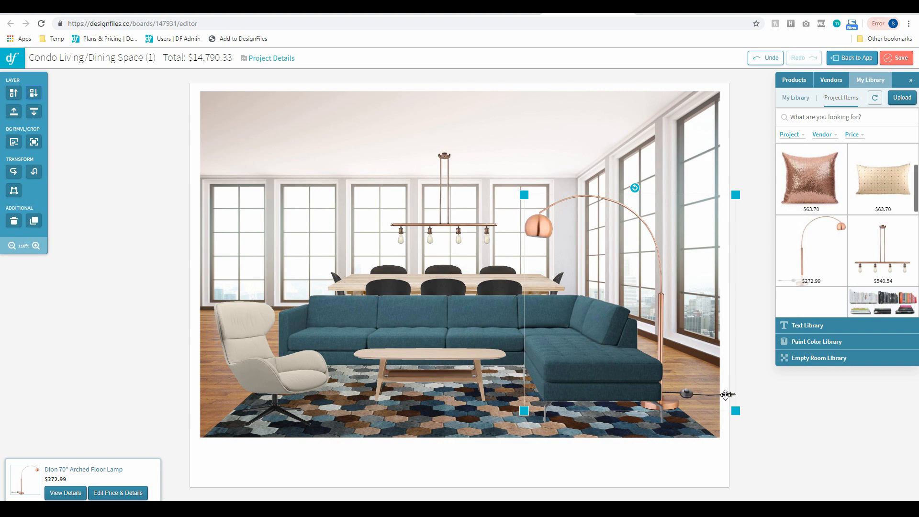
pyautogui.click(33, 142)
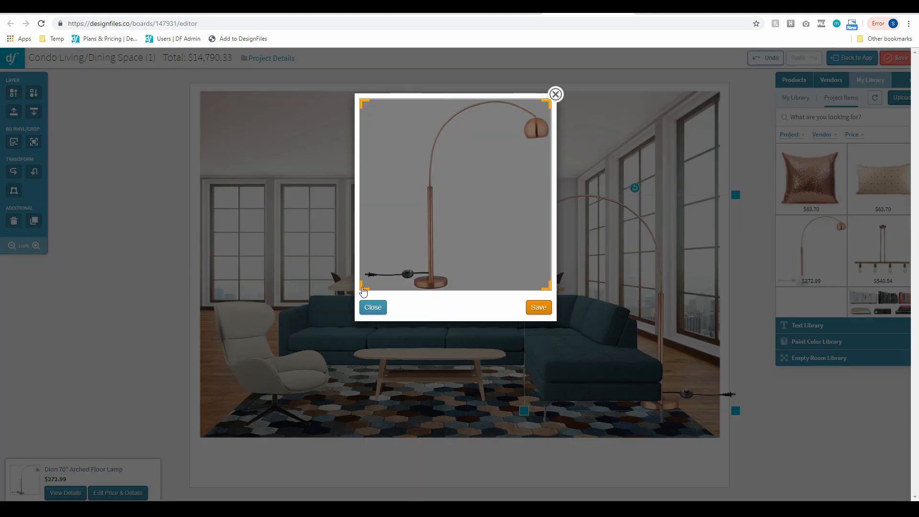
# Crop the lamp's cord and fine-tune its size and position, then add the copper pillow to the board
pyautogui.moveTo(363, 290); pyautogui.dragTo(377, 290)
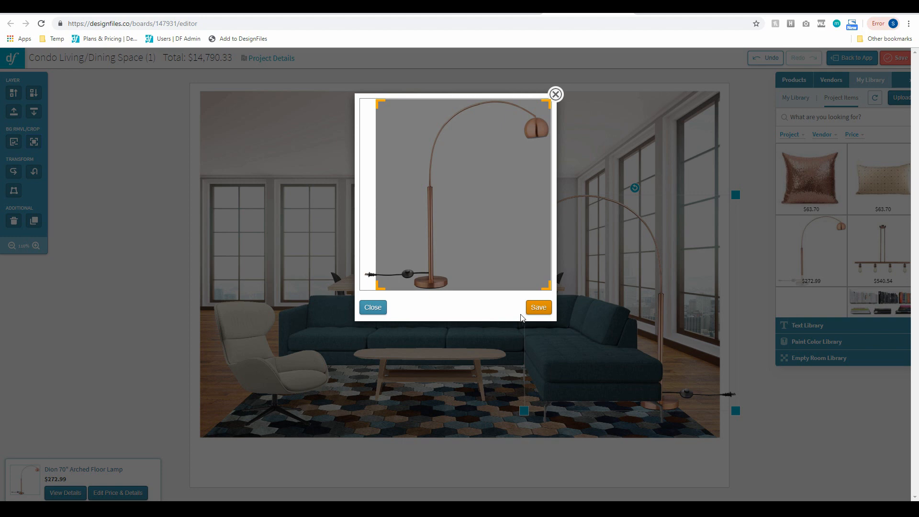
pyautogui.click(538, 308)
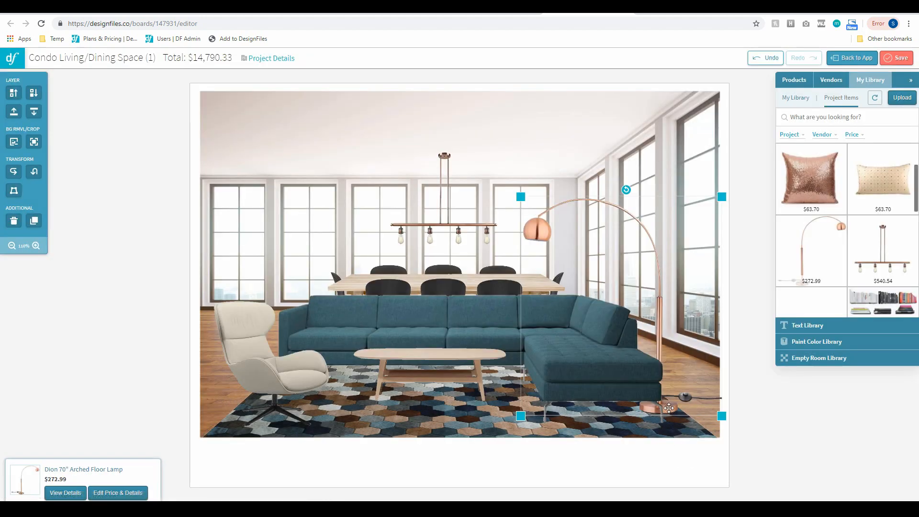
pyautogui.moveTo(687, 398); pyautogui.dragTo(685, 398)
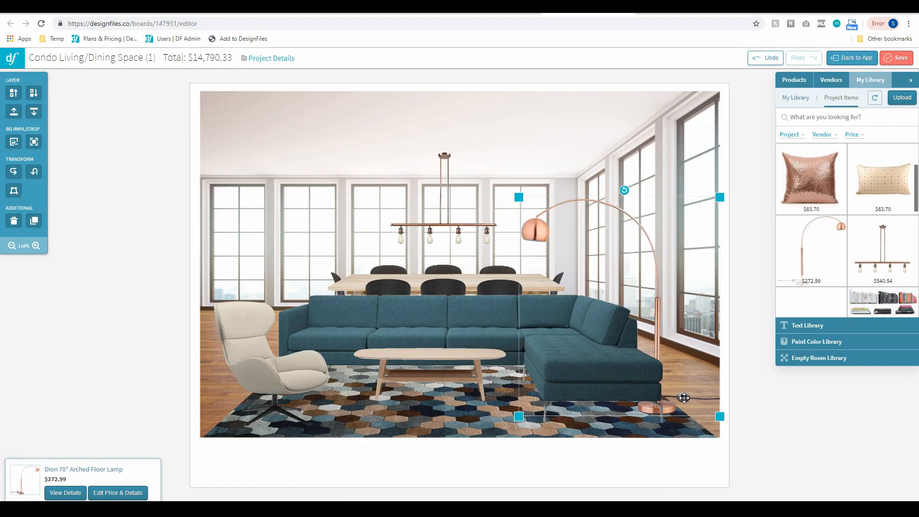
pyautogui.moveTo(720, 197); pyautogui.dragTo(716, 200)
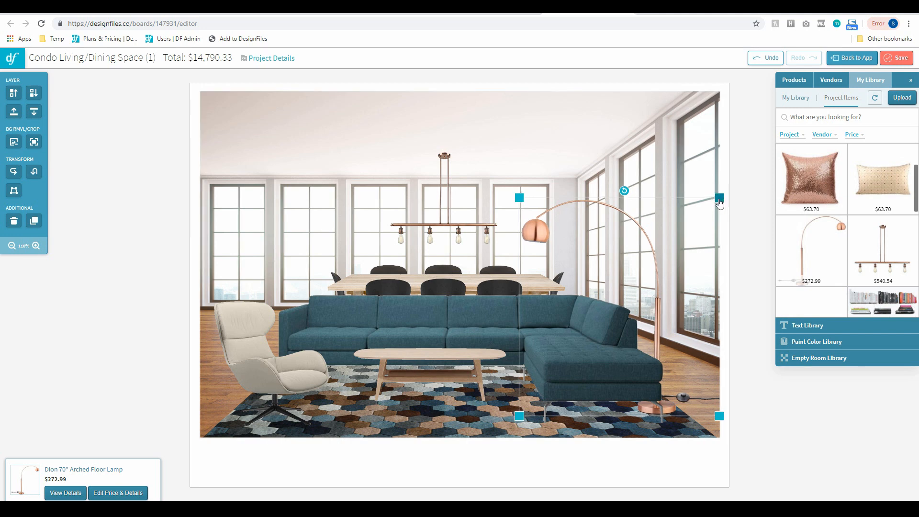
pyautogui.moveTo(656, 310); pyautogui.dragTo(659, 310)
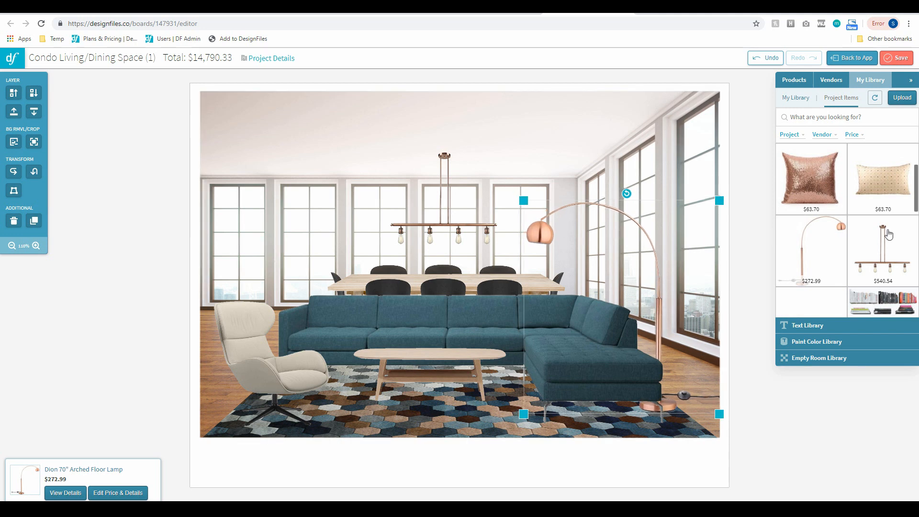
pyautogui.moveTo(814, 181); pyautogui.dragTo(427, 253)
pyautogui.moveTo(488, 352); pyautogui.dragTo(392, 383)
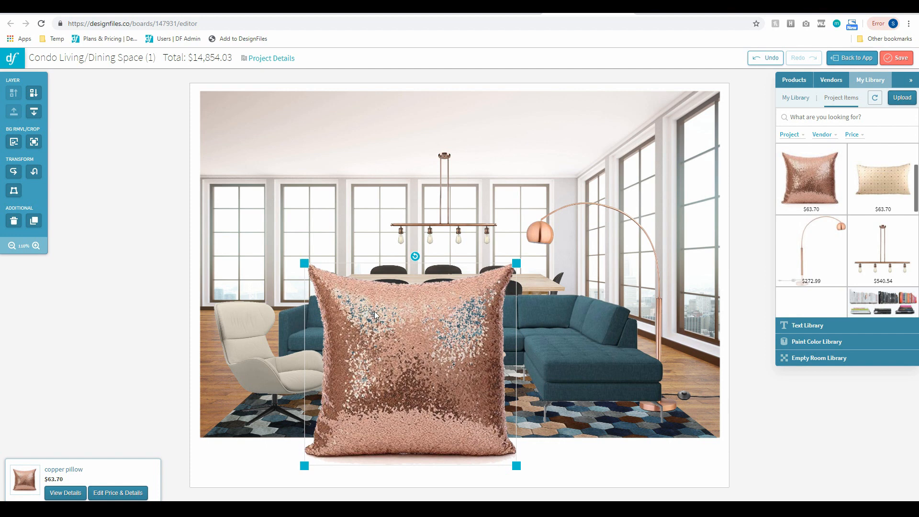
# Remove the copper pillow's background using a lower color range
pyautogui.click(14, 142)
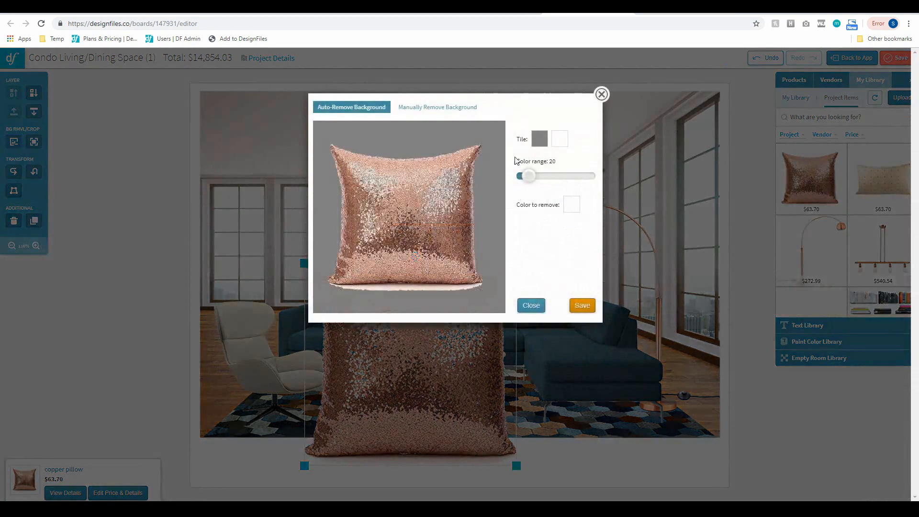
pyautogui.moveTo(529, 179); pyautogui.dragTo(526, 177)
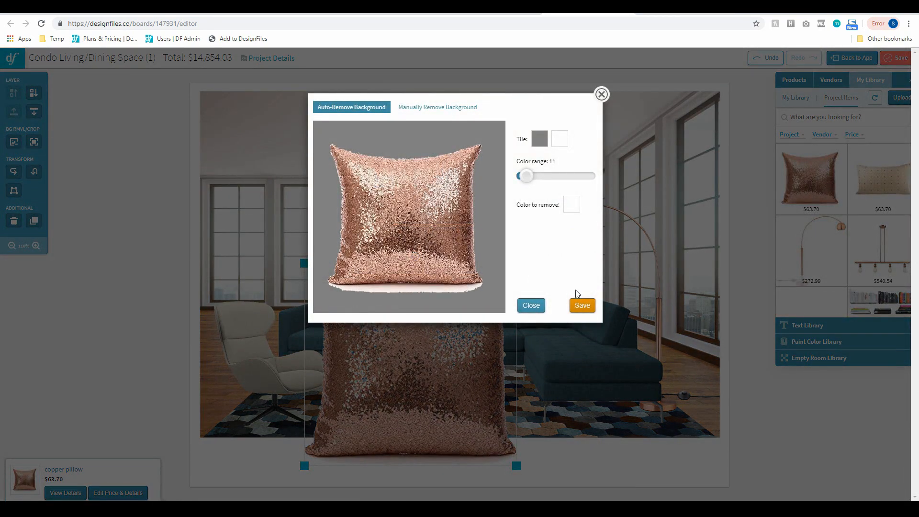
pyautogui.click(581, 304)
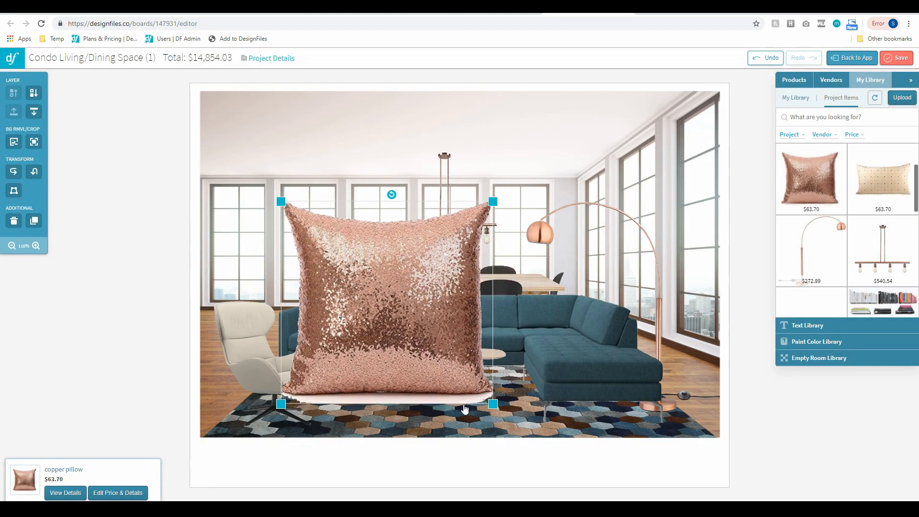
# Crop off the pillow's bottom edge, then shrink it onto the sofa's left end
pyautogui.click(33, 141)
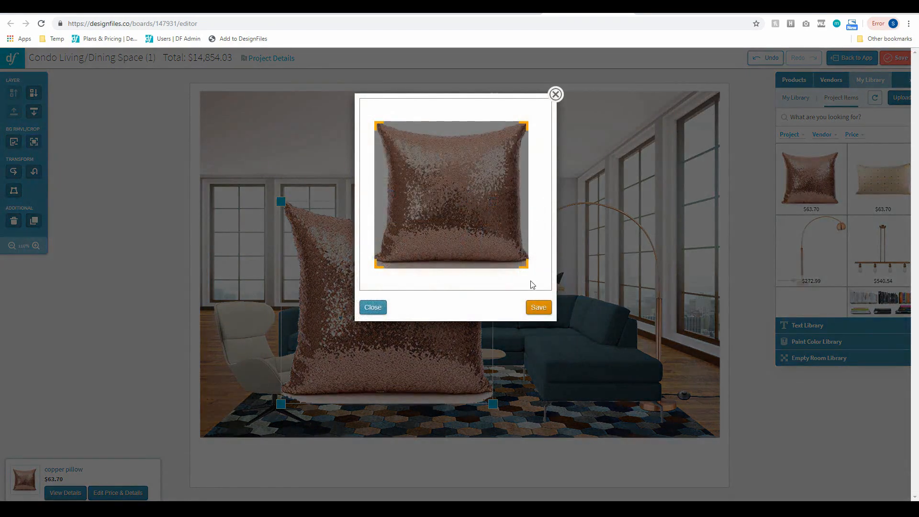
pyautogui.moveTo(528, 271); pyautogui.dragTo(528, 262)
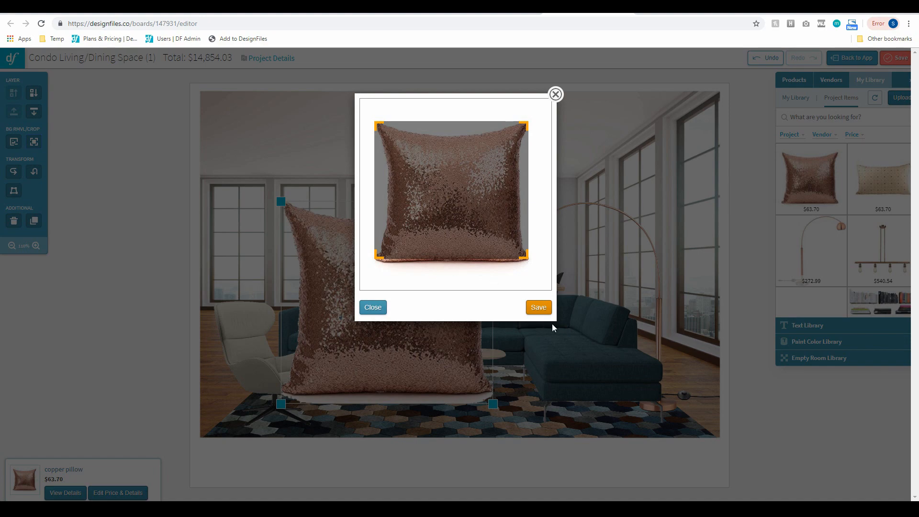
pyautogui.click(539, 308)
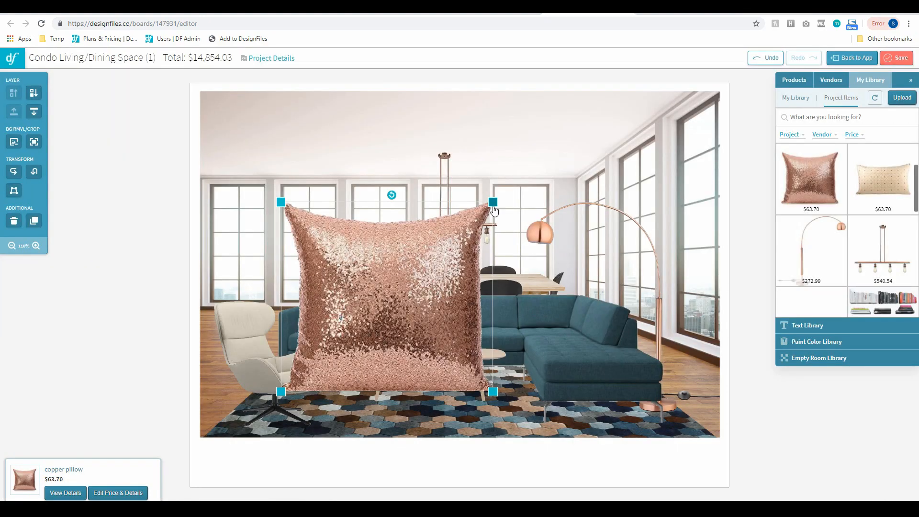
pyautogui.moveTo(493, 201); pyautogui.dragTo(416, 271)
pyautogui.moveTo(386, 304); pyautogui.dragTo(333, 316)
pyautogui.moveTo(360, 285); pyautogui.dragTo(361, 293)
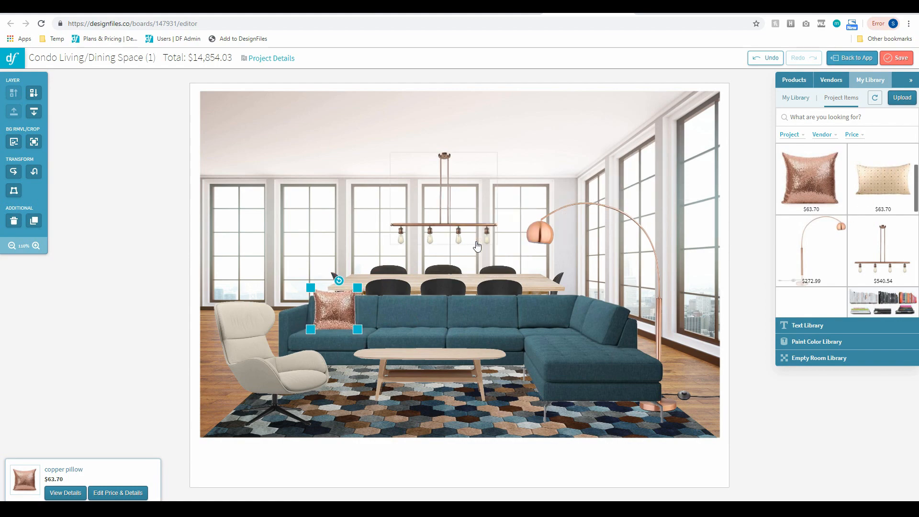
# Add the cream lumbar pillow to the board and remove its background with a lower color range
pyautogui.moveTo(552, 281); pyautogui.dragTo(415, 230)
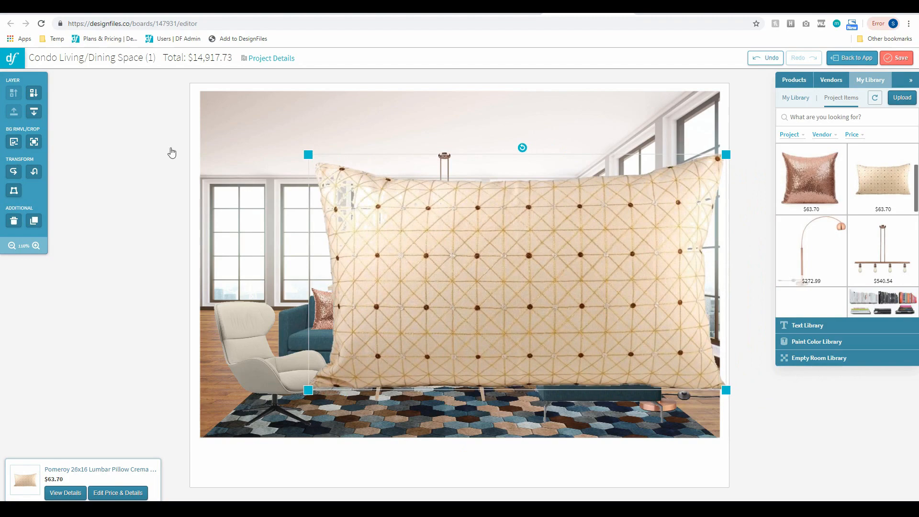
pyautogui.click(13, 143)
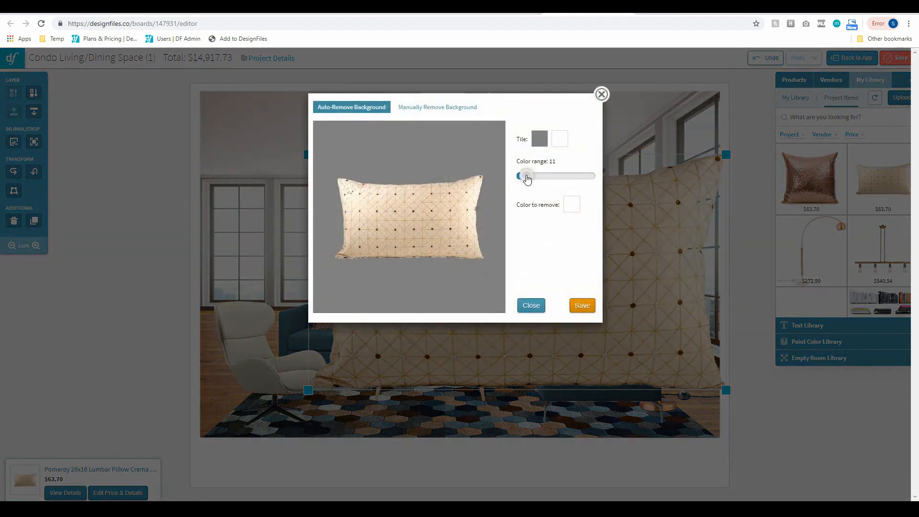
pyautogui.moveTo(527, 179); pyautogui.dragTo(525, 178)
pyautogui.click(584, 307)
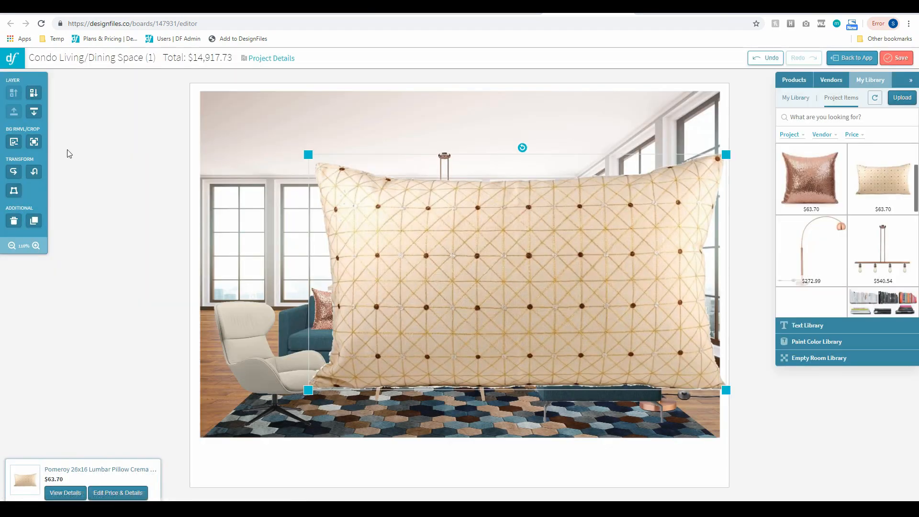
# Crop the lumbar pillow slightly, then shrink it and set it on the sofa
pyautogui.click(34, 143)
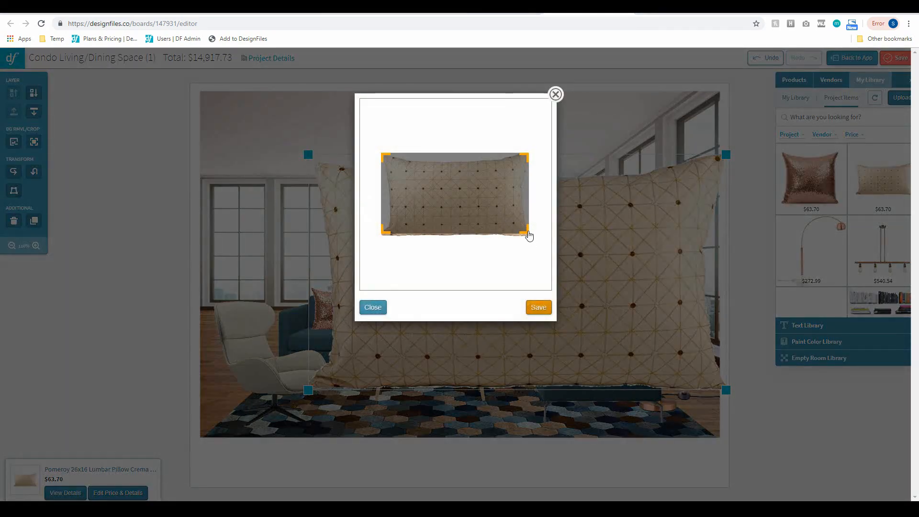
pyautogui.moveTo(530, 233); pyautogui.dragTo(533, 236)
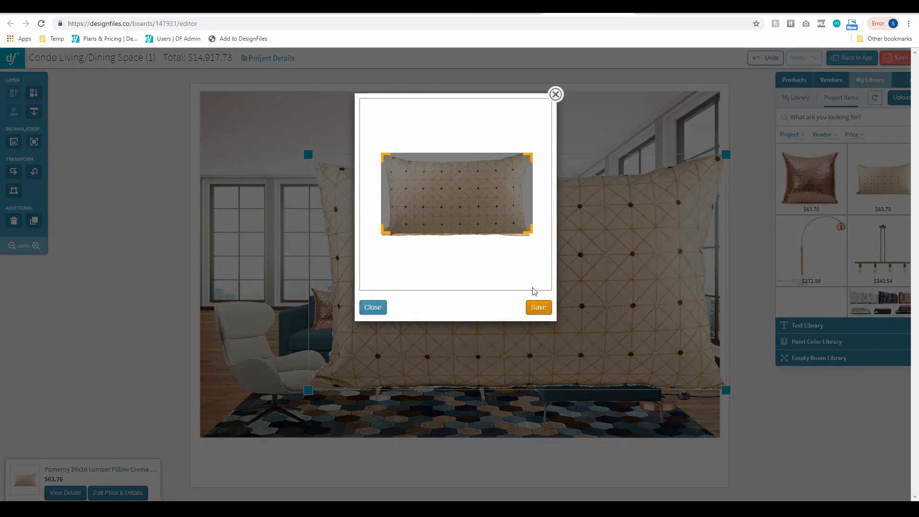
pyautogui.click(539, 308)
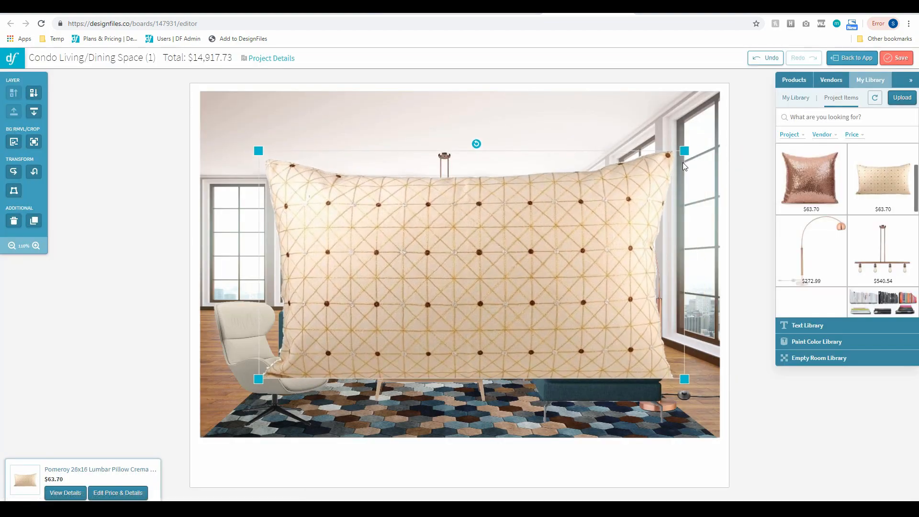
pyautogui.moveTo(685, 151); pyautogui.dragTo(375, 308)
# Add the white hydrangea vase and shrink it onto the coffee table
pyautogui.scroll(3, 847, 254)
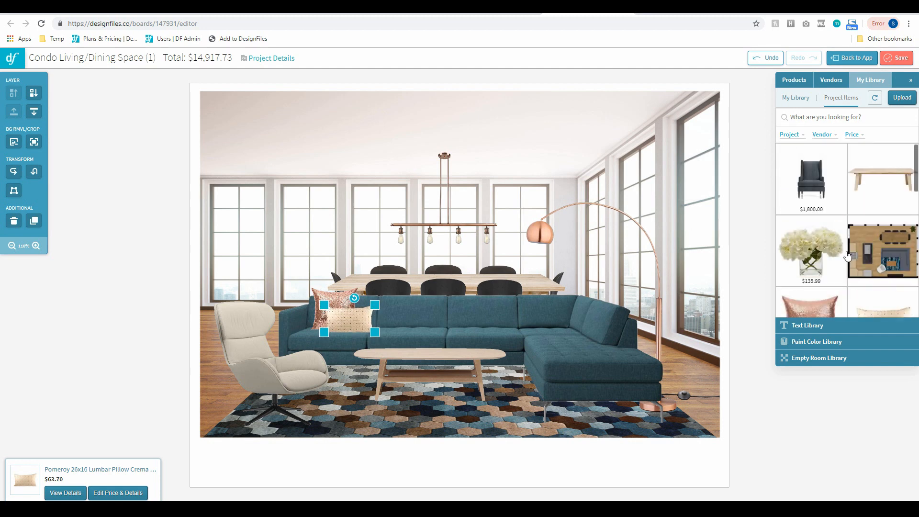
pyautogui.moveTo(823, 245); pyautogui.dragTo(561, 254)
pyautogui.moveTo(509, 298); pyautogui.dragTo(509, 298)
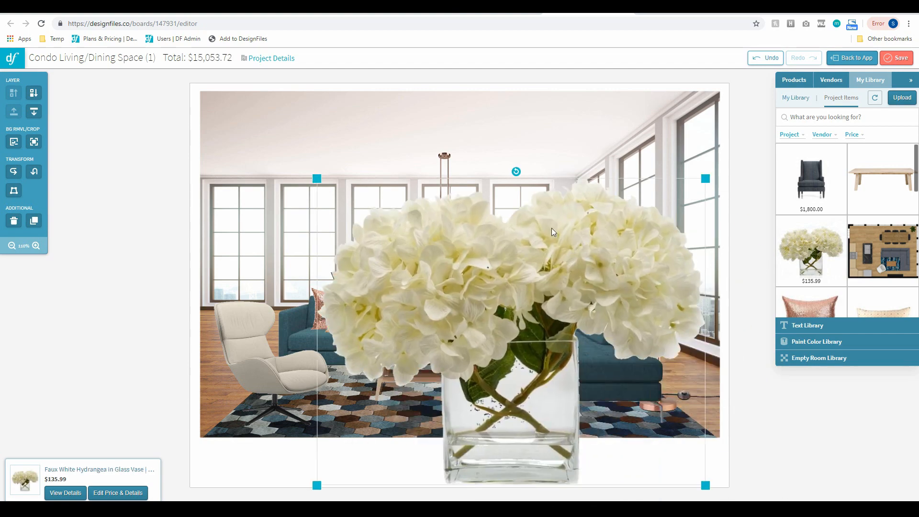
pyautogui.moveTo(708, 184); pyautogui.dragTo(409, 332)
# Add the house plant, shrink it, and layer it just behind the sofa
pyautogui.scroll(-6, 882, 258)
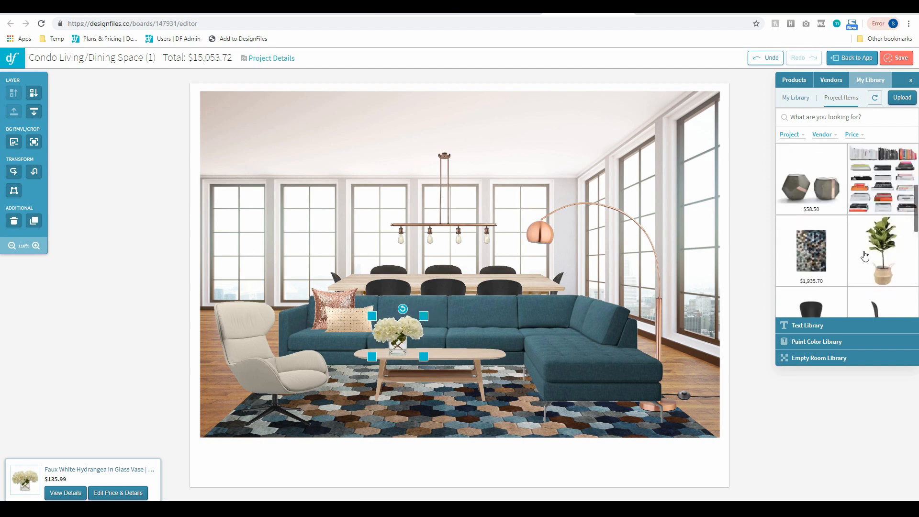
pyautogui.moveTo(881, 205); pyautogui.dragTo(609, 255)
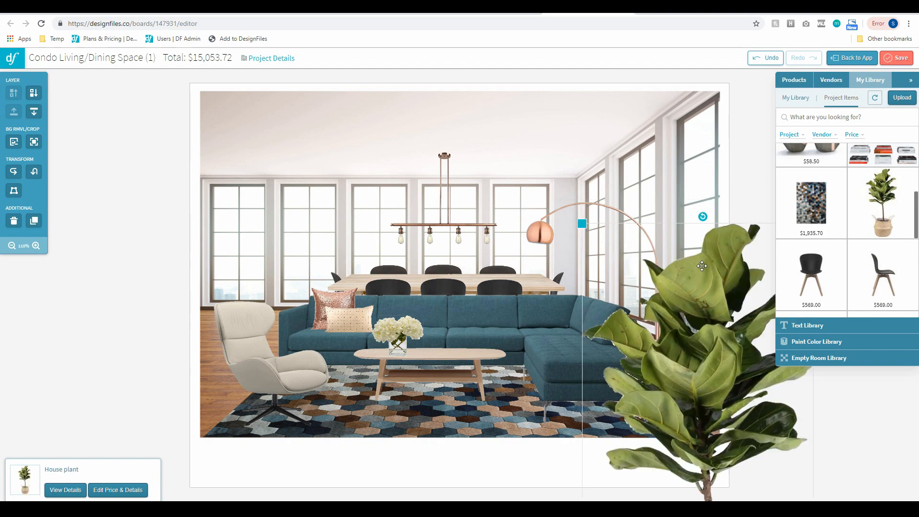
pyautogui.moveTo(701, 287); pyautogui.dragTo(579, 195)
pyautogui.moveTo(690, 129); pyautogui.dragTo(603, 322)
pyautogui.moveTo(575, 352); pyautogui.dragTo(577, 252)
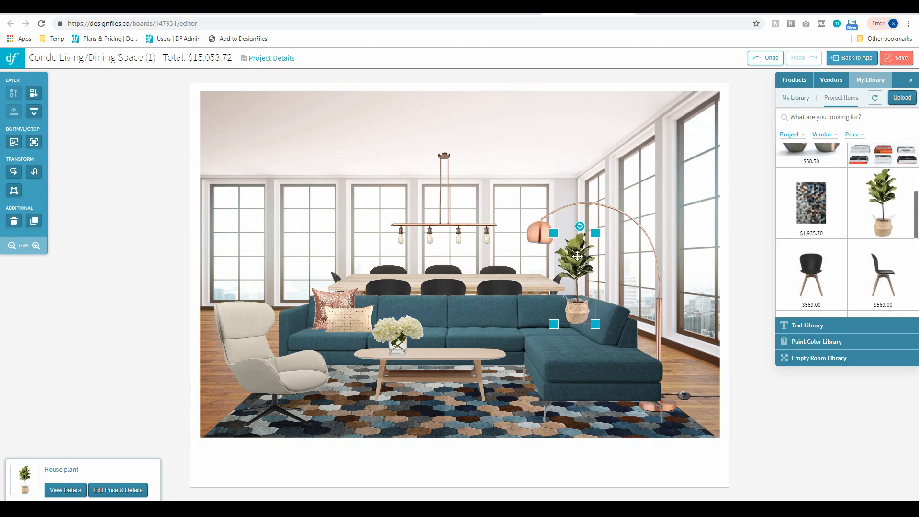
pyautogui.click(37, 112)
pyautogui.click(15, 96)
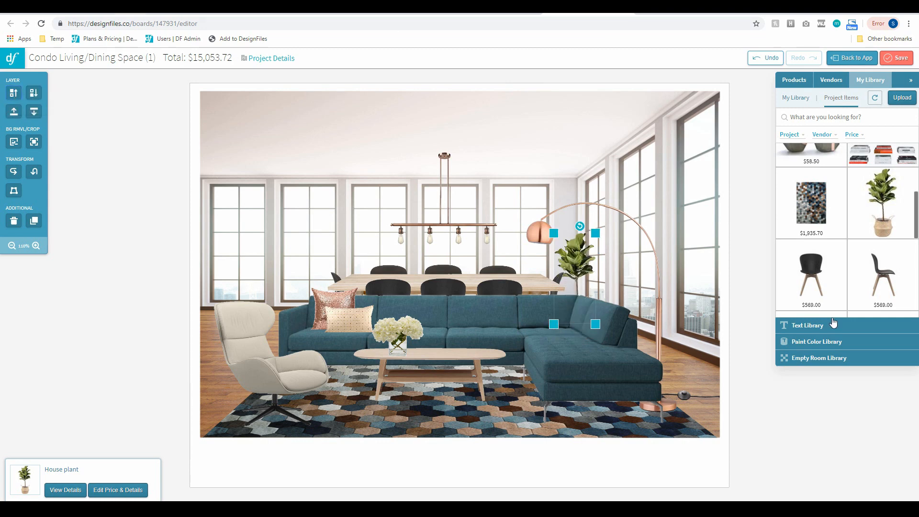
# Bring the coffee table books image into the room and shrink it
pyautogui.scroll(-3, 888, 227)
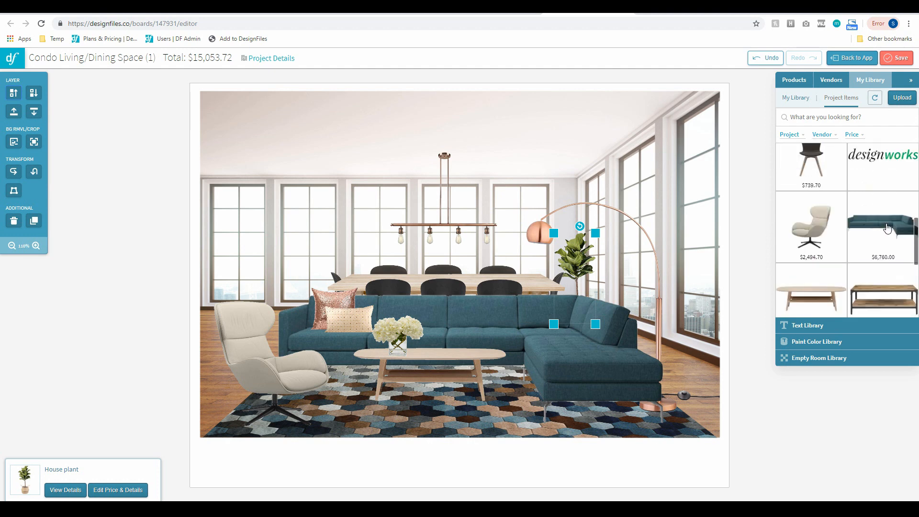
pyautogui.scroll(-2, 888, 227)
pyautogui.scroll(5, 888, 227)
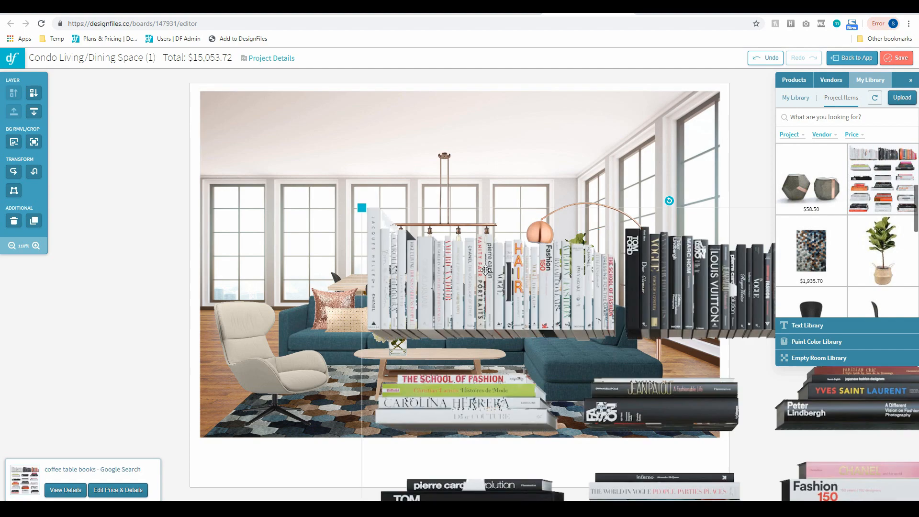
pyautogui.moveTo(485, 270); pyautogui.dragTo(383, 187)
pyautogui.moveTo(260, 126); pyautogui.dragTo(433, 326)
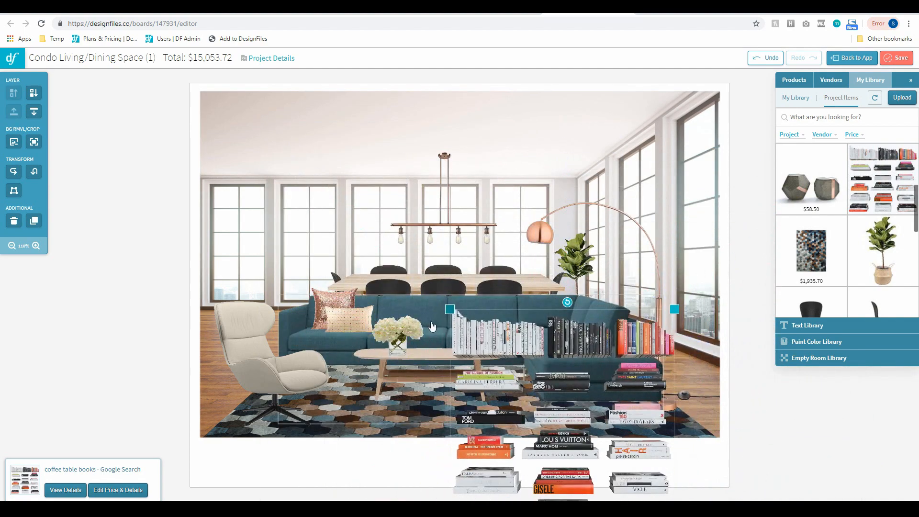
pyautogui.moveTo(488, 350); pyautogui.dragTo(381, 159)
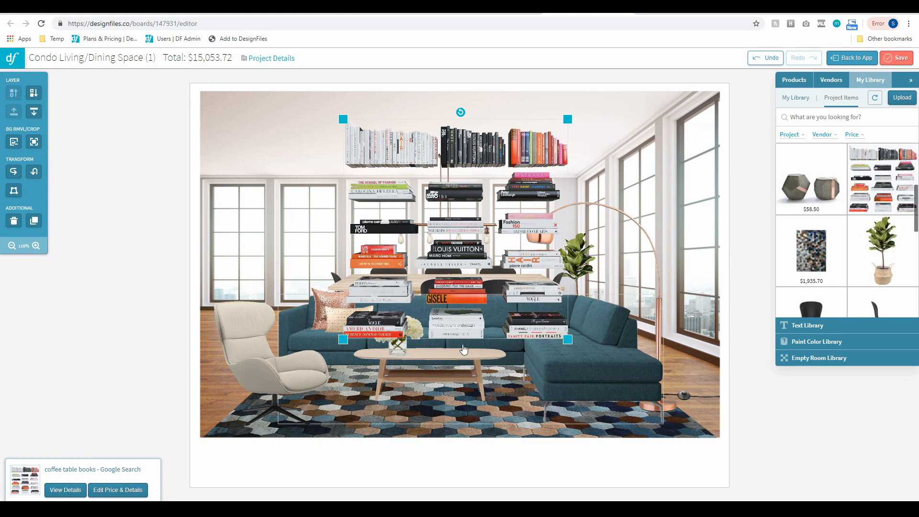
# Crop the books image to a single stack and place it on the coffee table
pyautogui.click(34, 142)
pyautogui.moveTo(374, 110); pyautogui.dragTo(422, 205)
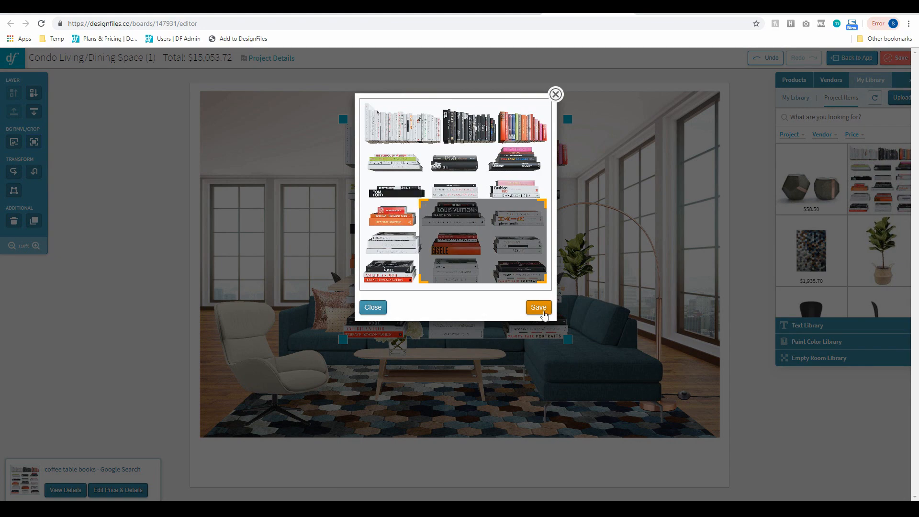
pyautogui.moveTo(543, 284); pyautogui.dragTo(487, 231)
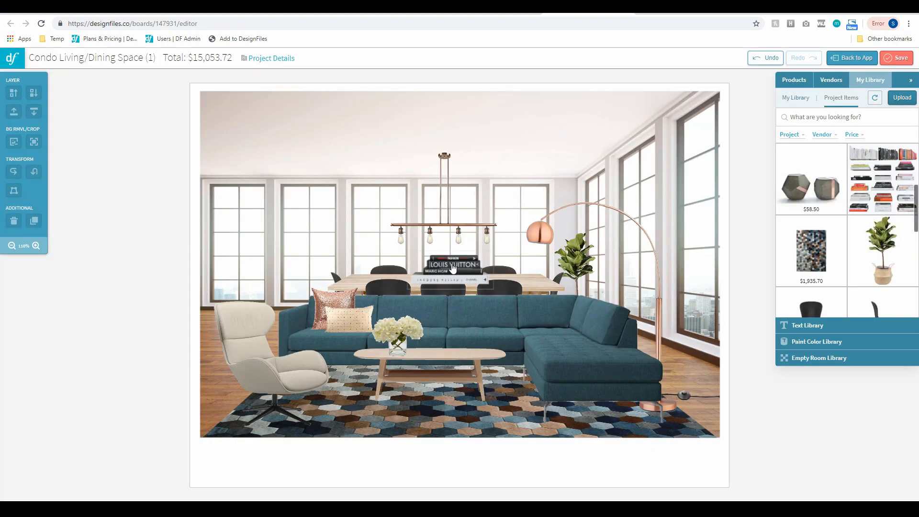
pyautogui.moveTo(453, 267); pyautogui.dragTo(464, 344)
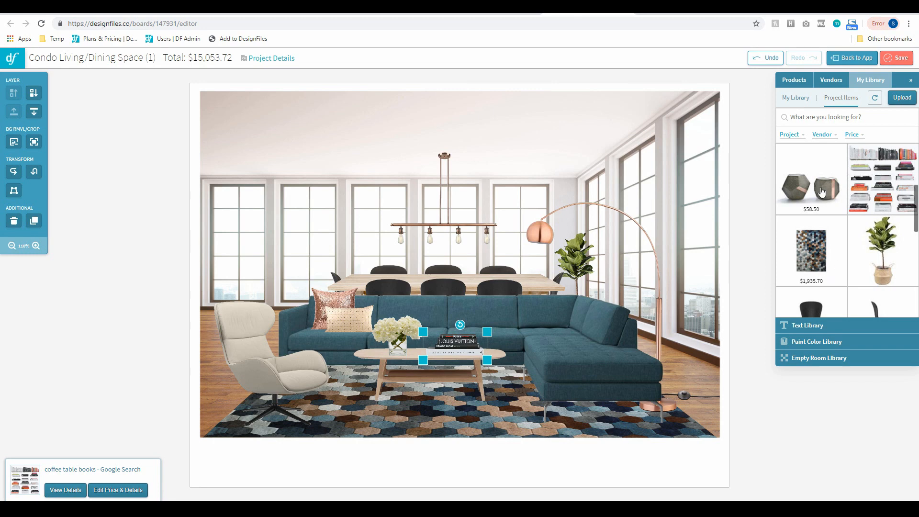
pyautogui.click(797, 187)
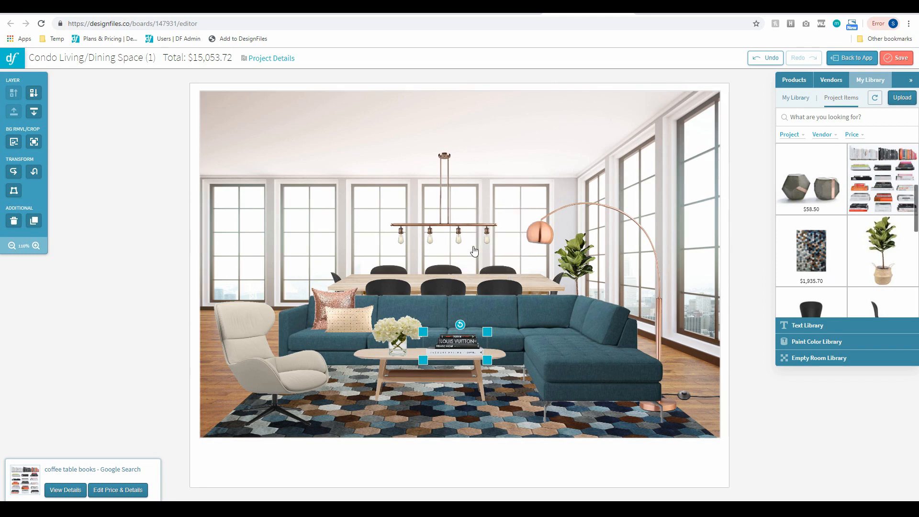
# Manually remove the planters' background by tracing an outline around the left copper sculpture
pyautogui.moveTo(593, 253); pyautogui.dragTo(401, 252)
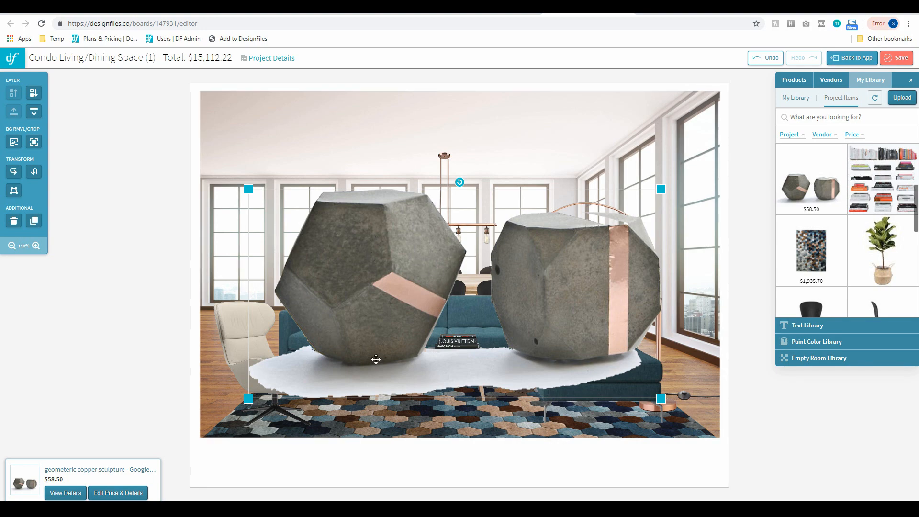
pyautogui.click(13, 142)
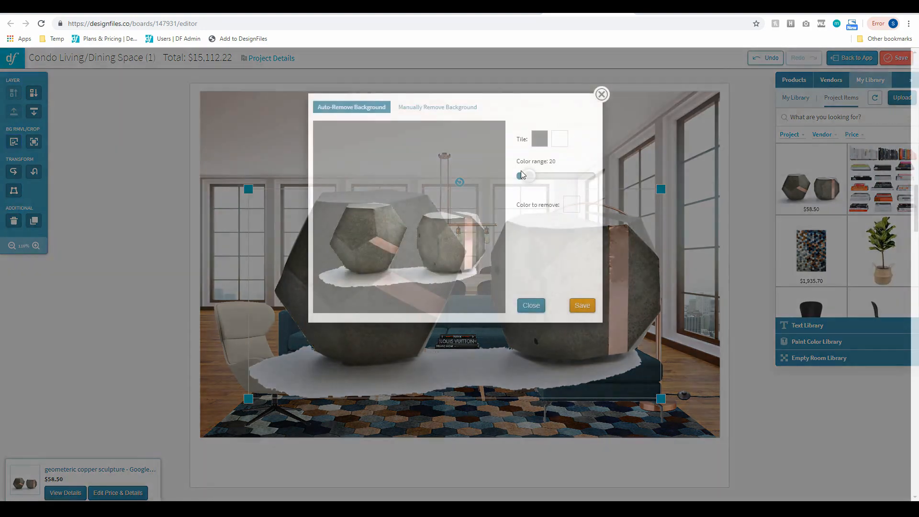
pyautogui.click(426, 108)
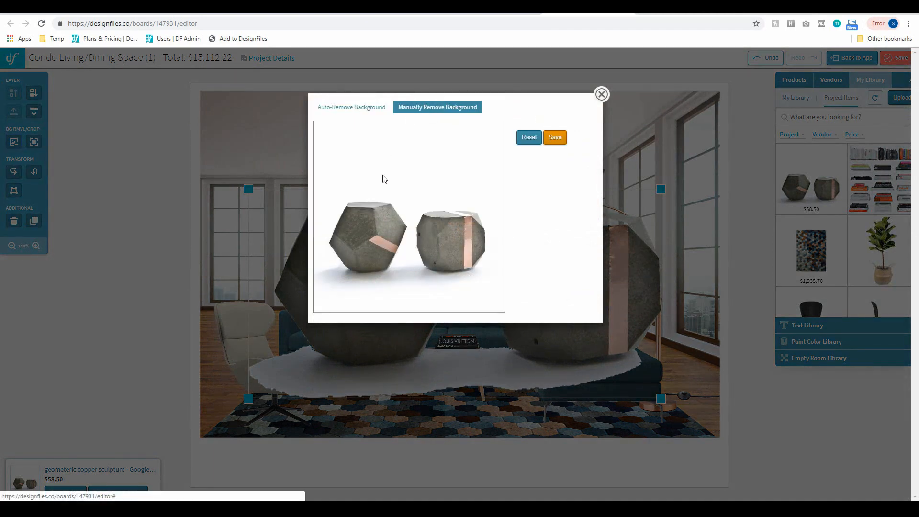
pyautogui.click(390, 205)
pyautogui.click(376, 202)
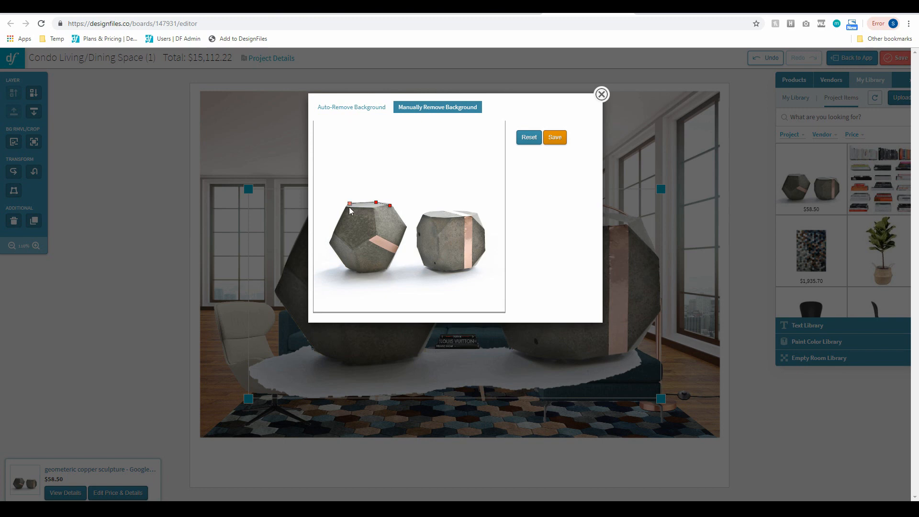
pyautogui.click(335, 234)
pyautogui.click(385, 268)
pyautogui.click(394, 254)
pyautogui.click(399, 244)
pyautogui.click(405, 225)
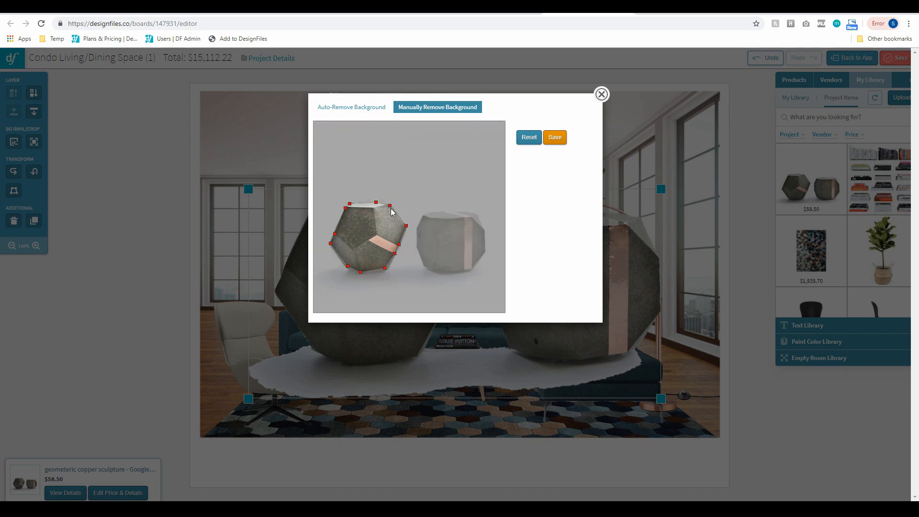
pyautogui.moveTo(390, 206)
pyautogui.mouseDown()
pyautogui.moveTo(403, 179)
pyautogui.moveTo(389, 204)
pyautogui.mouseUp()
pyautogui.click(554, 138)
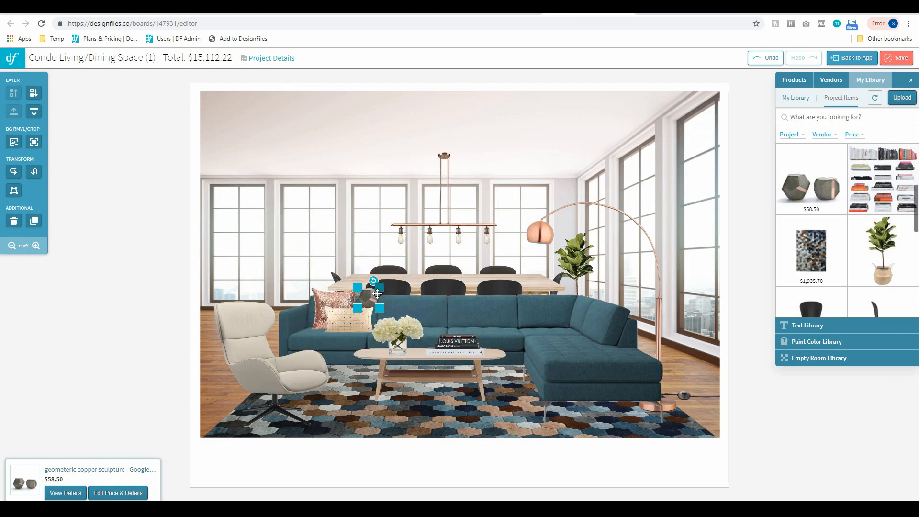
# Place the left copper sculpture cut-out on the coffee table
pyautogui.moveTo(378, 294)
pyautogui.mouseDown()
pyautogui.moveTo(425, 350)
pyautogui.moveTo(416, 346)
pyautogui.moveTo(423, 341)
pyautogui.mouseUp()
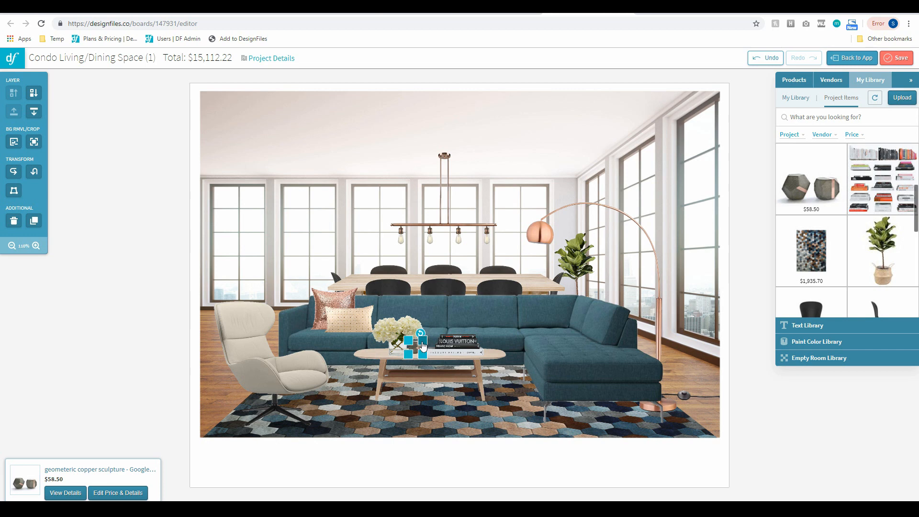
pyautogui.click(390, 333)
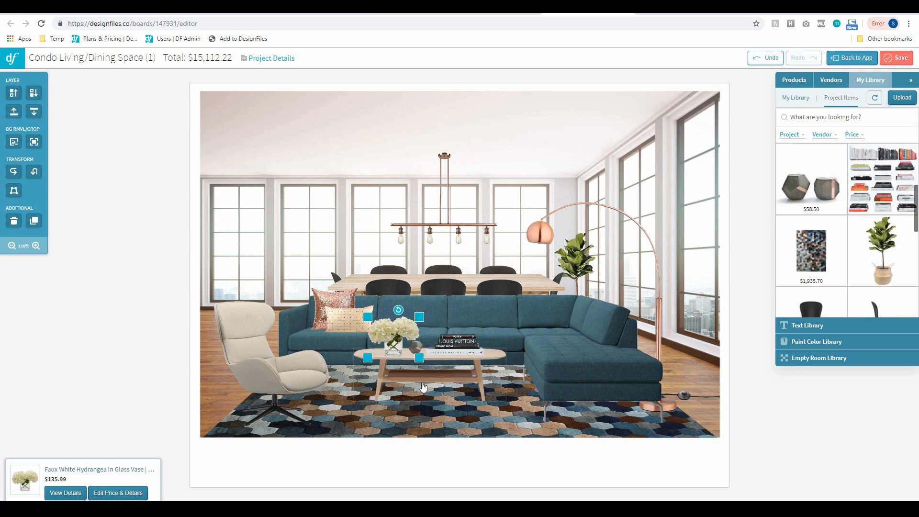
pyautogui.click(431, 455)
pyautogui.click(415, 345)
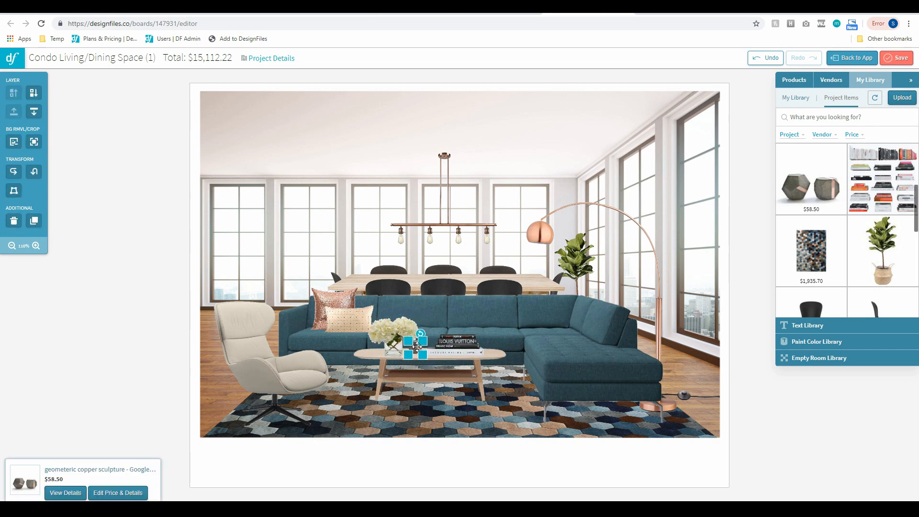
pyautogui.moveTo(416, 347); pyautogui.dragTo(418, 348)
# Duplicate the sculpture, reset and trace the right sculpture, and place it on the books
pyautogui.click(36, 221)
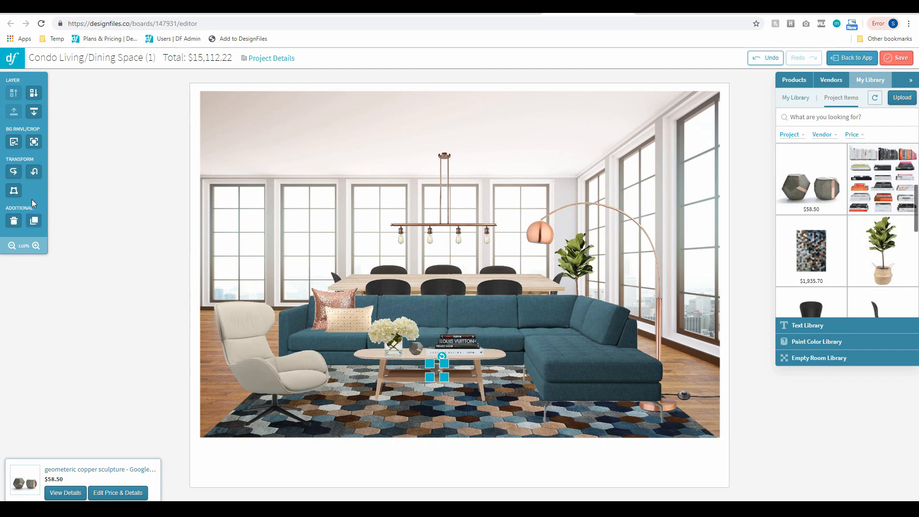
pyautogui.click(15, 142)
pyautogui.click(530, 138)
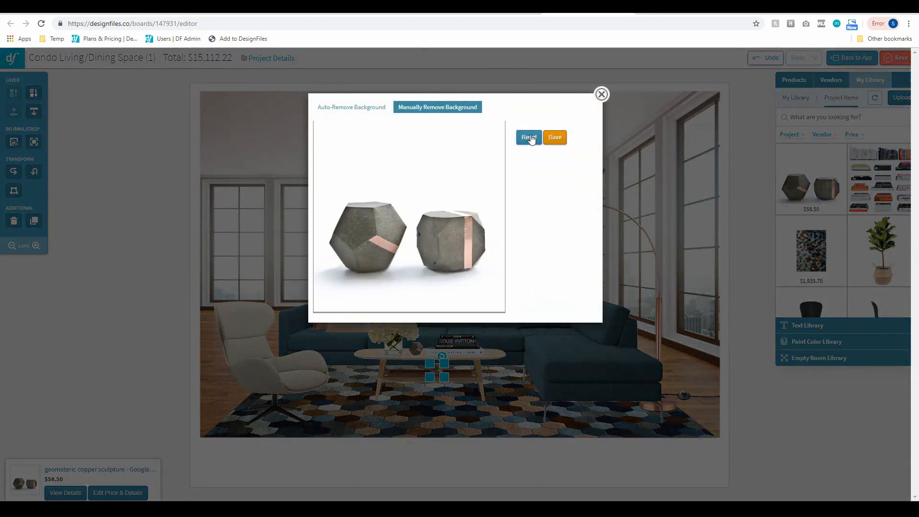
pyautogui.click(476, 214)
pyautogui.click(466, 212)
pyautogui.click(470, 266)
pyautogui.click(484, 249)
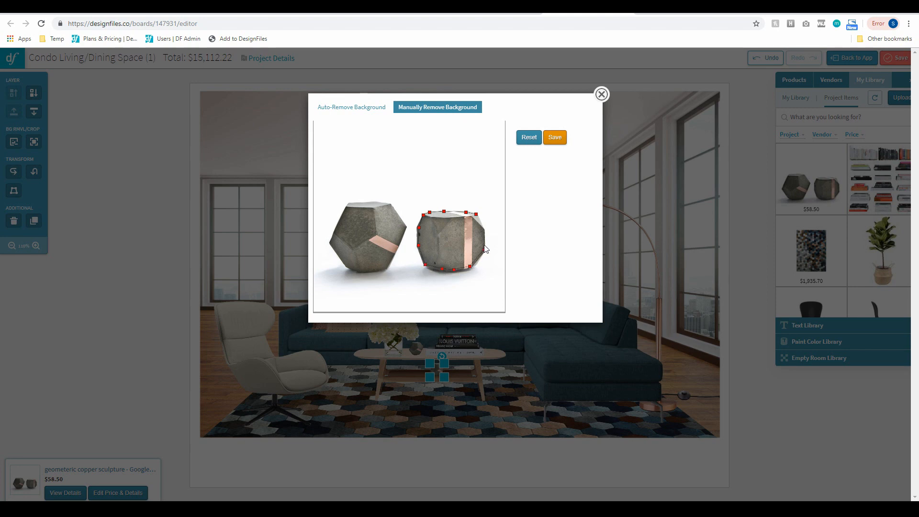
pyautogui.click(478, 216)
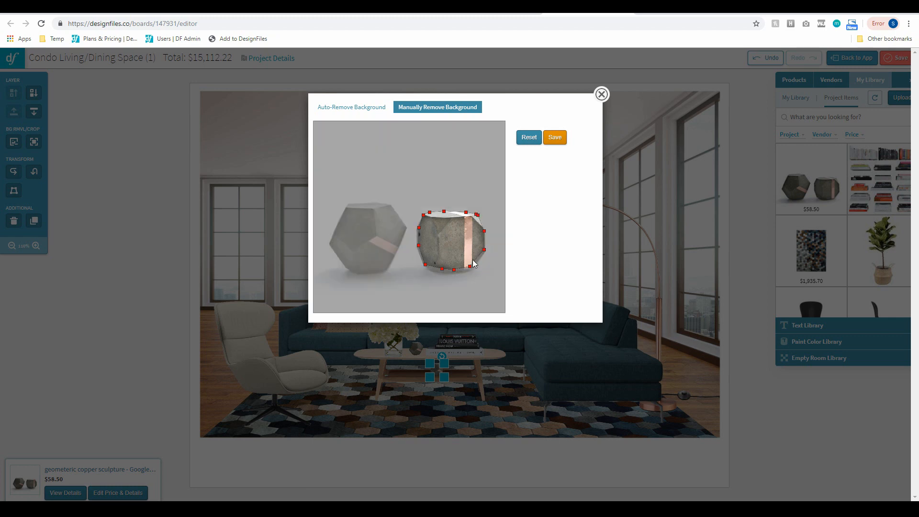
pyautogui.moveTo(467, 213)
pyautogui.mouseDown()
pyautogui.moveTo(466, 180)
pyautogui.moveTo(466, 212)
pyautogui.mouseUp()
pyautogui.click(556, 138)
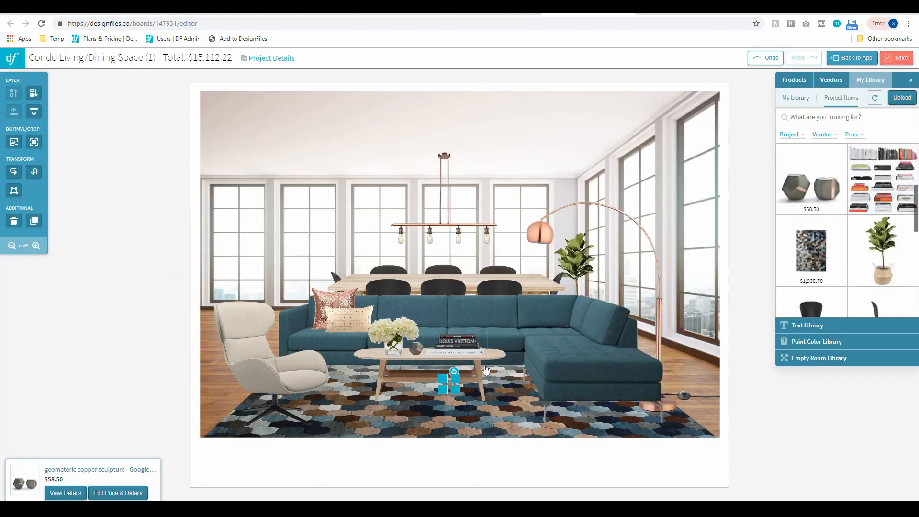
pyautogui.moveTo(449, 383); pyautogui.dragTo(458, 330)
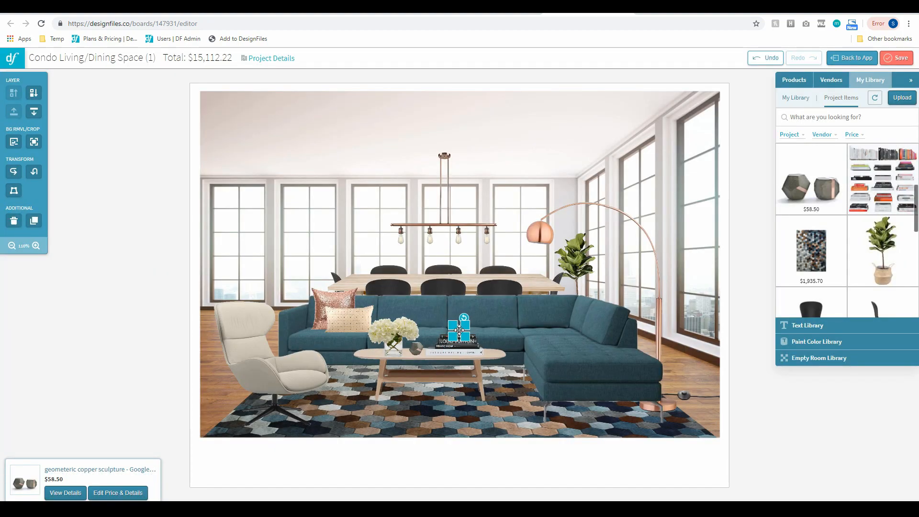
pyautogui.click(758, 405)
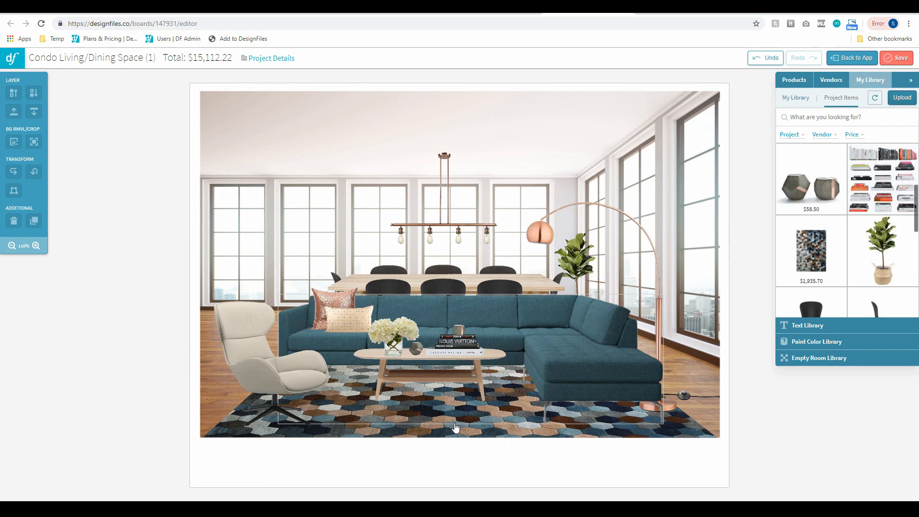
# Switch to the Richardson Project board and browse the Benjamin Moore paint colours
pyautogui.click(813, 343)
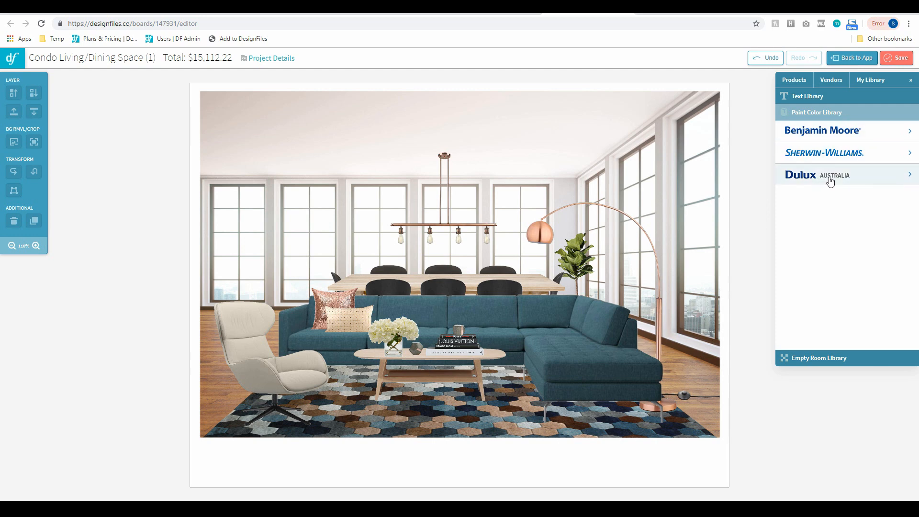
pyautogui.click(484, 13)
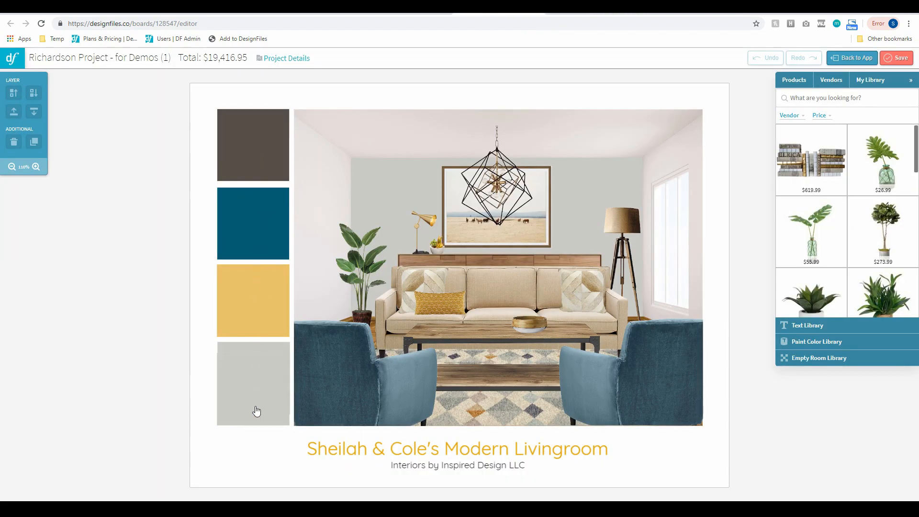
pyautogui.click(791, 342)
pyautogui.click(822, 128)
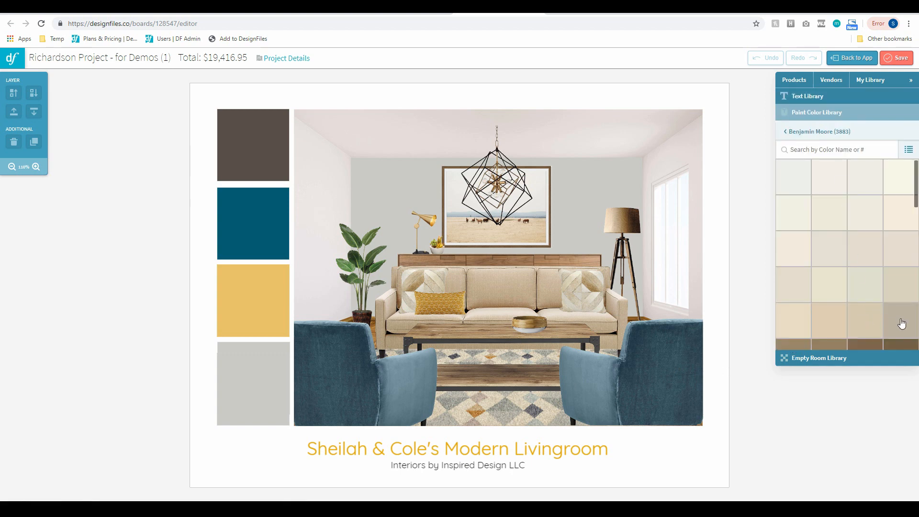
# Try the Pashmina swatch on the board, delete it, and adjust the grey wall image
pyautogui.moveTo(899, 322)
pyautogui.mouseDown()
pyautogui.moveTo(688, 280)
pyautogui.moveTo(467, 299)
pyautogui.mouseUp()
pyautogui.moveTo(507, 348); pyautogui.dragTo(454, 259)
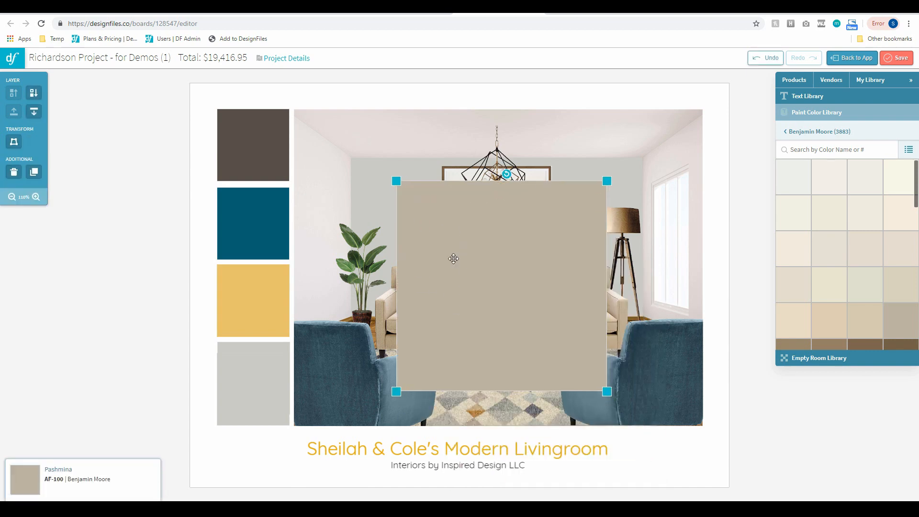
pyautogui.moveTo(607, 181); pyautogui.dragTo(535, 257)
pyautogui.moveTo(503, 288); pyautogui.dragTo(328, 281)
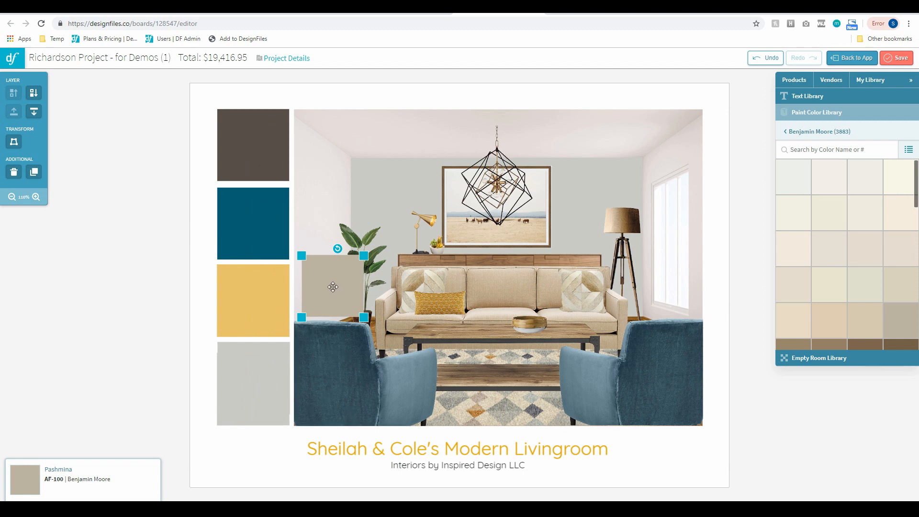
pyautogui.moveTo(336, 289); pyautogui.dragTo(355, 320)
pyautogui.press('Delete')
pyautogui.click(382, 190)
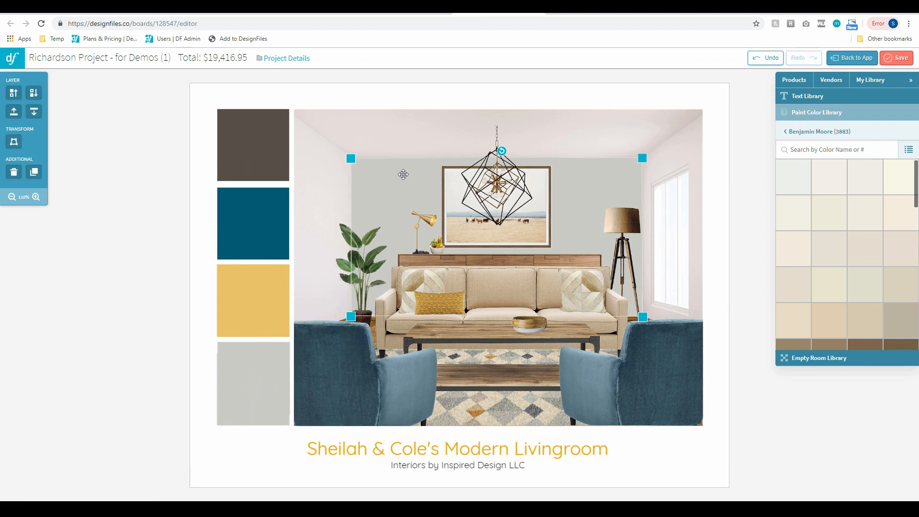
pyautogui.moveTo(378, 198)
pyautogui.mouseDown()
pyautogui.moveTo(391, 156)
pyautogui.moveTo(440, 107)
pyautogui.moveTo(383, 201)
pyautogui.moveTo(375, 188)
pyautogui.mouseUp()
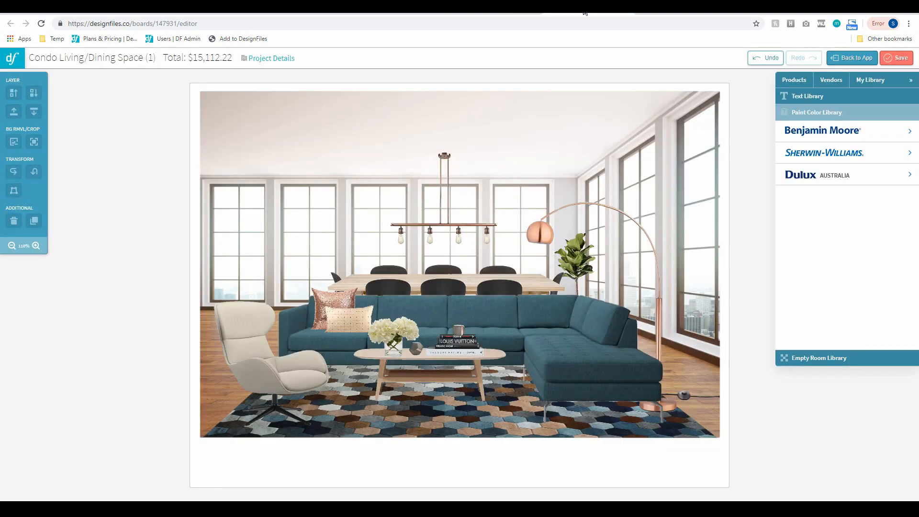
# Save the Condo Living/Dining board and review its $19,152.12 product list on the project page
pyautogui.click(899, 61)
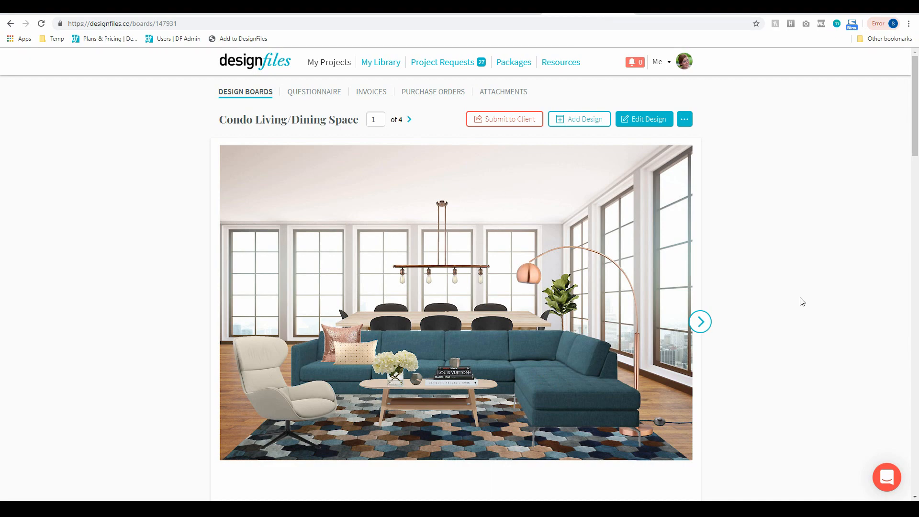
pyautogui.scroll(-10, 802, 302)
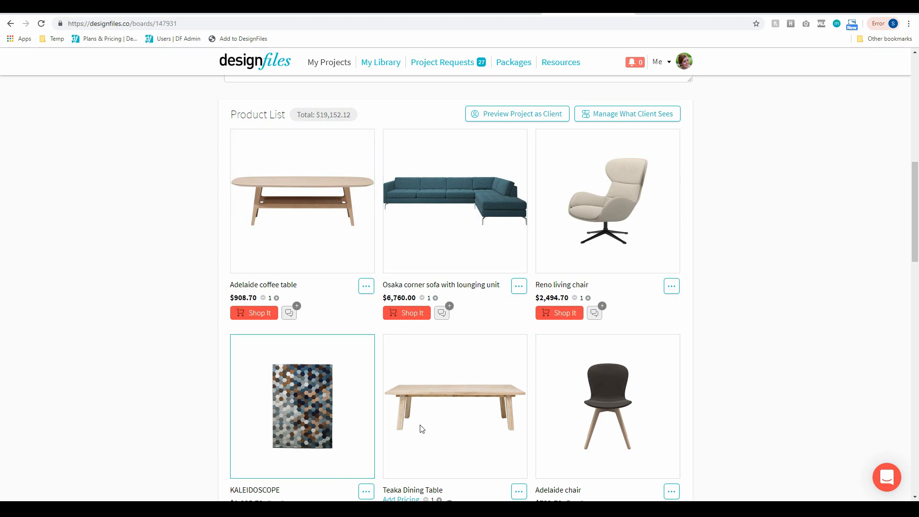
pyautogui.scroll(10, 632, 373)
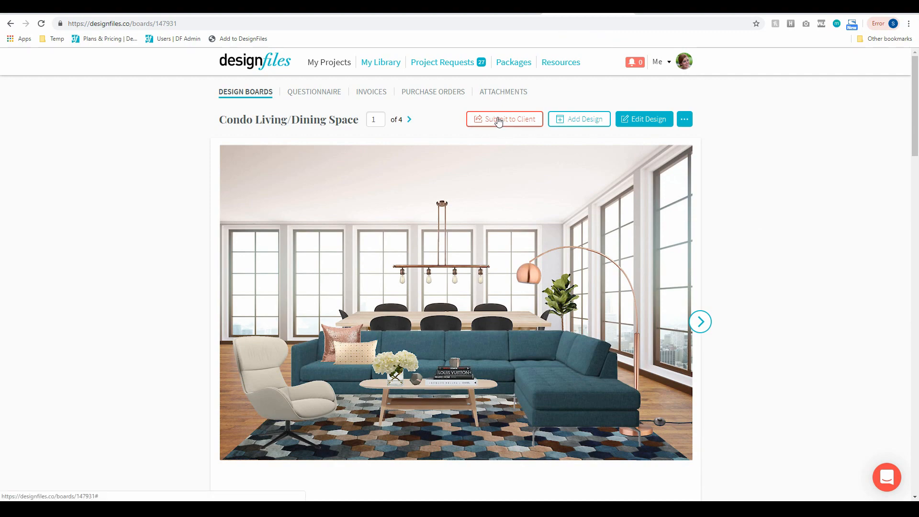
pyautogui.click(499, 119)
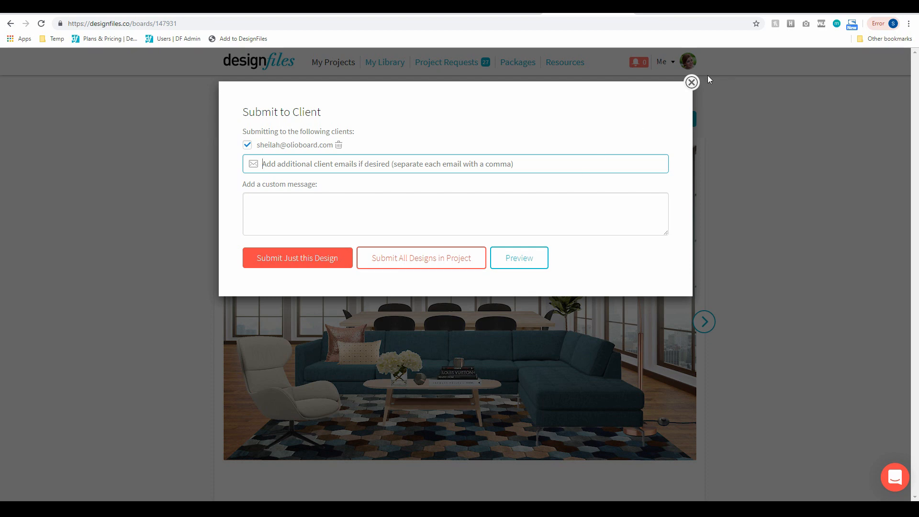
pyautogui.click(690, 83)
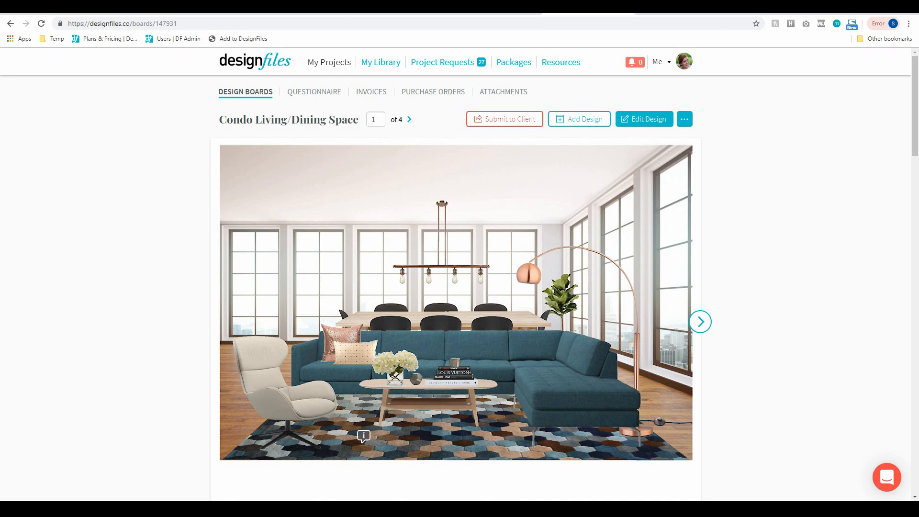
# In Manage What Client Sees, enable Hide all product names and Replace shop links with approve/reject buttons
pyautogui.scroll(-10, 509, 375)
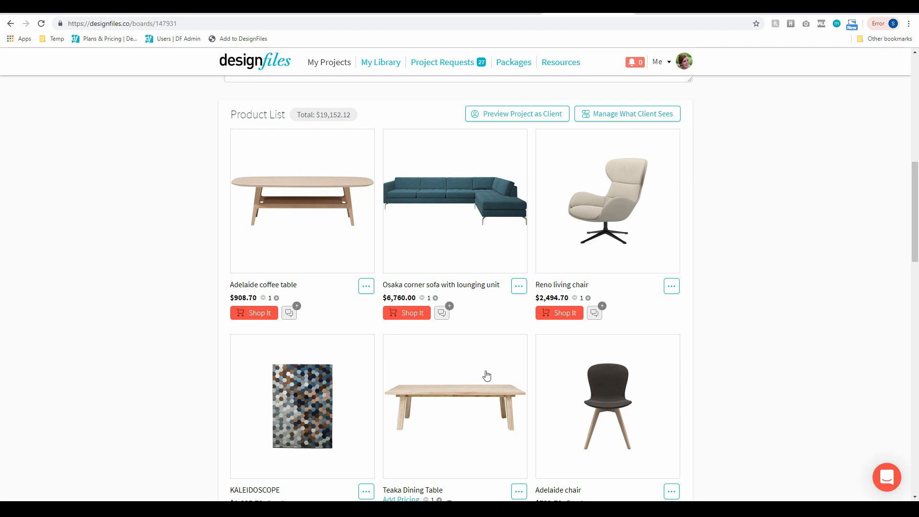
pyautogui.click(641, 118)
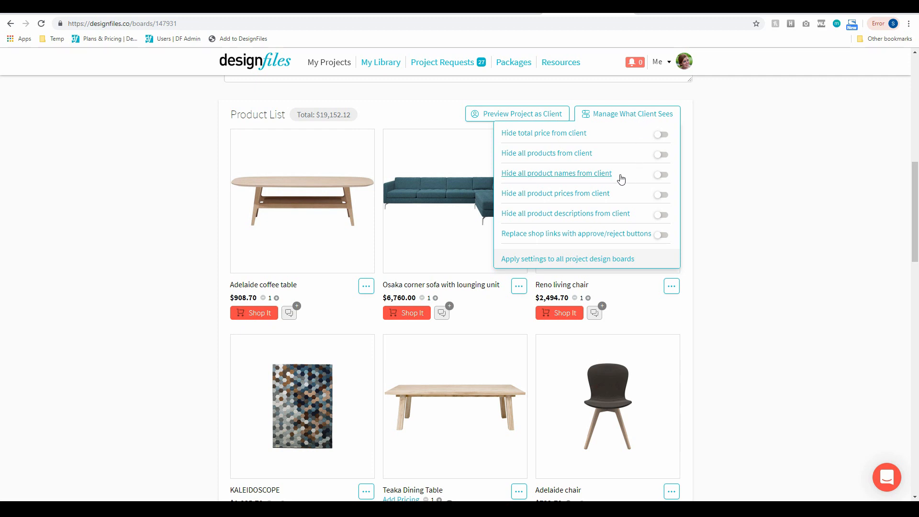
pyautogui.click(661, 175)
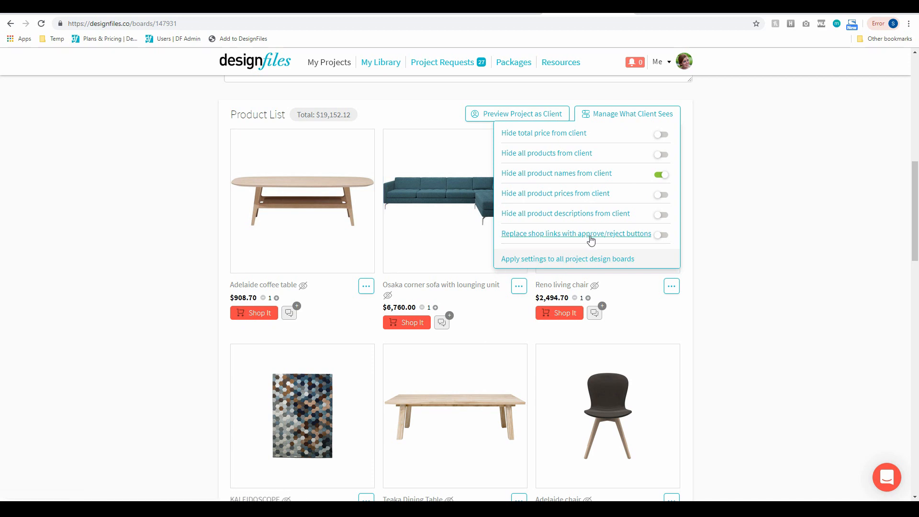
pyautogui.click(661, 235)
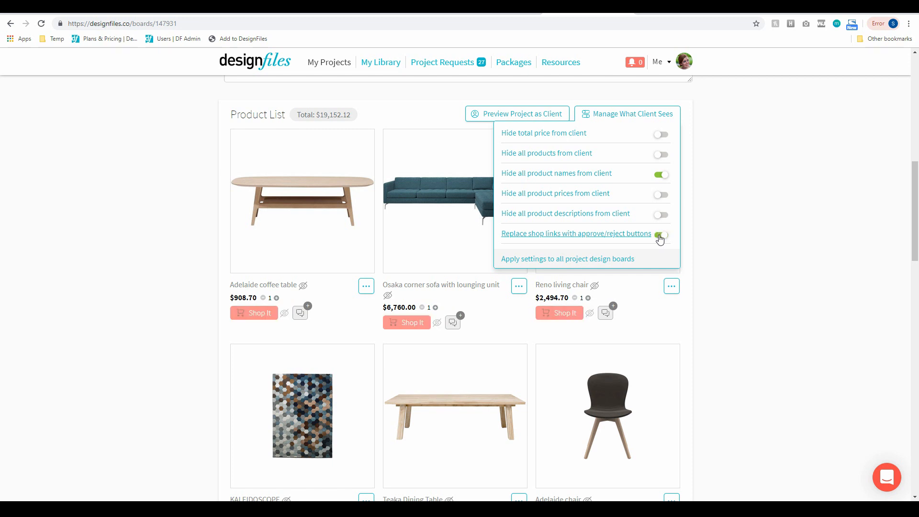
pyautogui.click(729, 228)
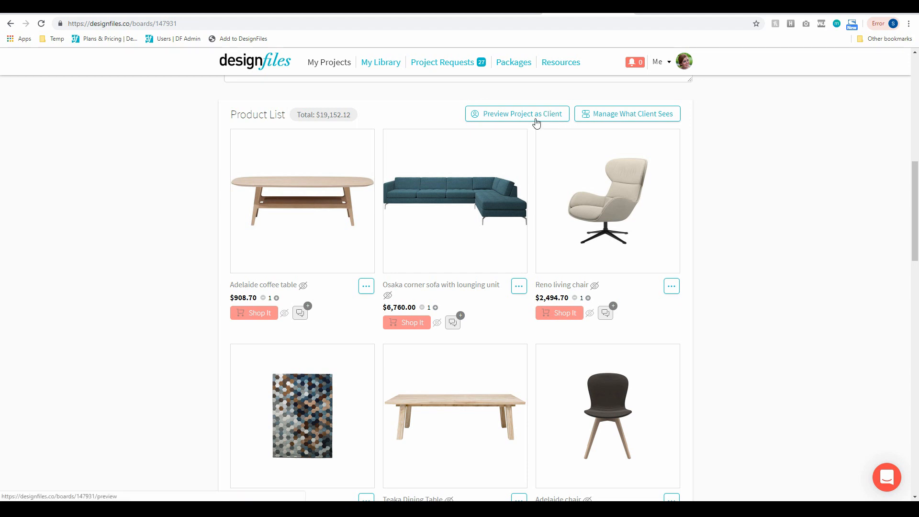
# Preview the project as the client and scroll to the product list
pyautogui.click(515, 120)
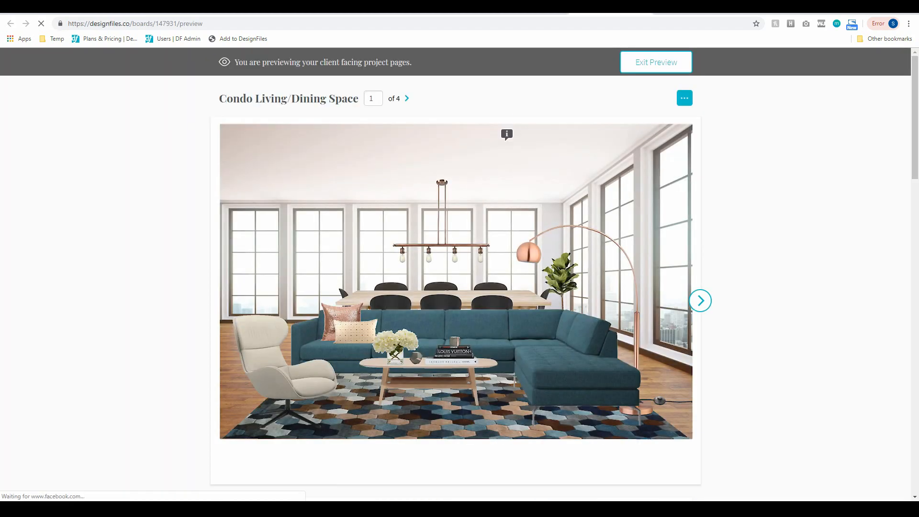
pyautogui.scroll(-3, 642, 285)
pyautogui.scroll(-5, 642, 284)
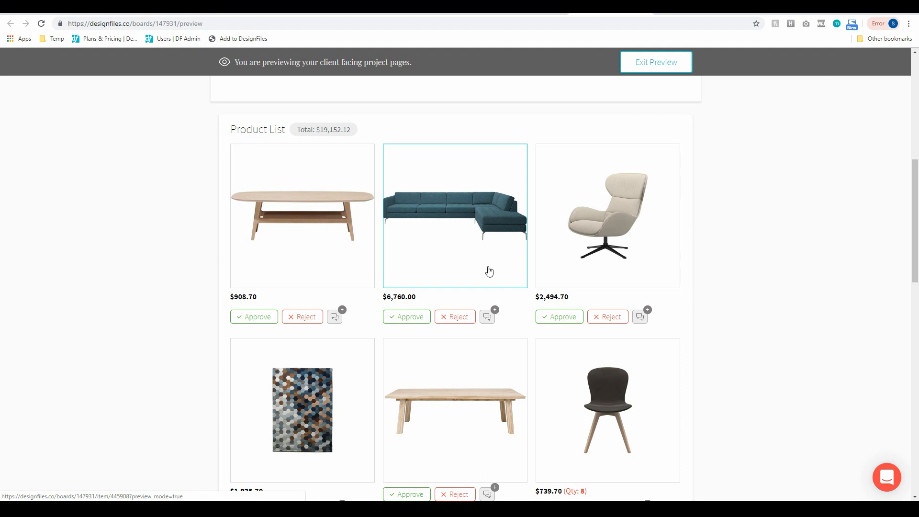
# Post a test comment 'fsdfsdfsdfs' on the corner sofa, then exit the client preview
pyautogui.click(486, 316)
pyautogui.write('fsdfsdfsdfs')
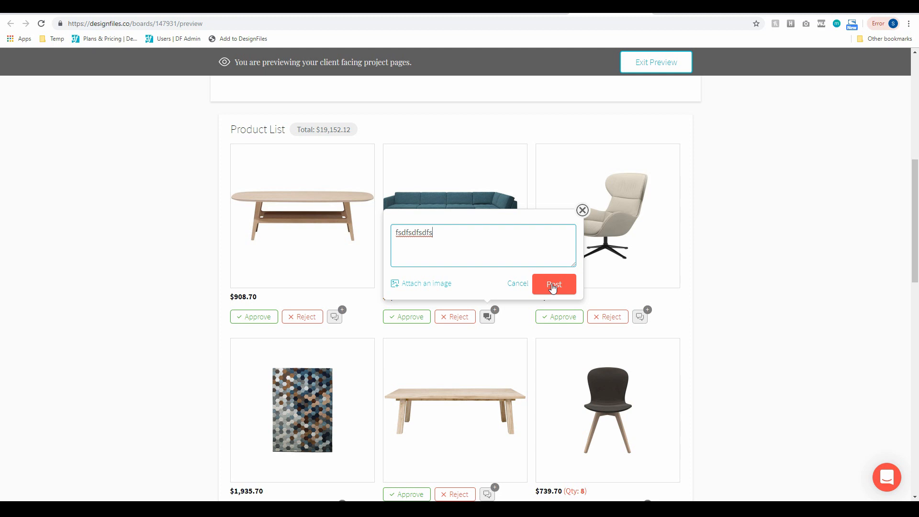
pyautogui.click(553, 286)
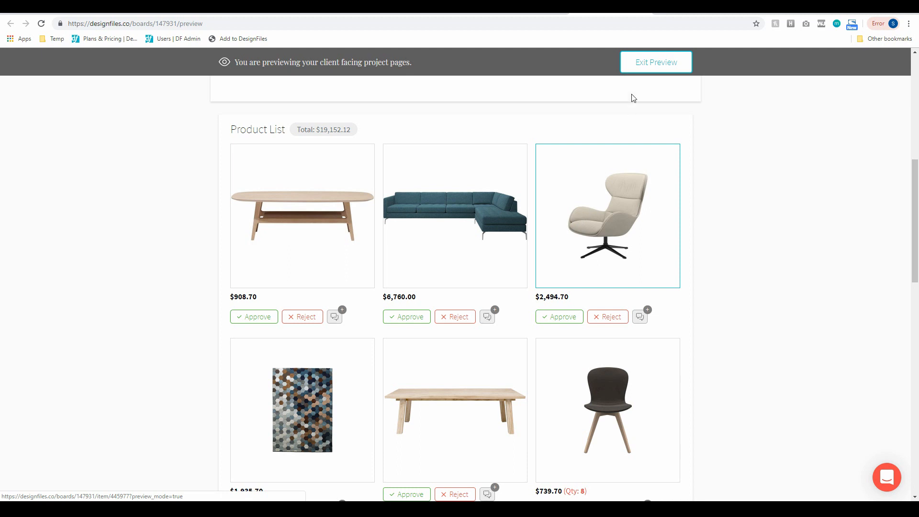
pyautogui.click(656, 64)
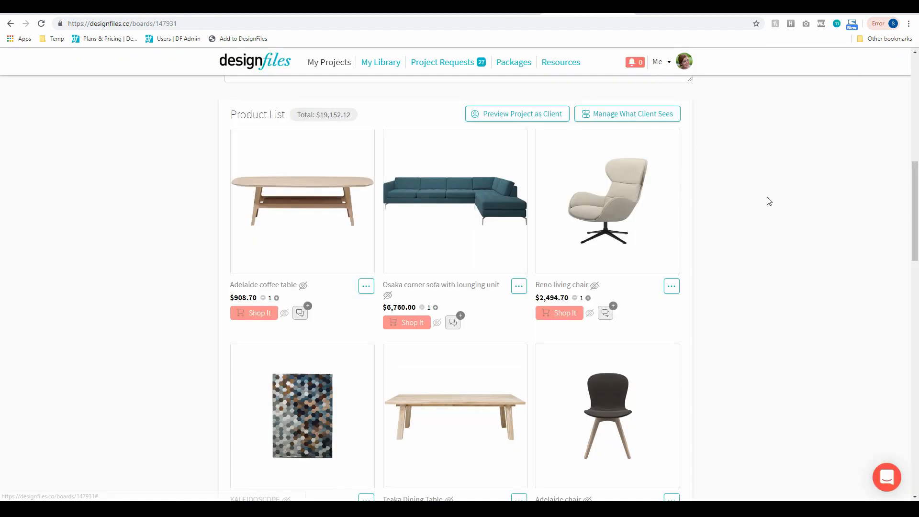
# Download the Reno living chair's $2,494.70 tear sheet PDF, then return to the product list
pyautogui.click(671, 287)
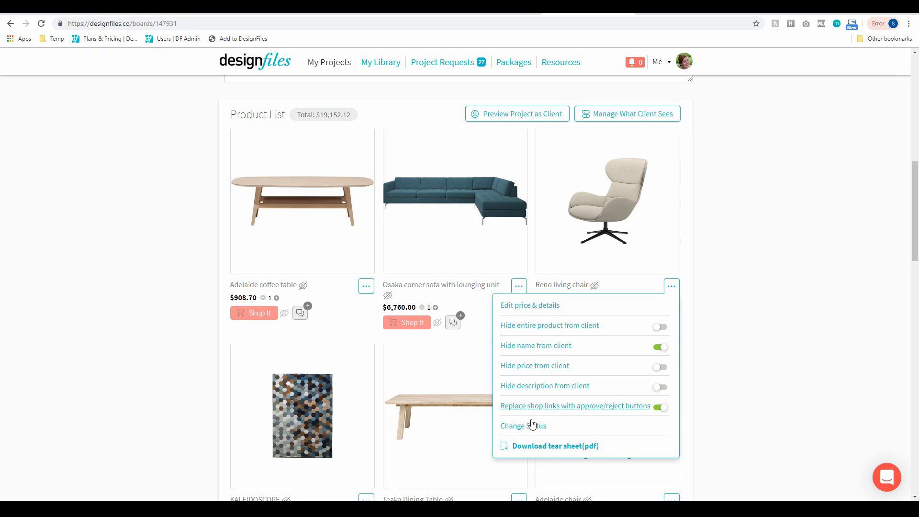
pyautogui.click(533, 447)
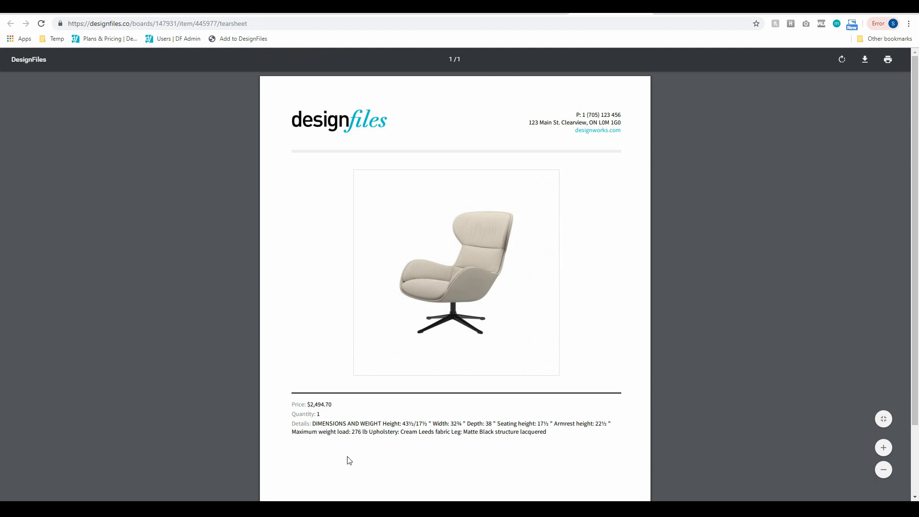
pyautogui.click(530, 13)
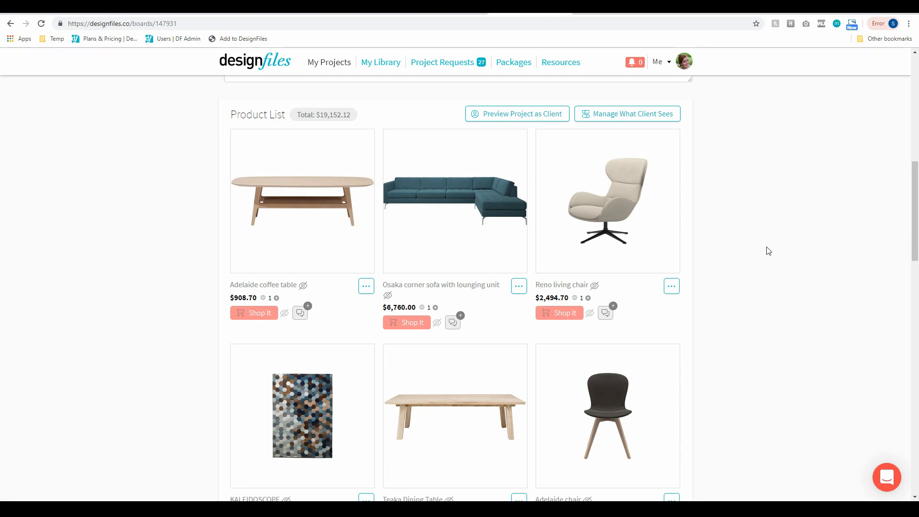
# Set up a client presentation with only boards 1 and 3 and board 4's product list
pyautogui.scroll(10, 768, 250)
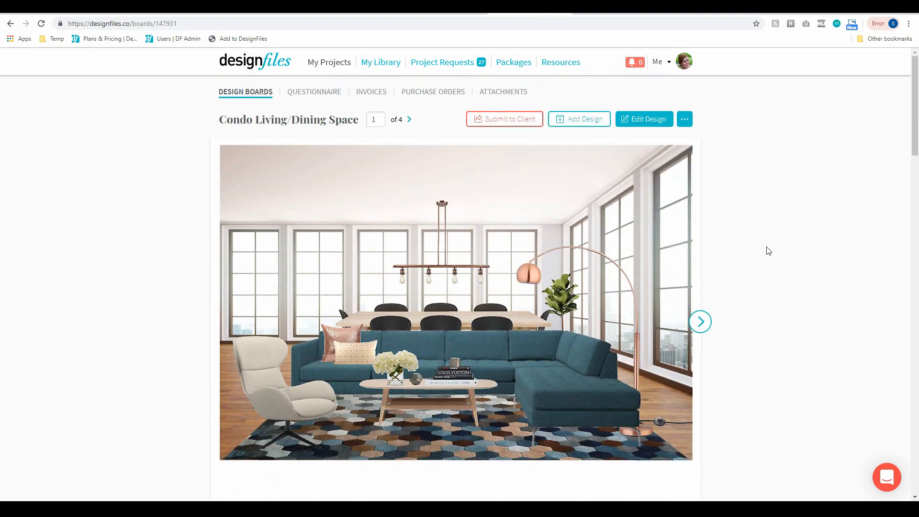
pyautogui.click(683, 122)
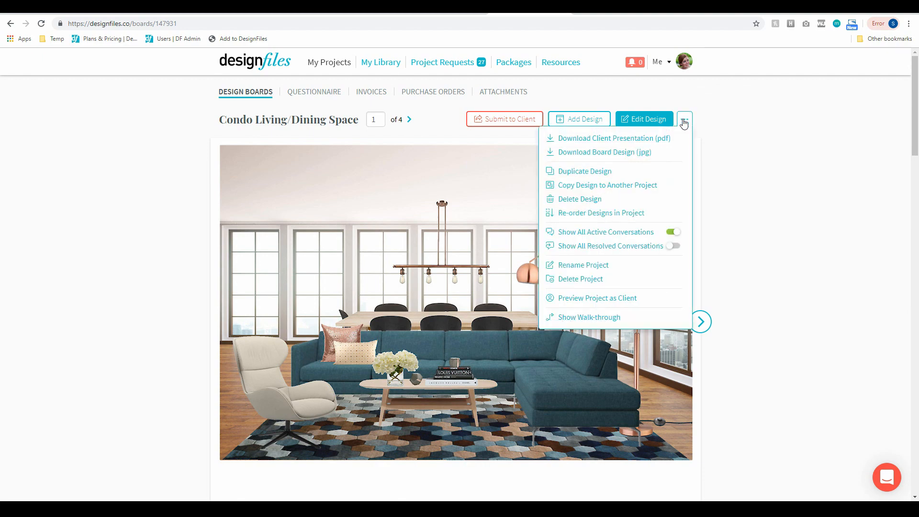
pyautogui.click(620, 139)
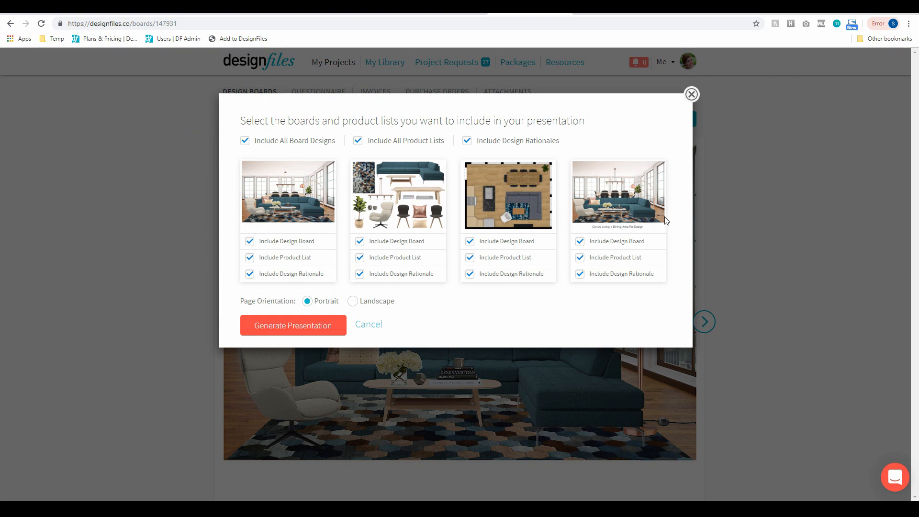
pyautogui.click(246, 142)
pyautogui.click(358, 141)
pyautogui.click(467, 140)
pyautogui.click(249, 241)
pyautogui.click(471, 241)
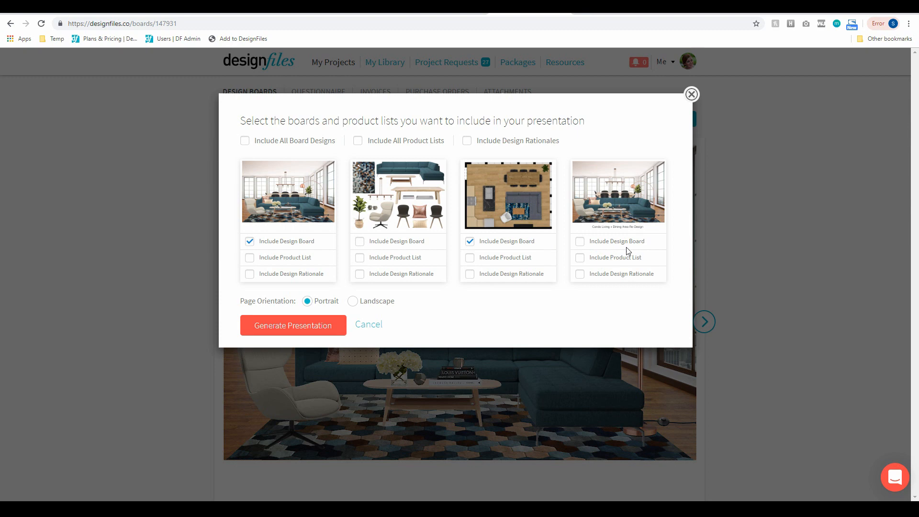
pyautogui.click(580, 261)
# Generate the presentation PDF and review its 8 pages of product tearsheets
pyautogui.click(307, 328)
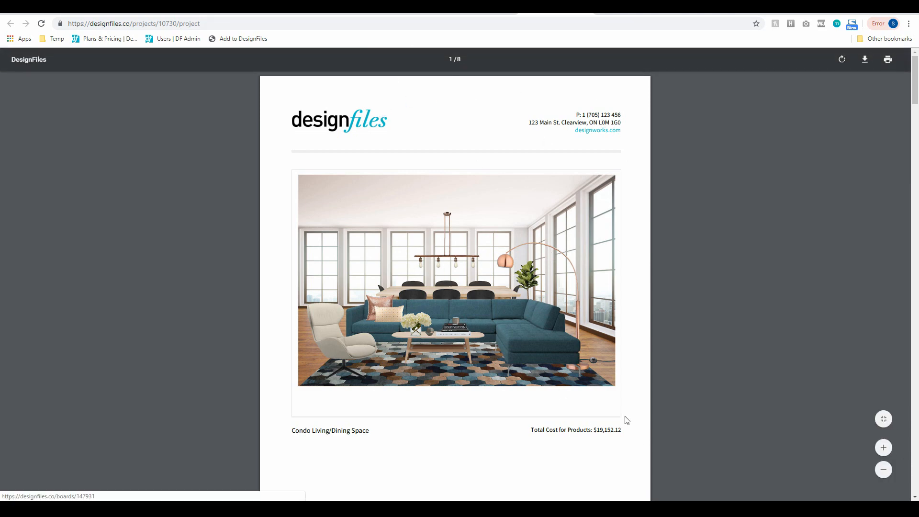
pyautogui.scroll(-1, 585, 432)
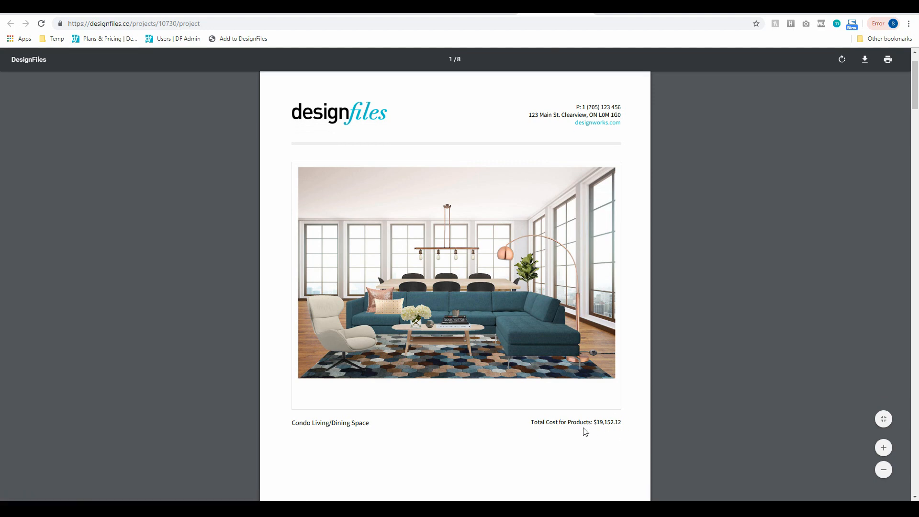
pyautogui.scroll(-10, 584, 431)
pyautogui.scroll(-6, 487, 339)
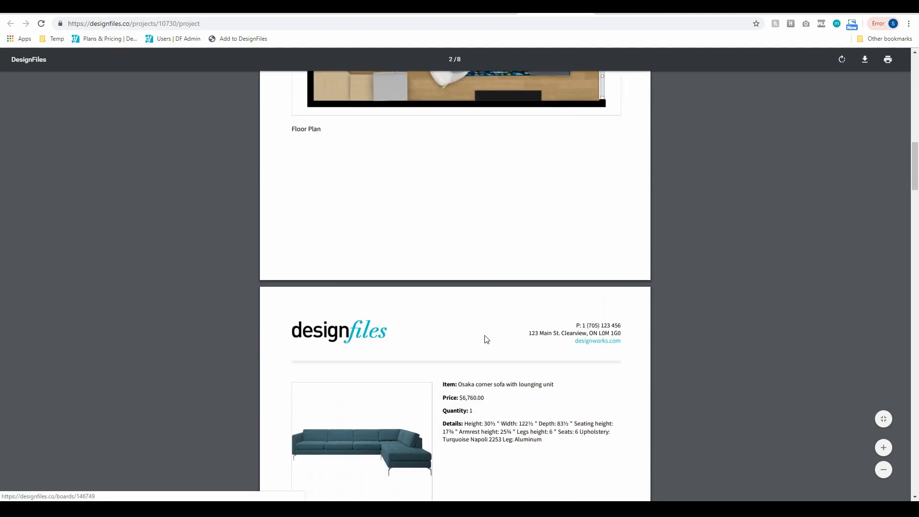
pyautogui.scroll(-4, 487, 339)
pyautogui.scroll(-1, 485, 341)
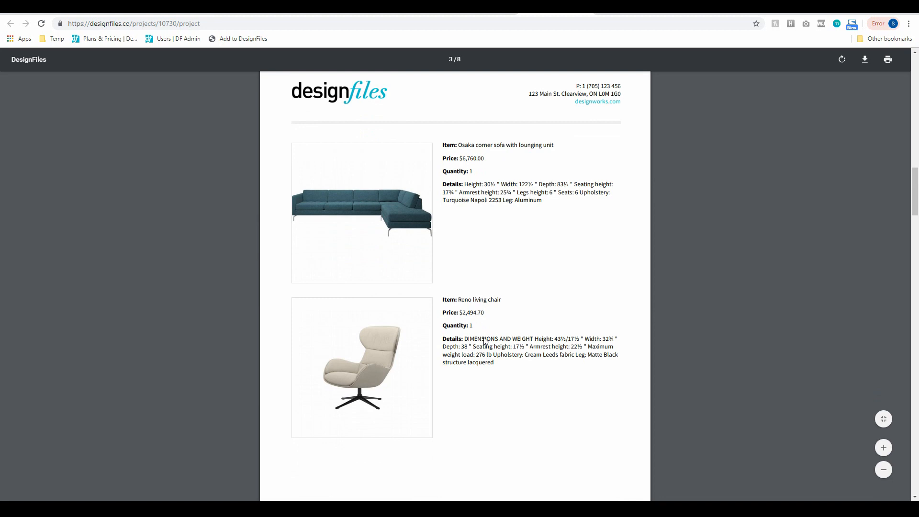
pyautogui.scroll(-9, 485, 341)
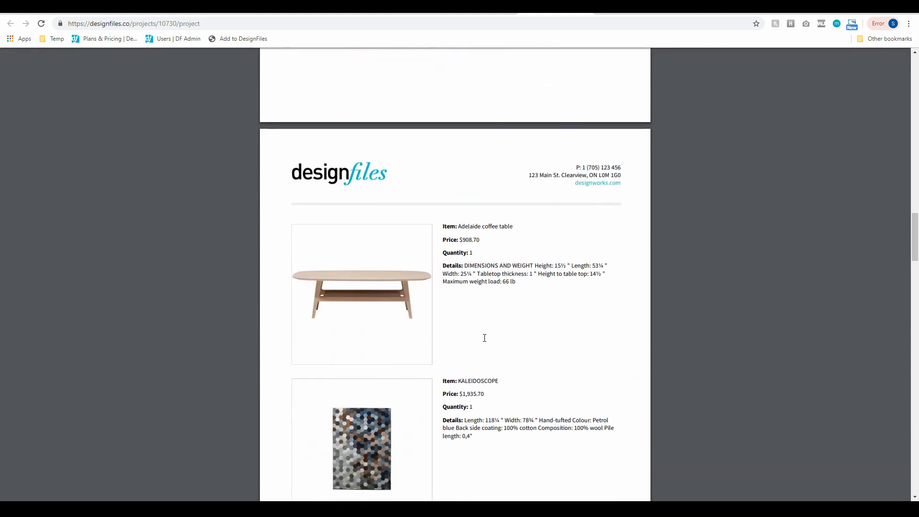
pyautogui.moveTo(694, 91)
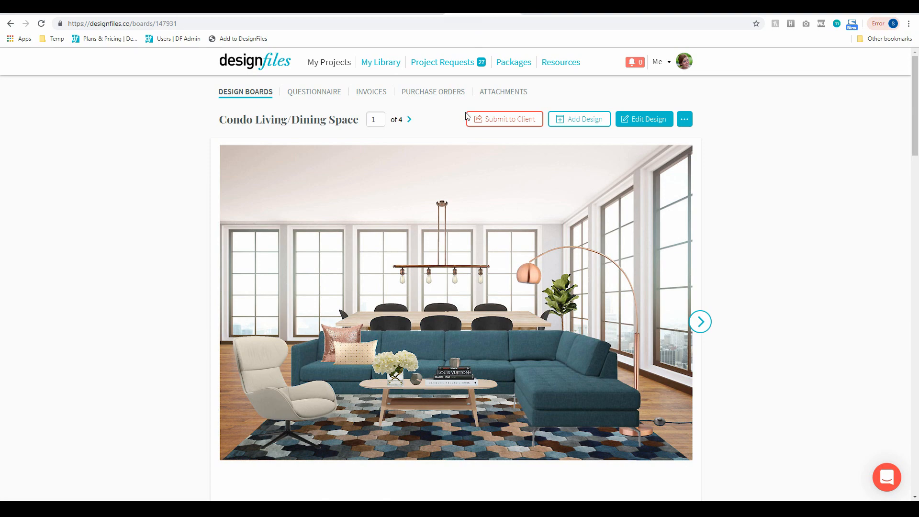
pyautogui.scroll(-10, 458, 322)
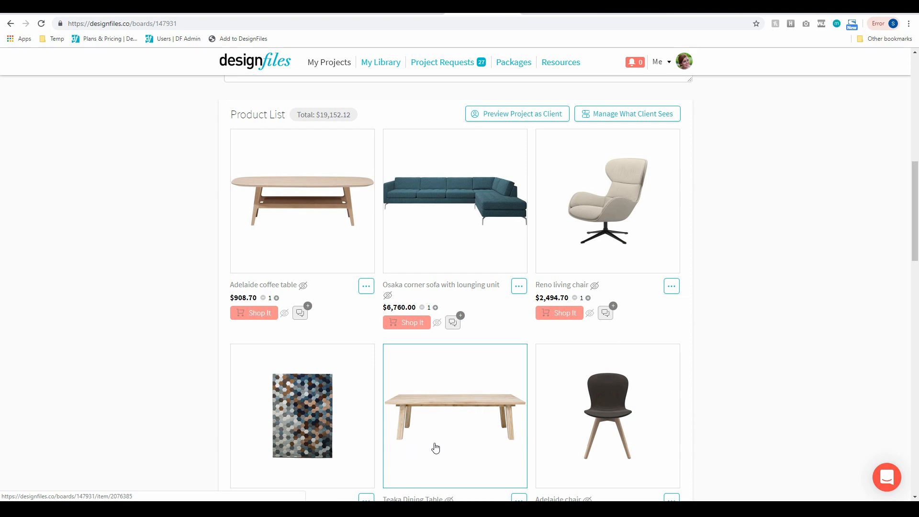
pyautogui.scroll(10, 464, 437)
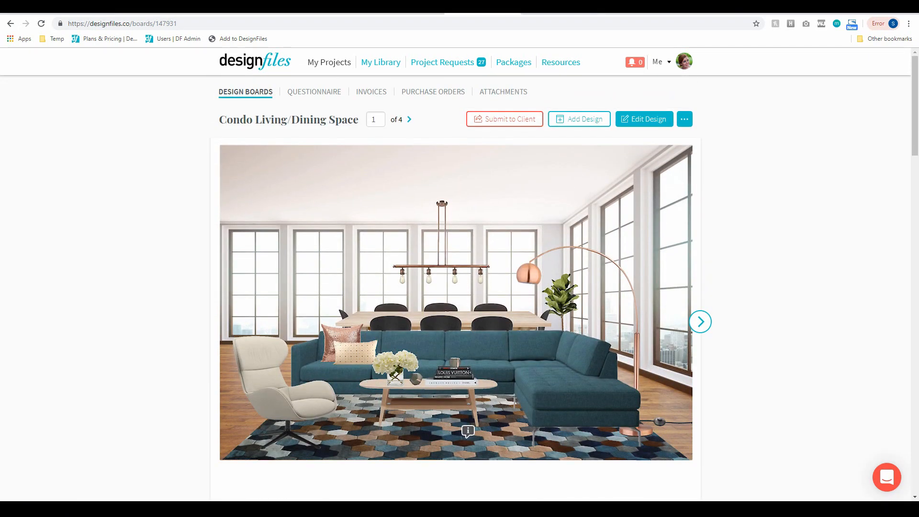
# Create new invoice DF0009 for Condo Living/Dining Space from the Invoices list
pyautogui.click(372, 94)
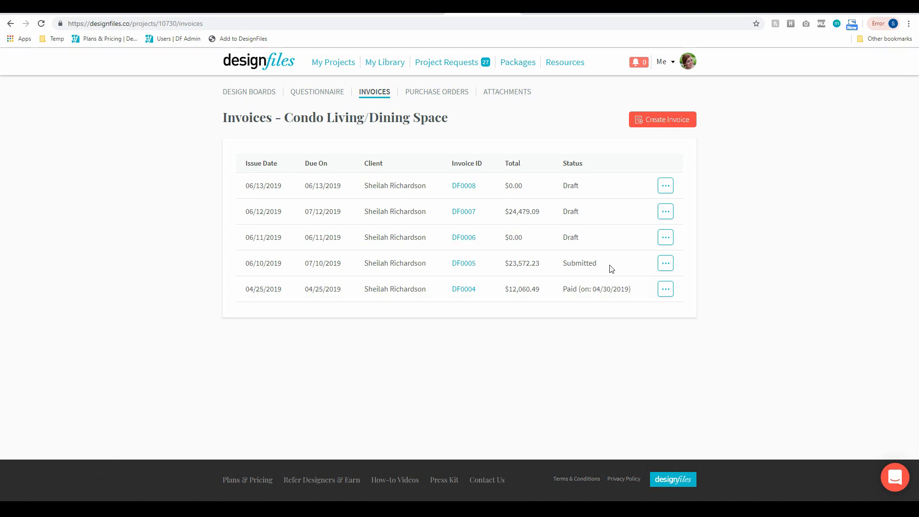
pyautogui.click(659, 121)
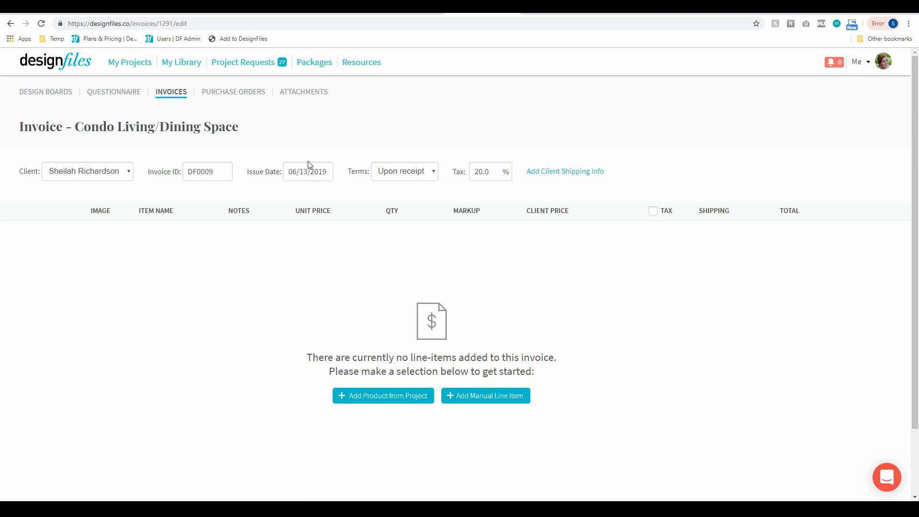
# Set the invoice terms to Net 30 and the tax rate to 12%
pyautogui.click(410, 173)
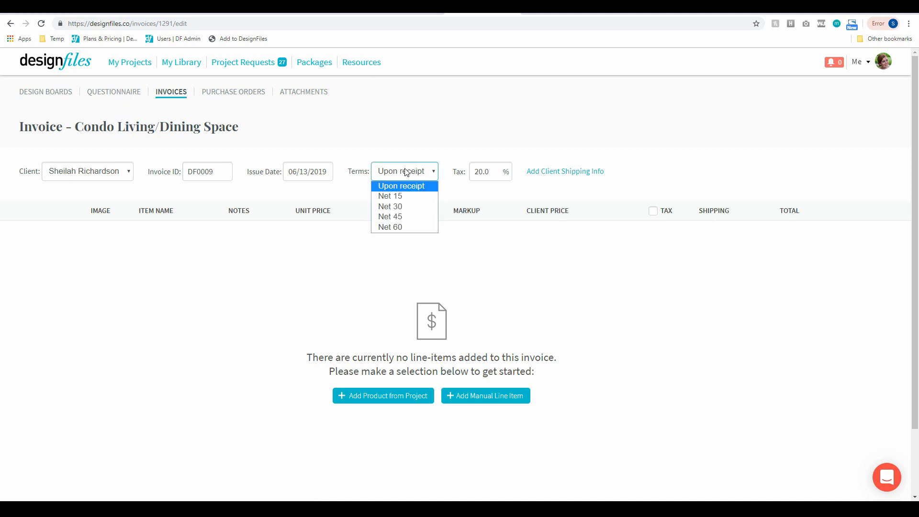
pyautogui.click(394, 206)
pyautogui.moveTo(482, 171); pyautogui.dragTo(453, 176)
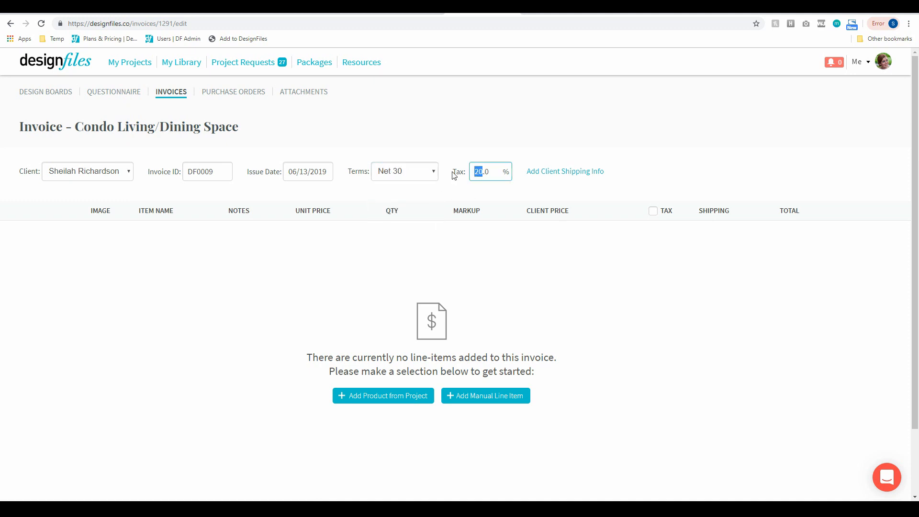
pyautogui.write('12')
# Fill the client shipping info from the saved address and save it
pyautogui.click(550, 171)
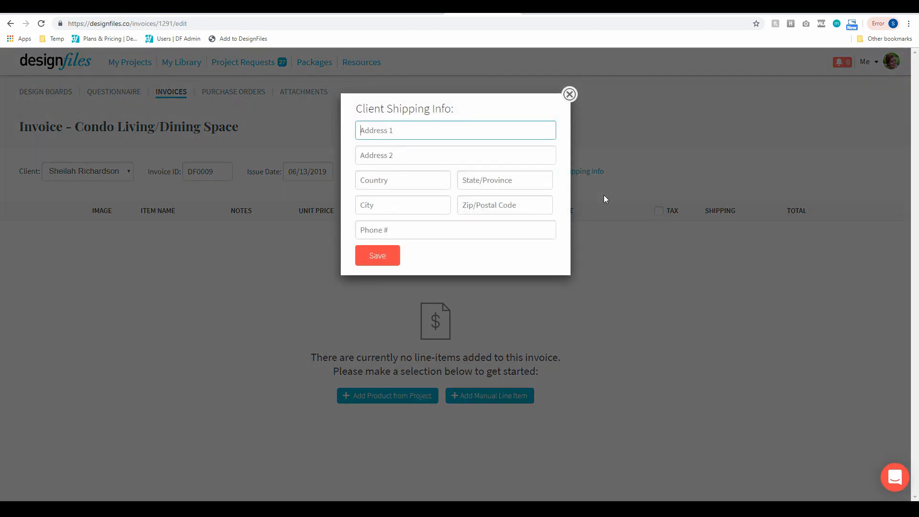
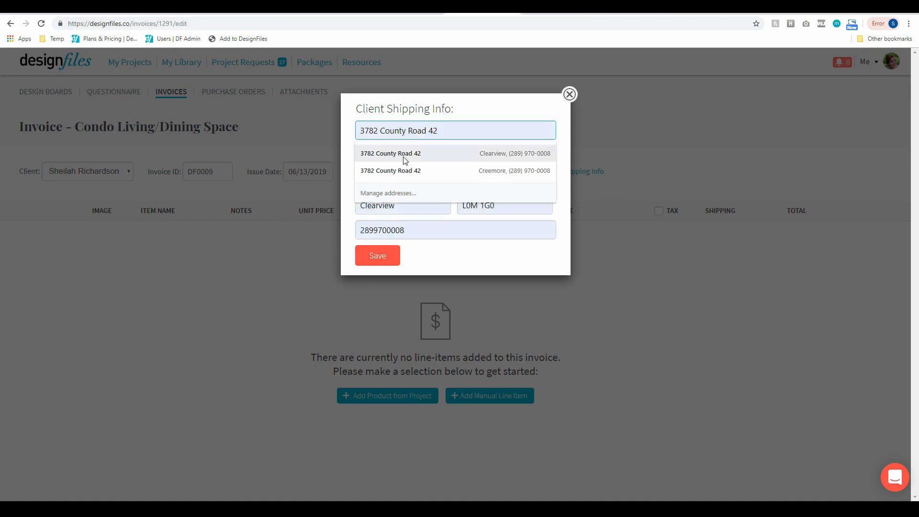
pyautogui.click(405, 159)
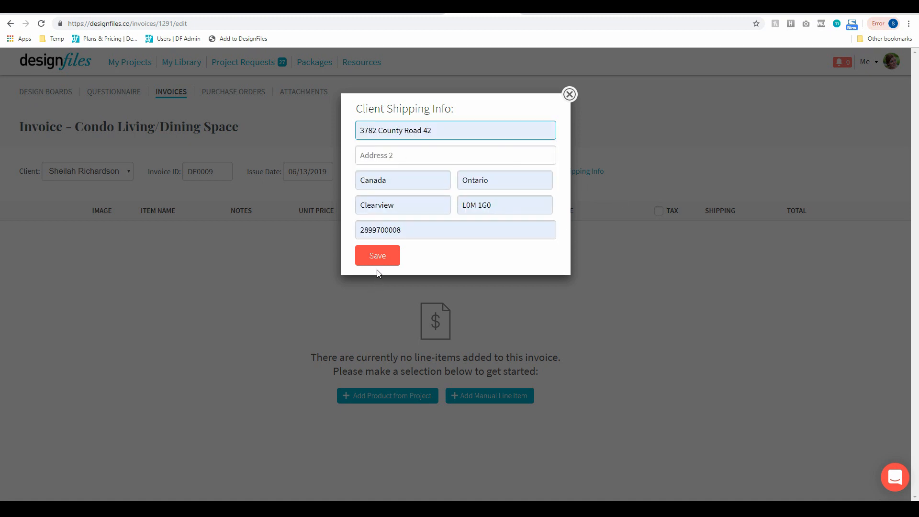
pyautogui.click(377, 257)
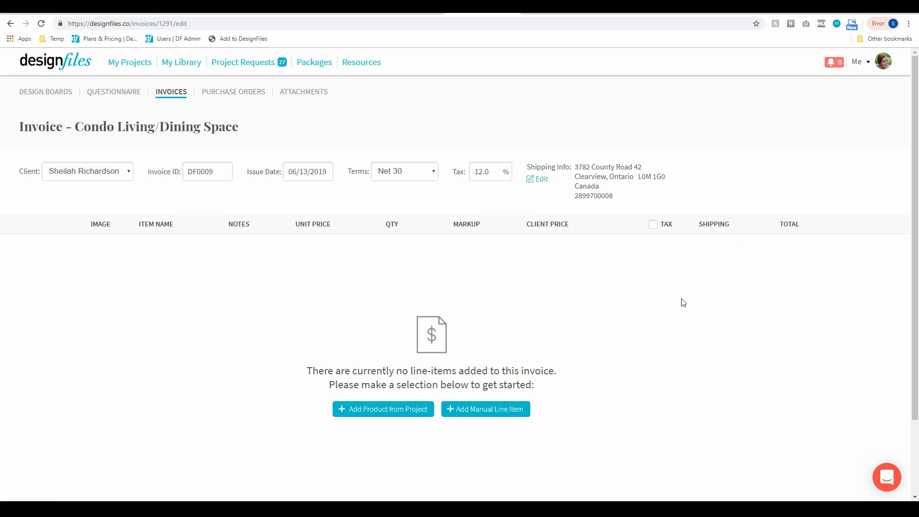
# Filter the project's products to Approved and add all ten to the invoice
pyautogui.click(381, 410)
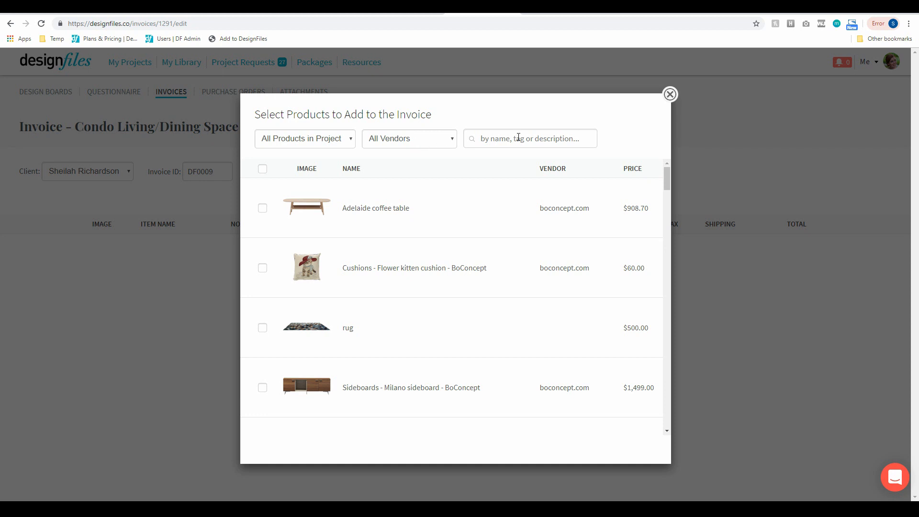
pyautogui.click(350, 142)
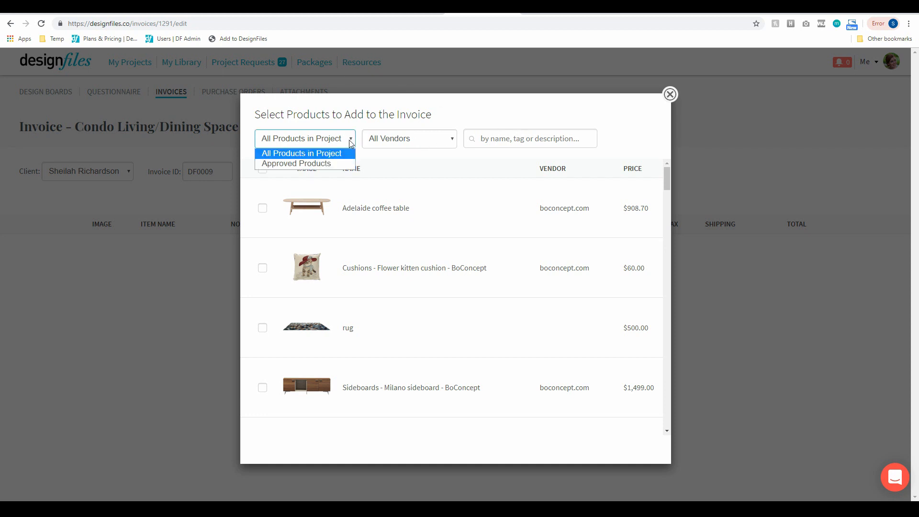
pyautogui.click(311, 164)
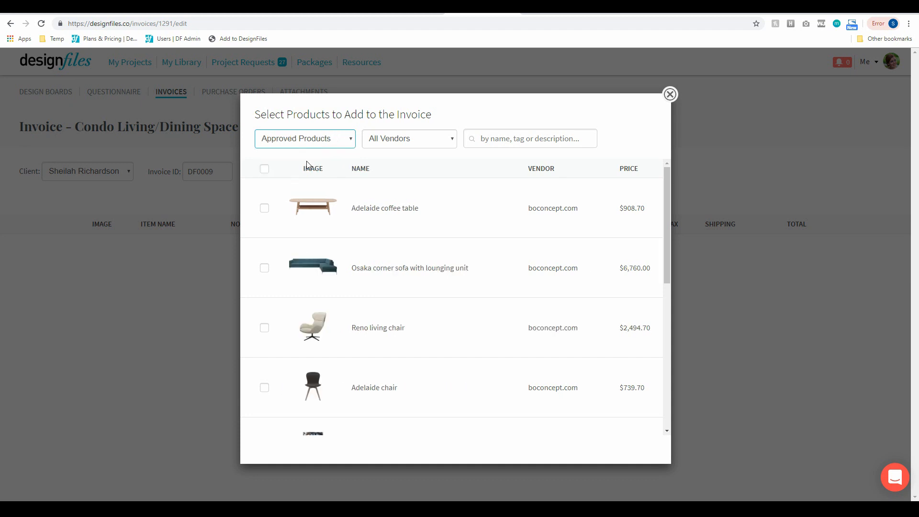
pyautogui.scroll(-7, 329, 279)
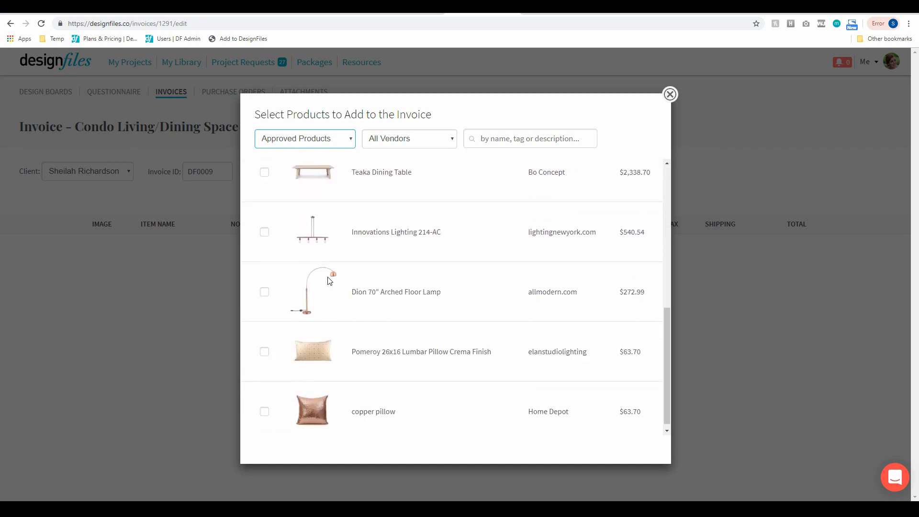
pyautogui.scroll(7, 329, 279)
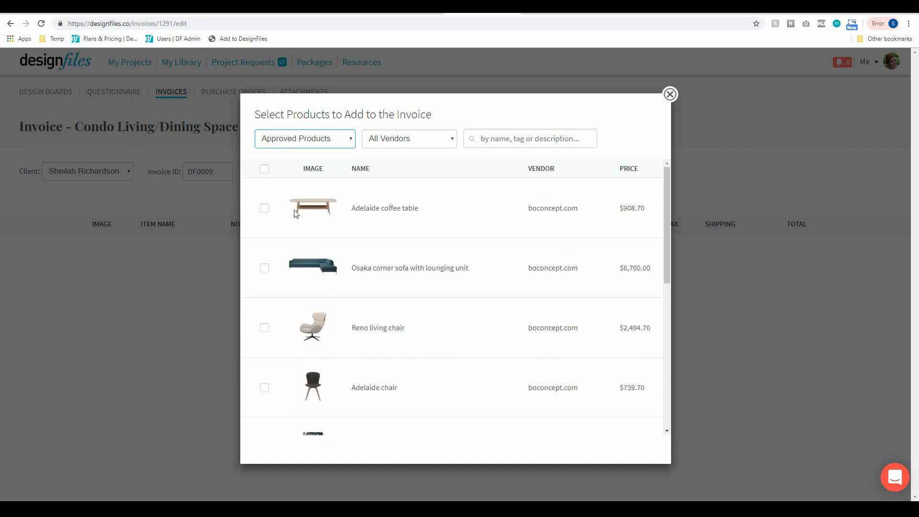
pyautogui.click(266, 171)
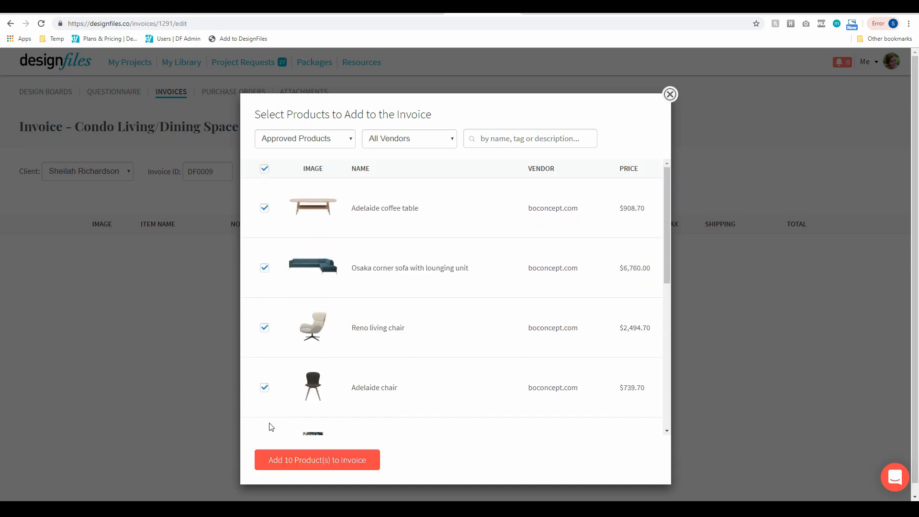
pyautogui.click(320, 458)
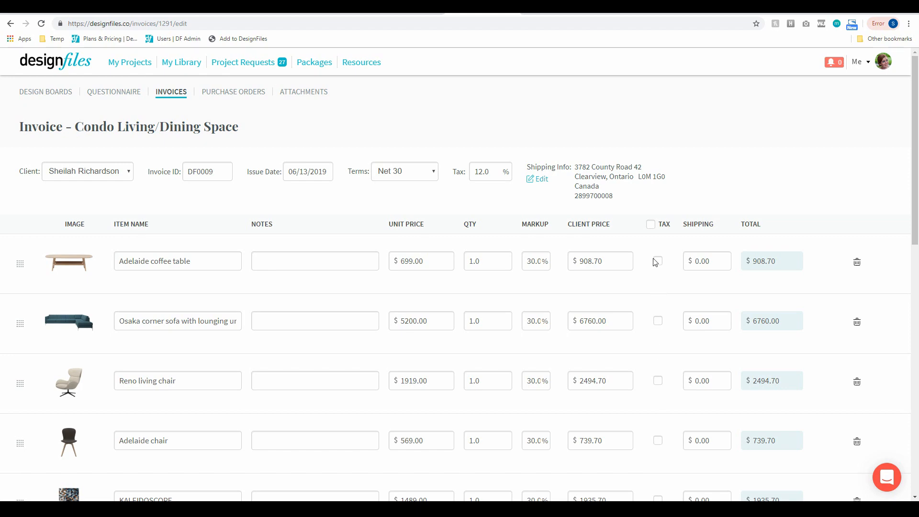
# Mark every invoice line taxable, giving $1,934.21 tax and an $18,052.64 total
pyautogui.click(651, 224)
pyautogui.scroll(-8, 653, 390)
pyautogui.scroll(4, 654, 388)
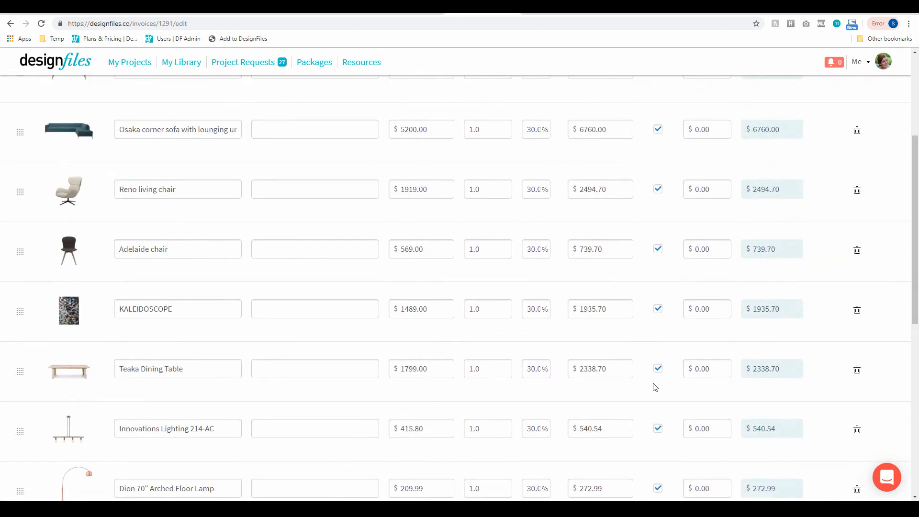
pyautogui.scroll(4, 656, 386)
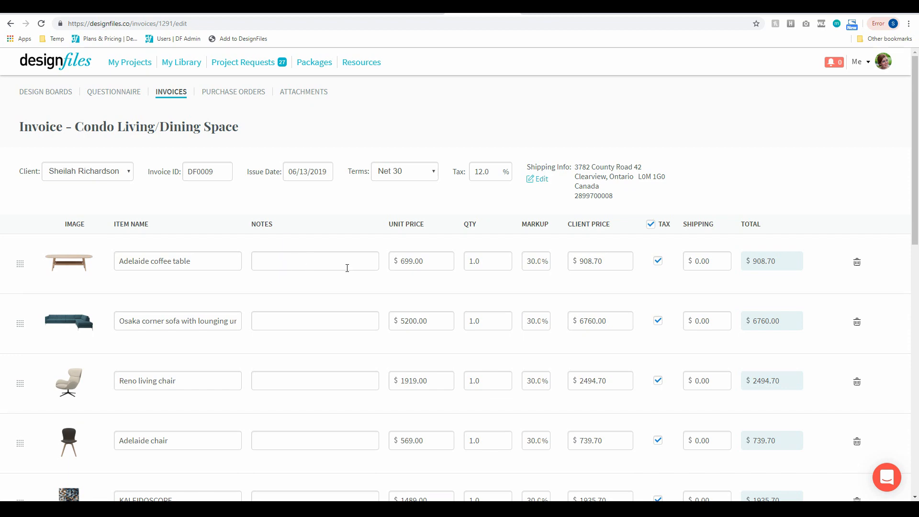
pyautogui.scroll(-8, 324, 300)
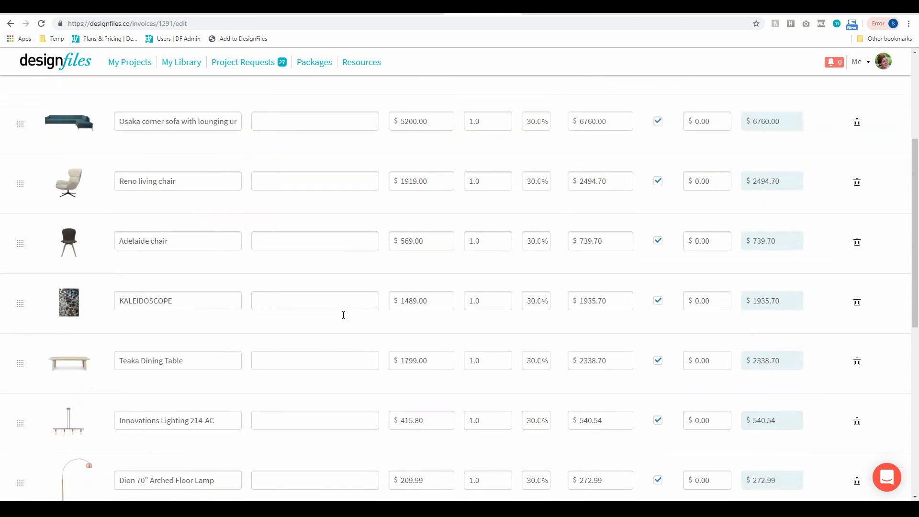
pyautogui.scroll(-4, 344, 319)
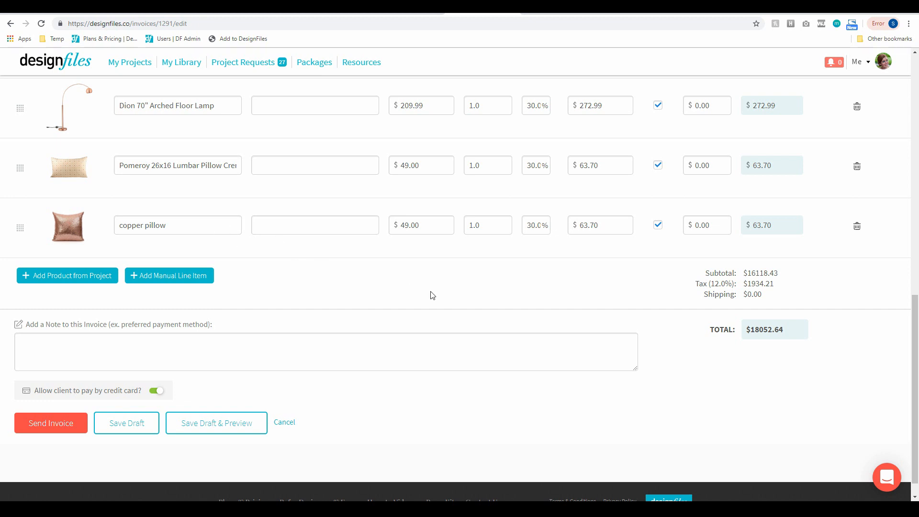
# Add a taxable manual line 'Design Hours' at $70.00 with quantity 8
pyautogui.click(161, 279)
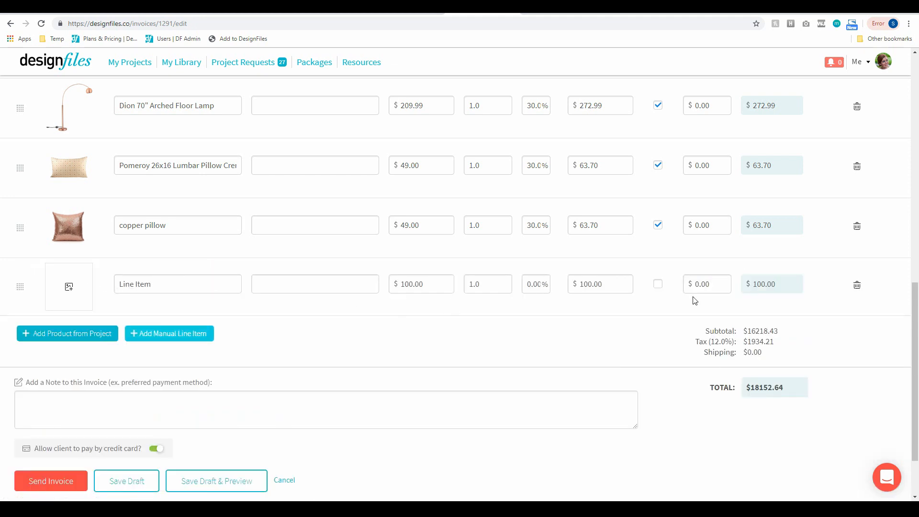
pyautogui.click(115, 281)
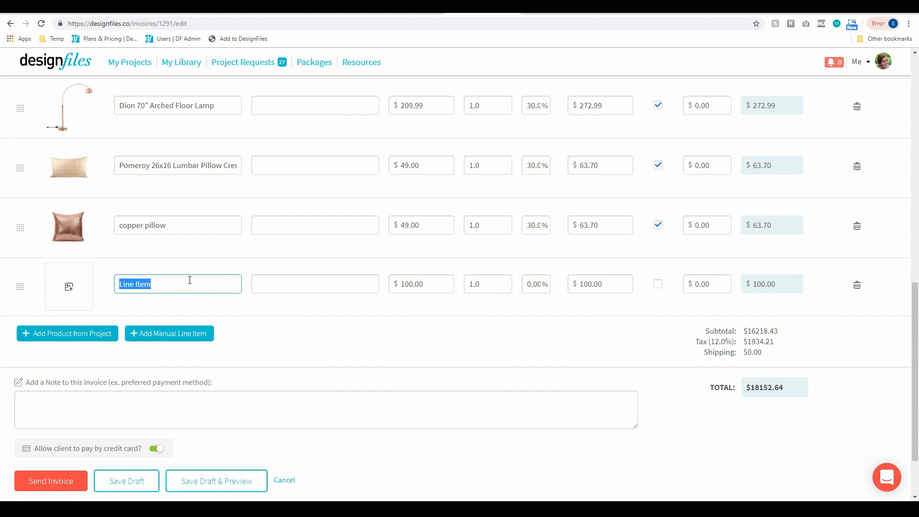
pyautogui.write('Design Hours')
pyautogui.moveTo(410, 283); pyautogui.dragTo(395, 284)
pyautogui.write('7')
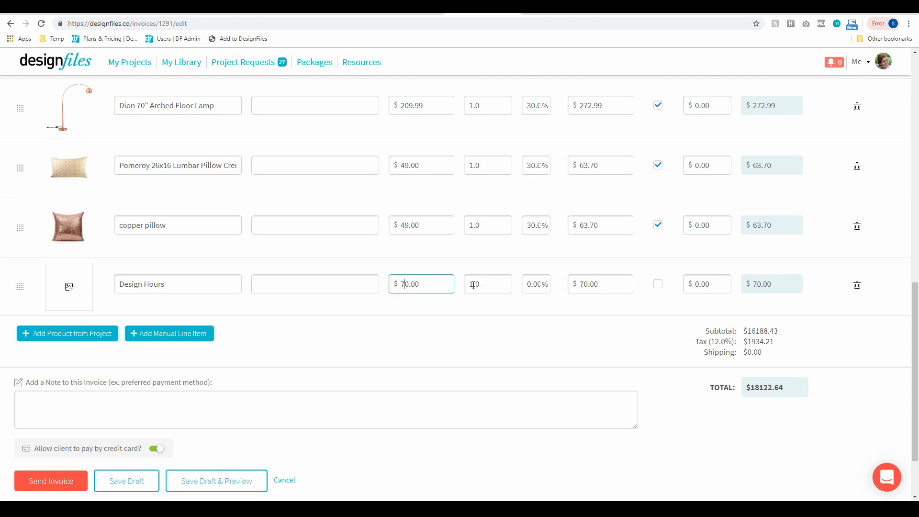
pyautogui.moveTo(474, 284); pyautogui.dragTo(457, 287)
pyautogui.write('8')
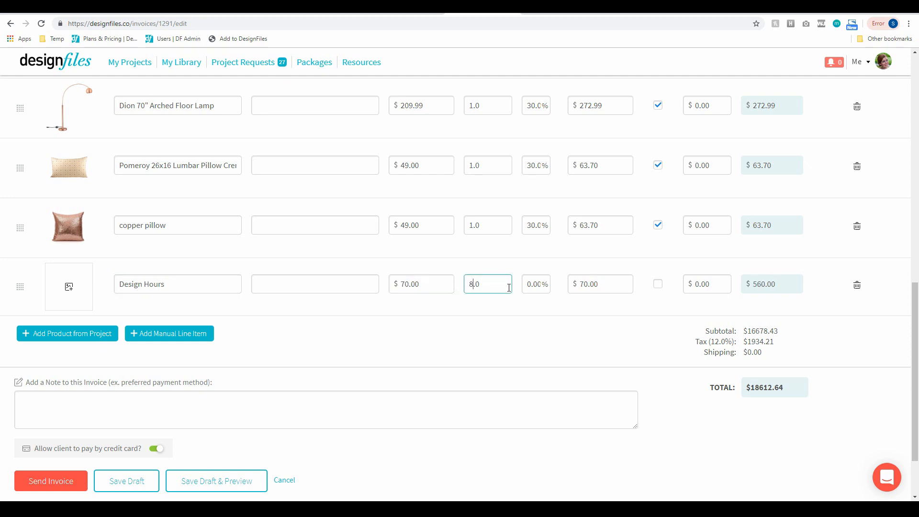
pyautogui.click(659, 286)
# Turn off credit card payment and save the $18,679.84 draft for preview
pyautogui.scroll(-3, 238, 434)
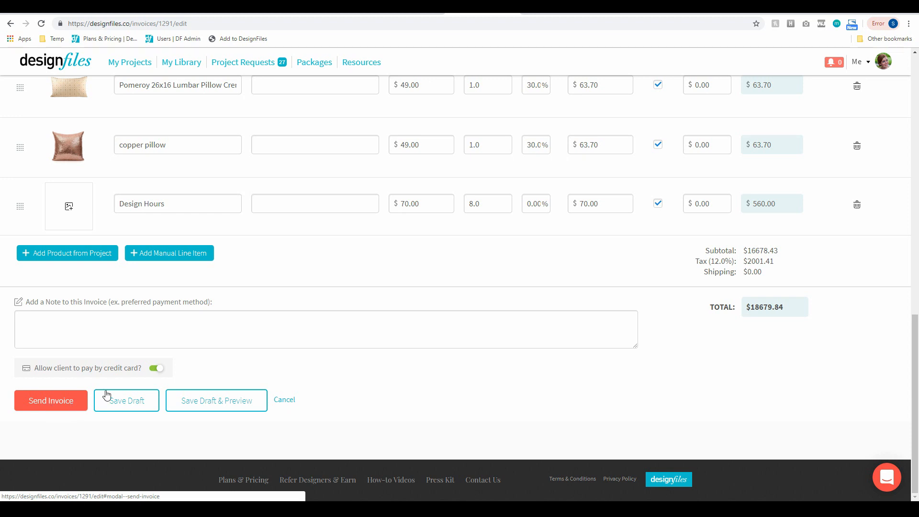
pyautogui.click(159, 369)
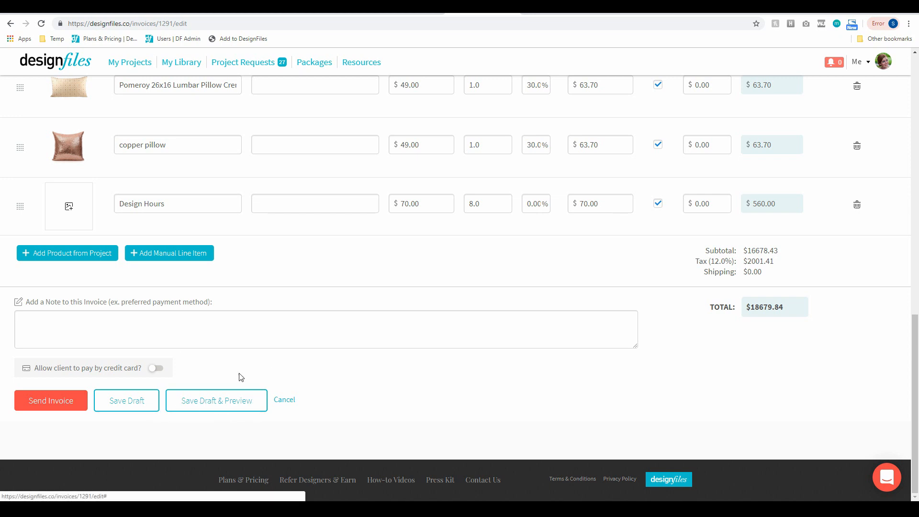
pyautogui.click(234, 405)
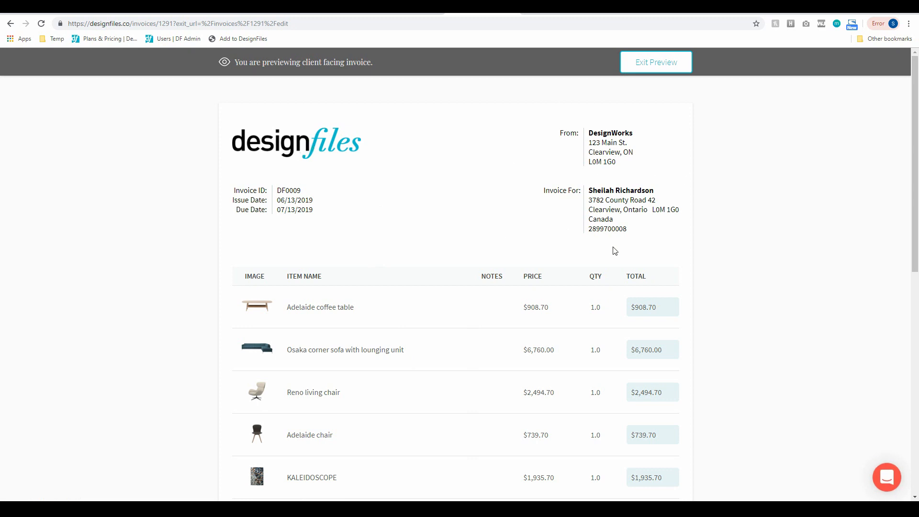
pyautogui.scroll(-4, 568, 378)
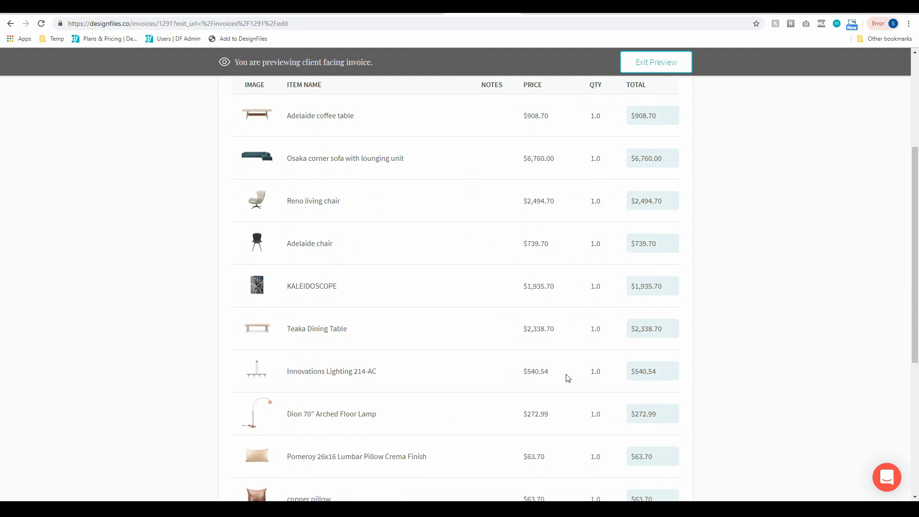
pyautogui.scroll(-6, 568, 379)
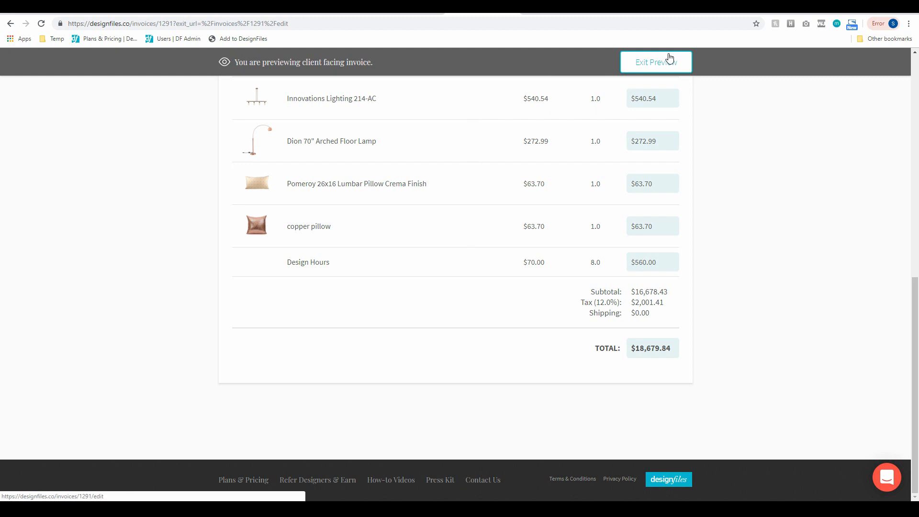
pyautogui.click(656, 65)
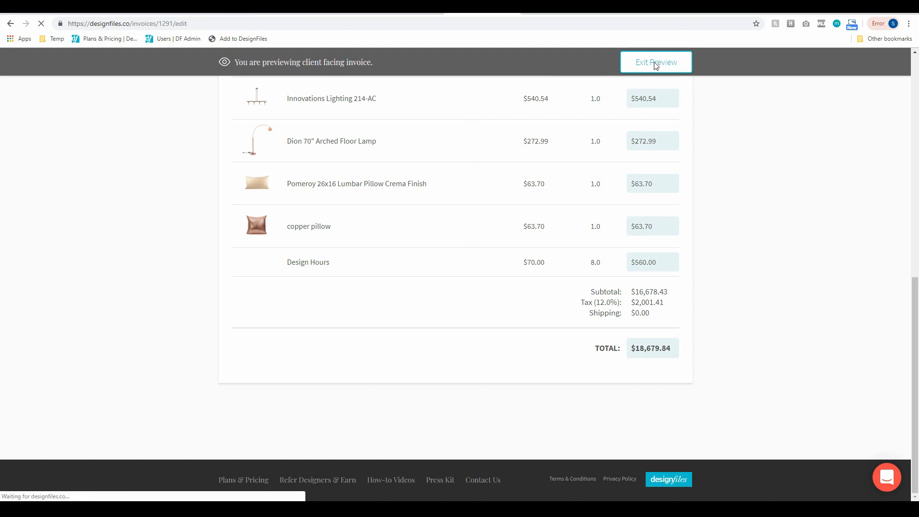
pyautogui.scroll(-12, 279, 386)
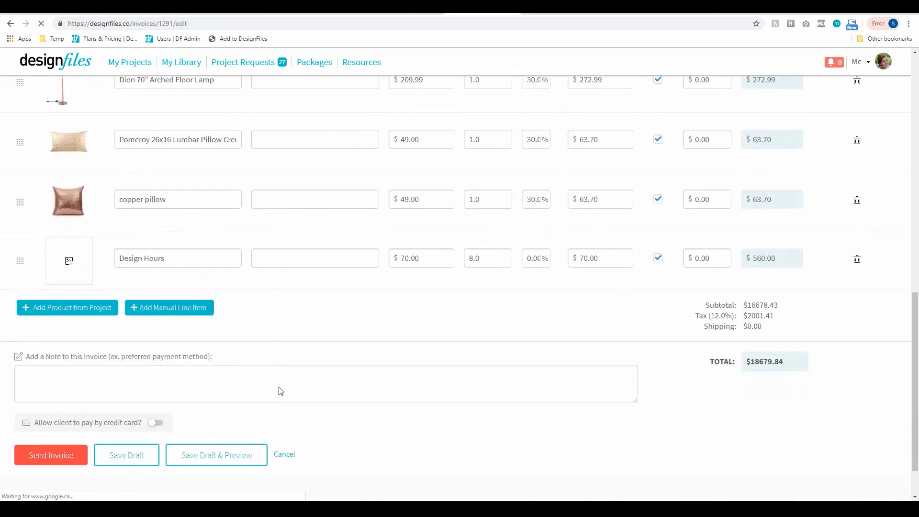
pyautogui.scroll(-1, 279, 391)
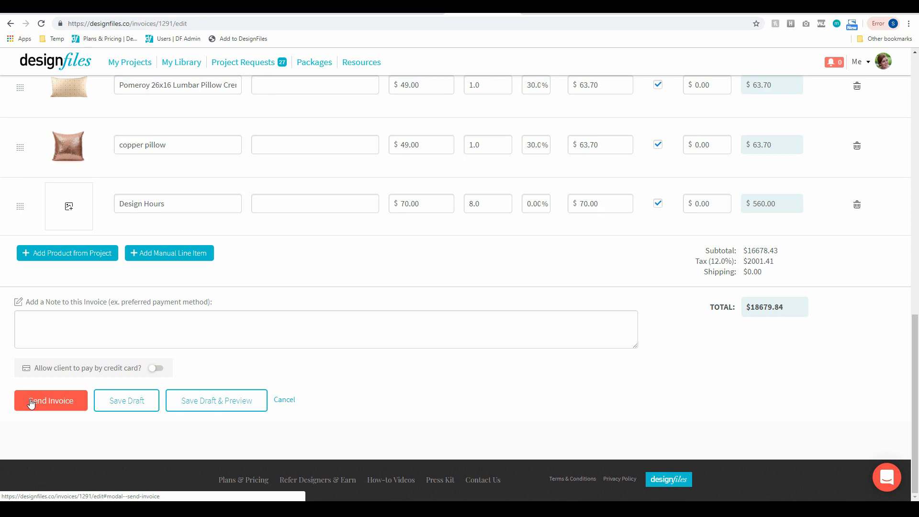
pyautogui.scroll(15, 491, 373)
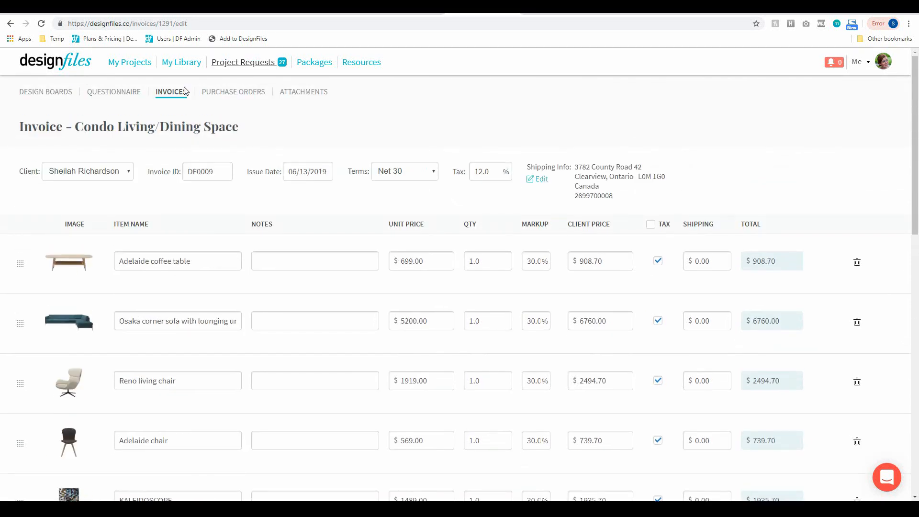
# Open Bo Concept purchase order DF0008 for editing from the Purchase Orders list
pyautogui.click(234, 92)
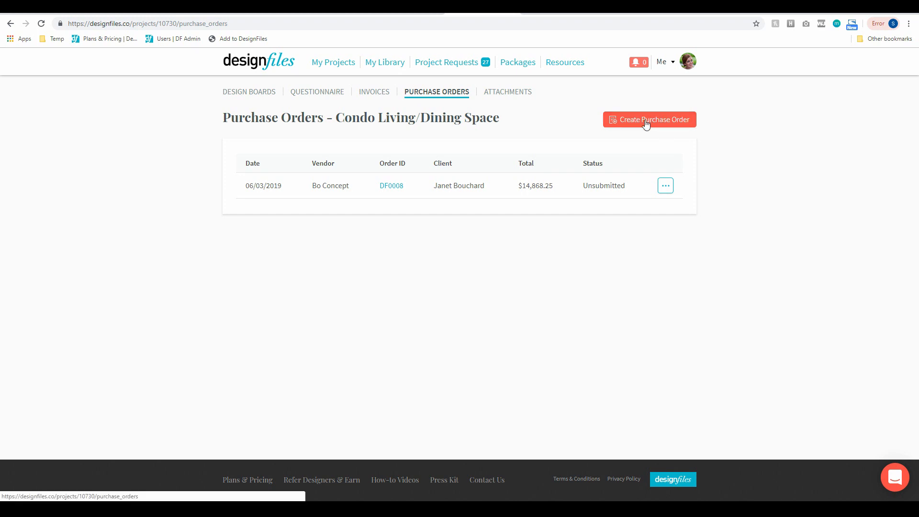
pyautogui.click(665, 191)
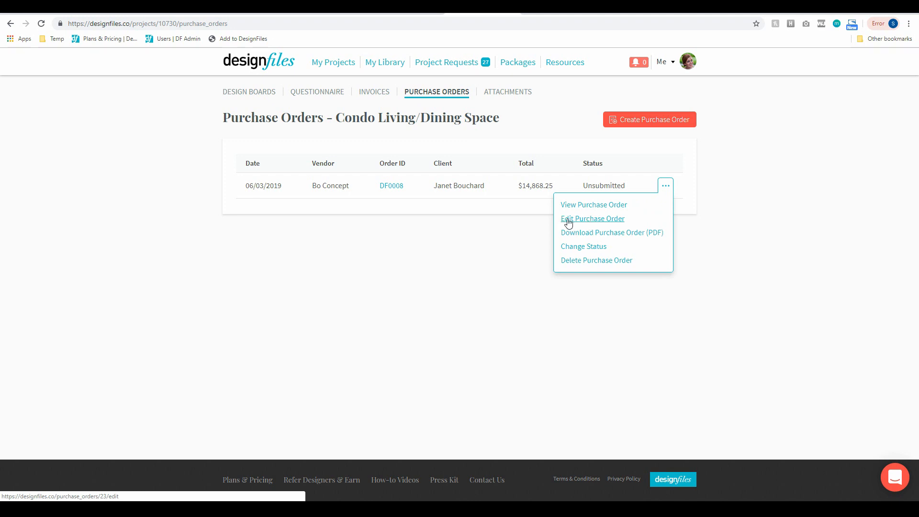
pyautogui.click(590, 220)
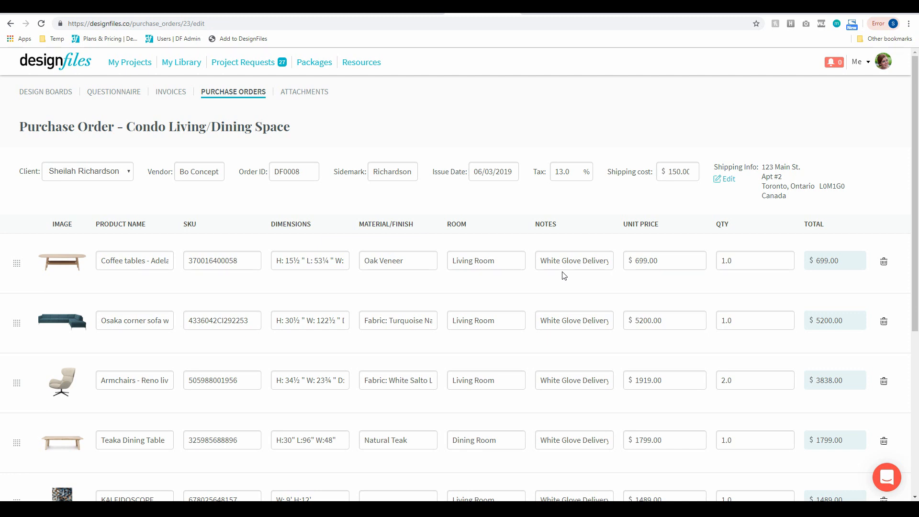
# Save purchase order DF0008, now $14,868.25 with Unsubmitted status
pyautogui.scroll(-5, 472, 296)
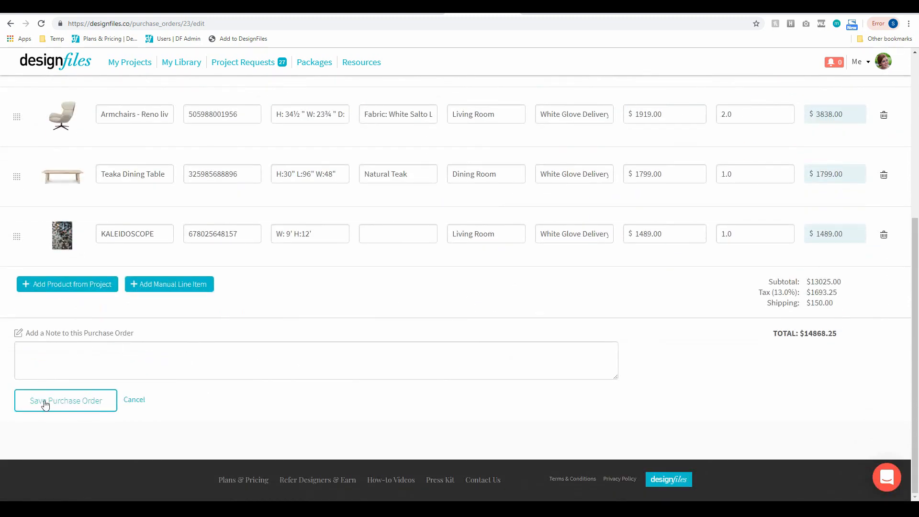
pyautogui.click(50, 408)
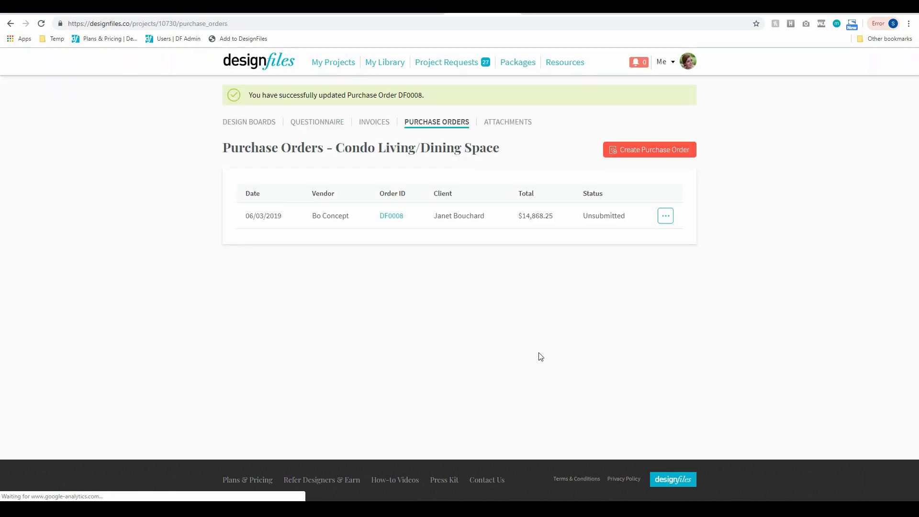
# Download purchase order DF0008 as a PDF
pyautogui.click(666, 215)
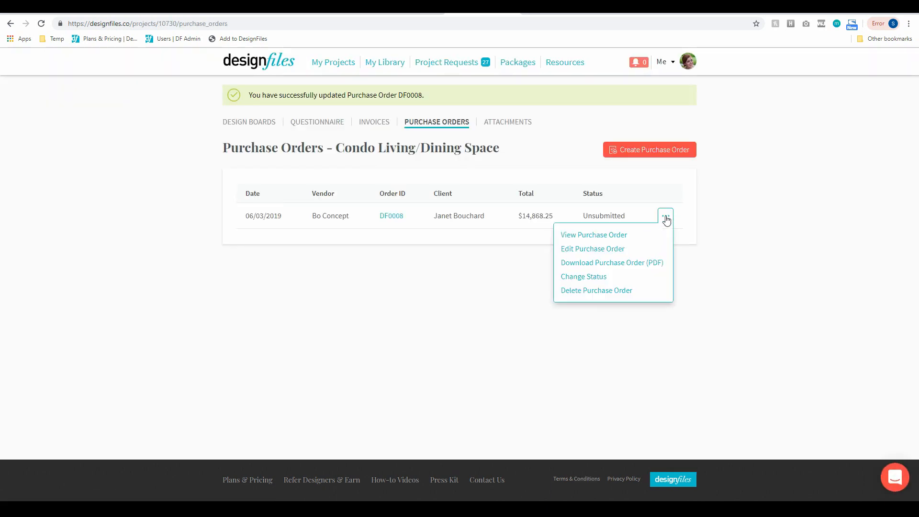
pyautogui.click(576, 265)
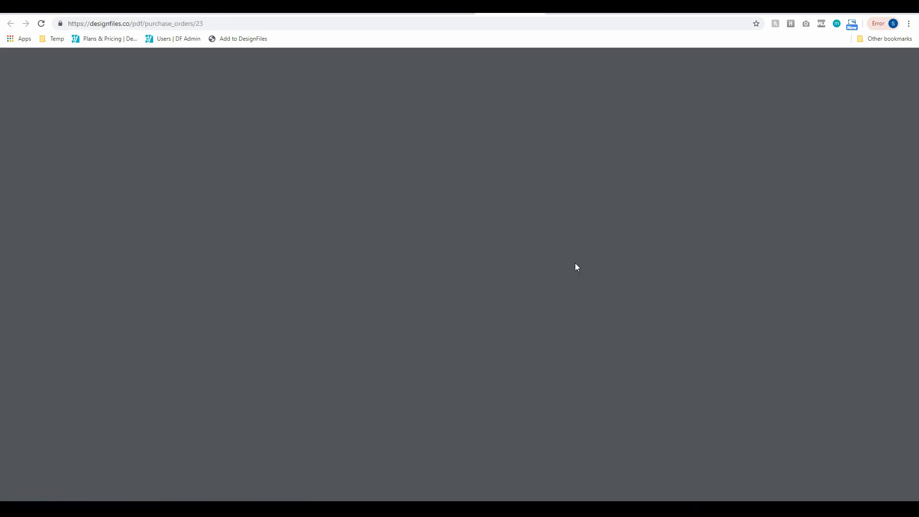